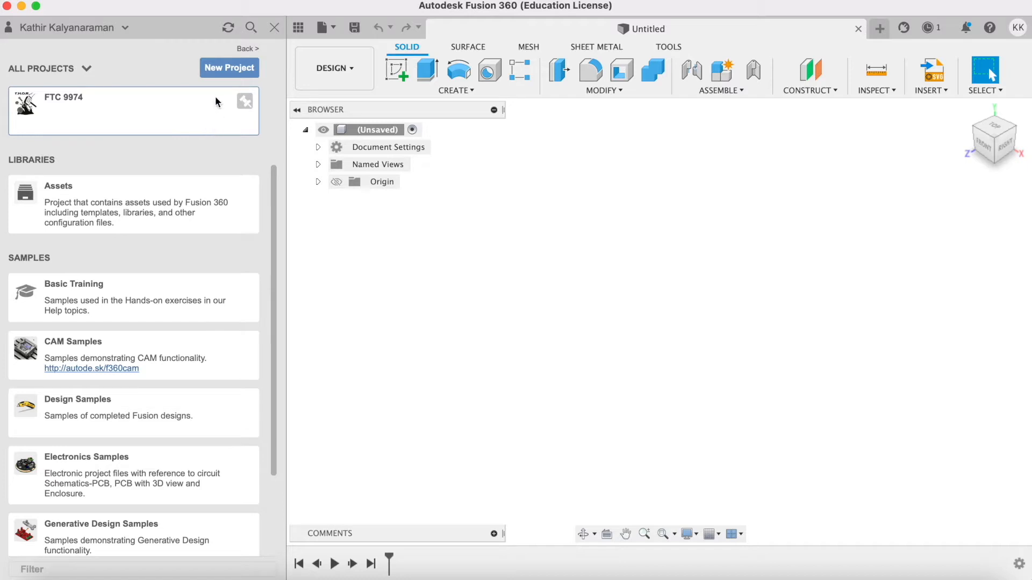
Create a new project named Sketch and open it.
scroll(212, 113, "up", 3)
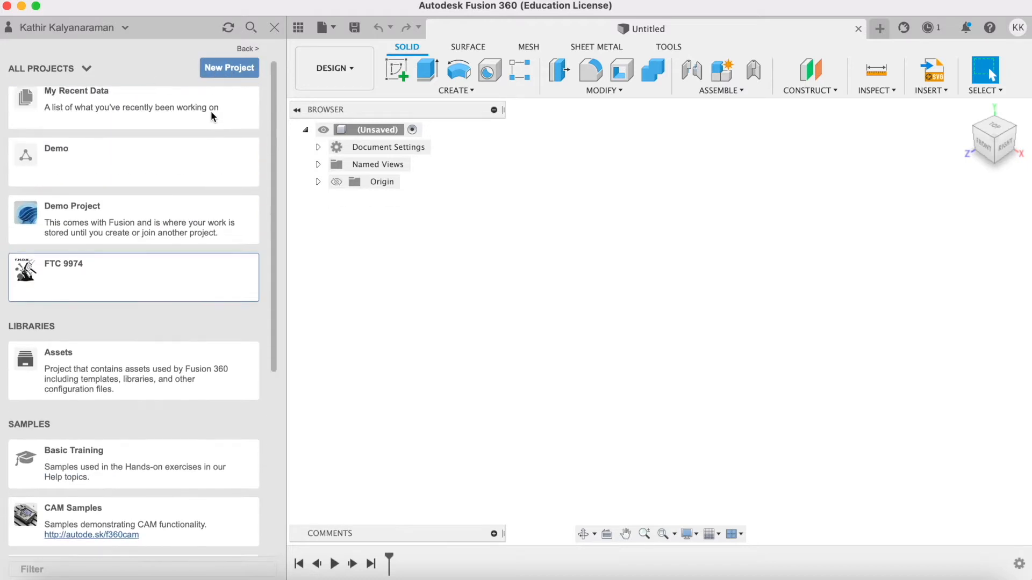
type("Dem")
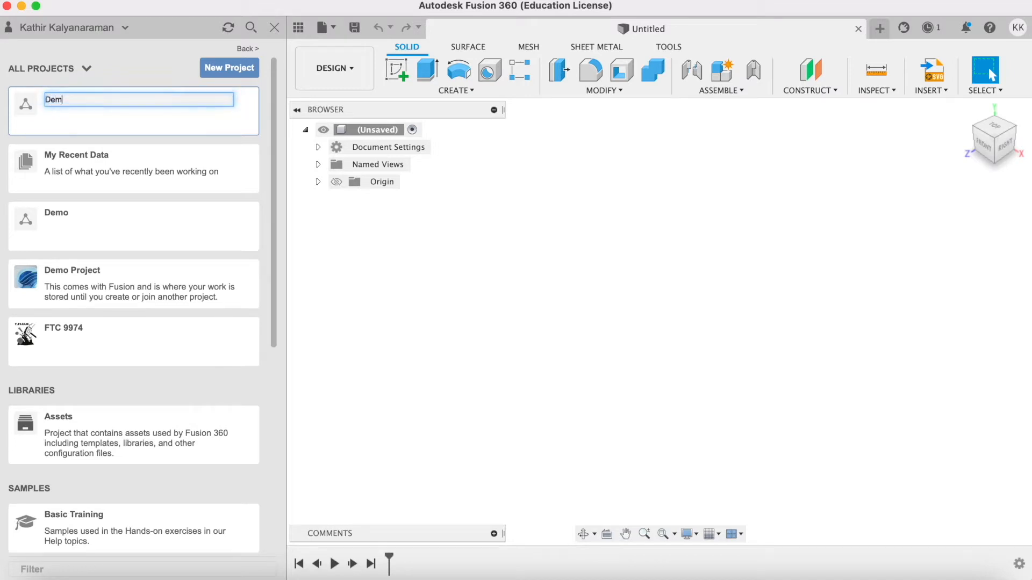
key("BackSpace")
key("BackSpace")
key("BackSpace")
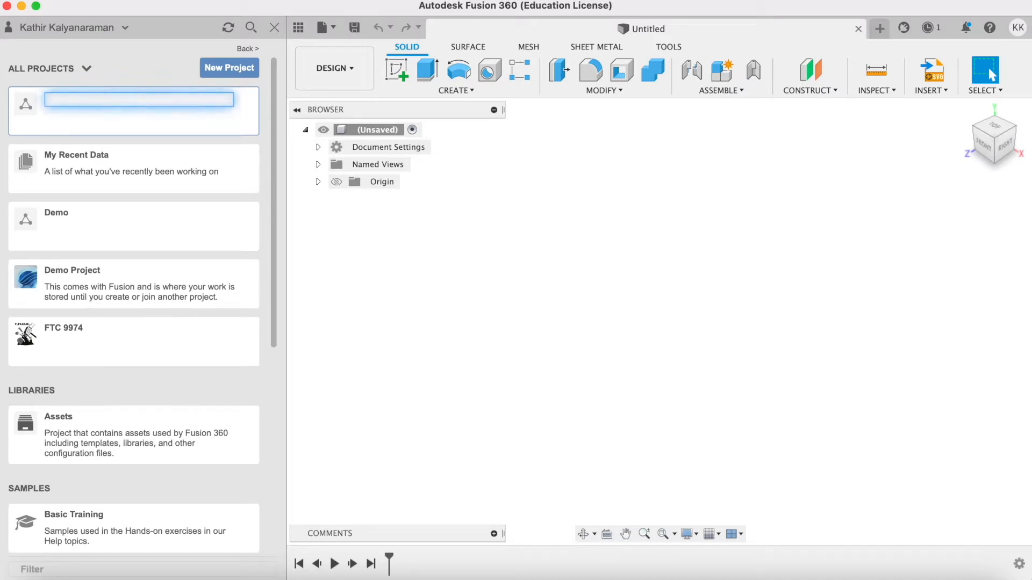
type("Sketch")
key("Return")
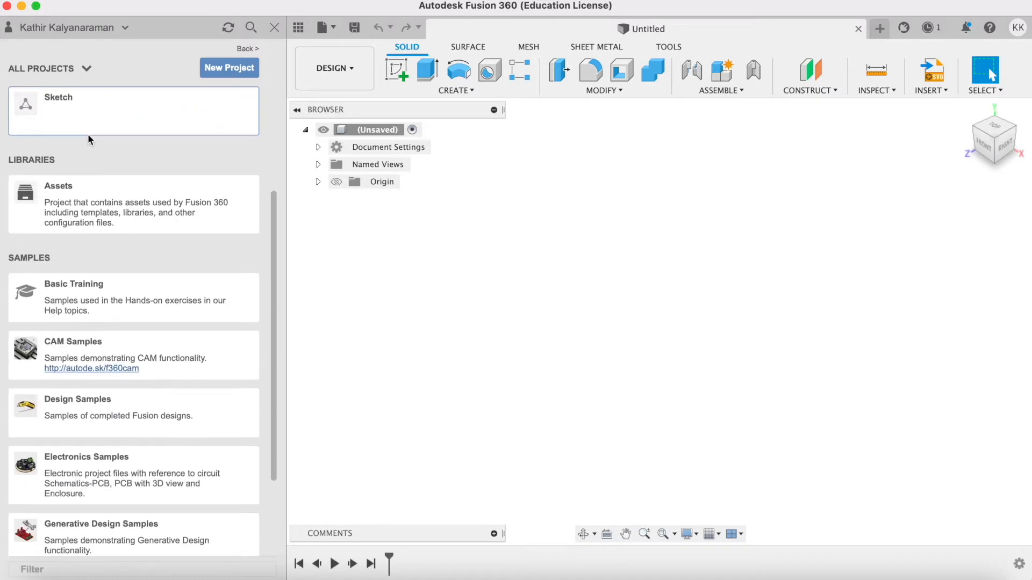
left_click(90, 111)
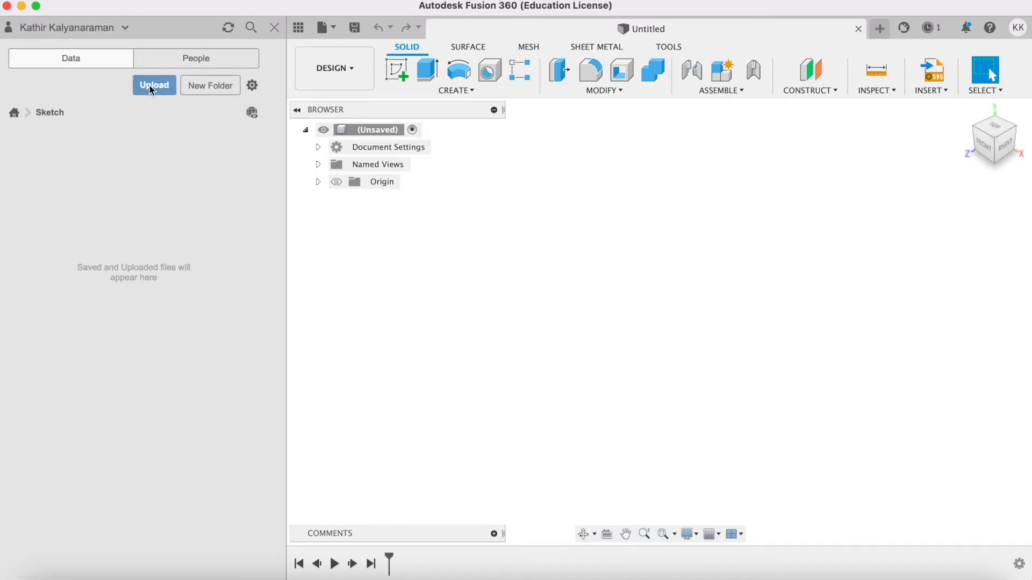
Start a new blank design and close the original untitled design.
left_click(355, 27)
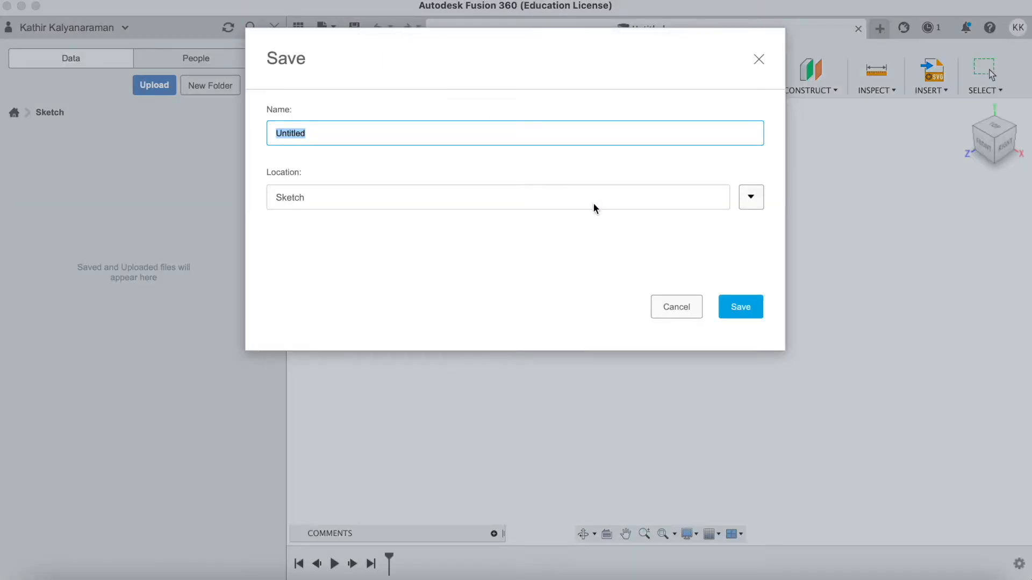
left_click(759, 57)
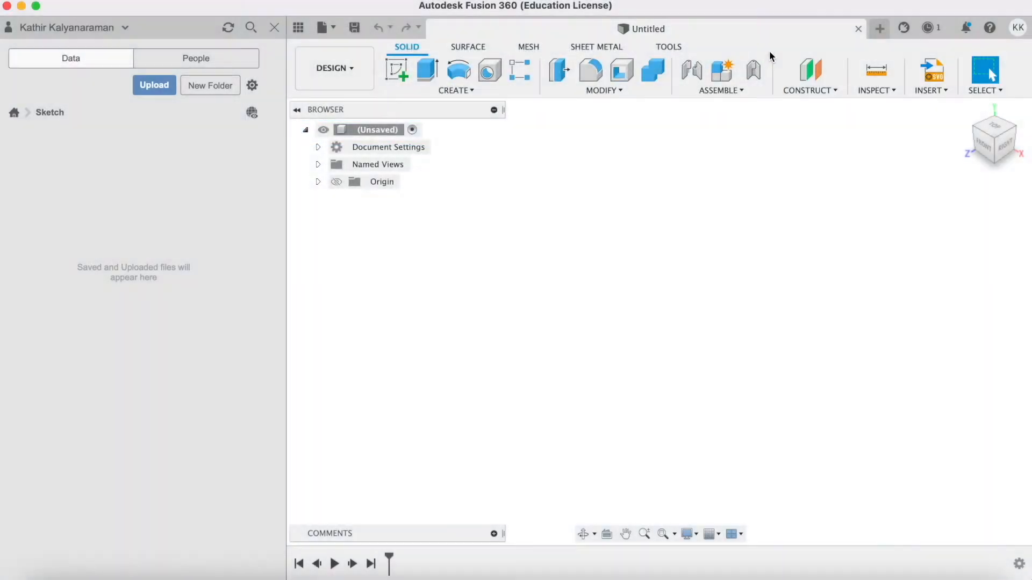
left_click(875, 33)
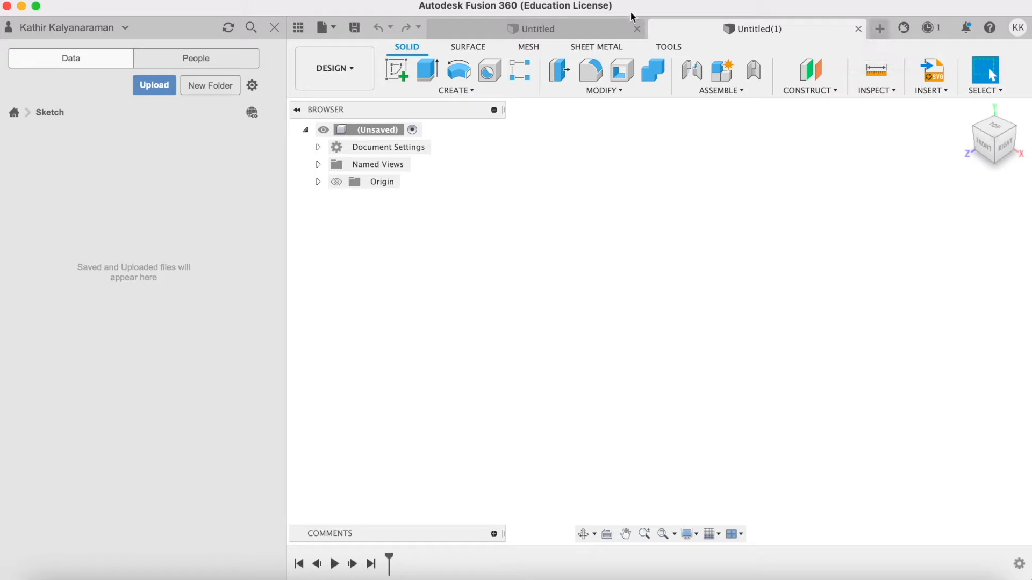
left_click(636, 28)
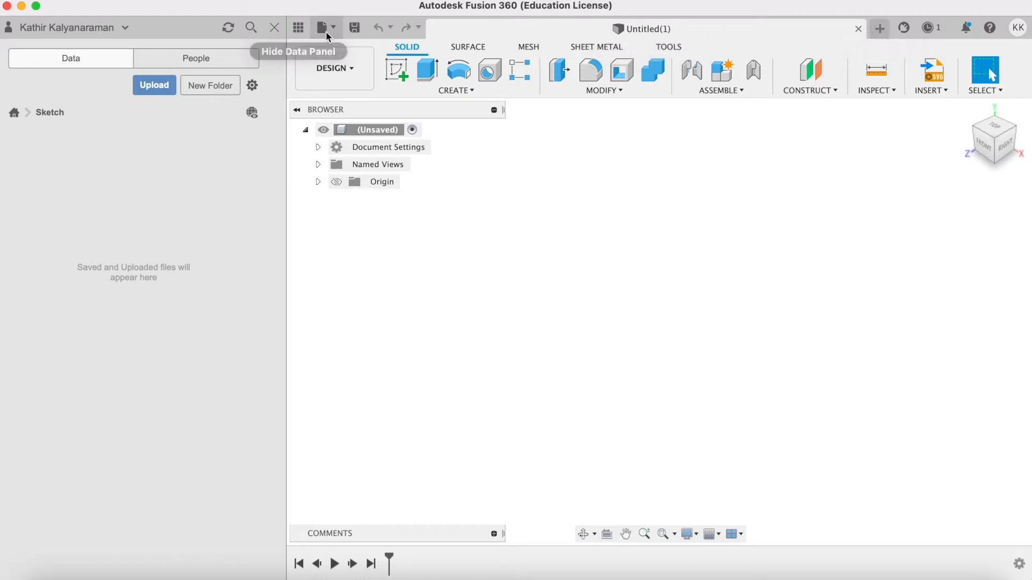
Save the new design under the name Sketch Learn.
left_click(355, 28)
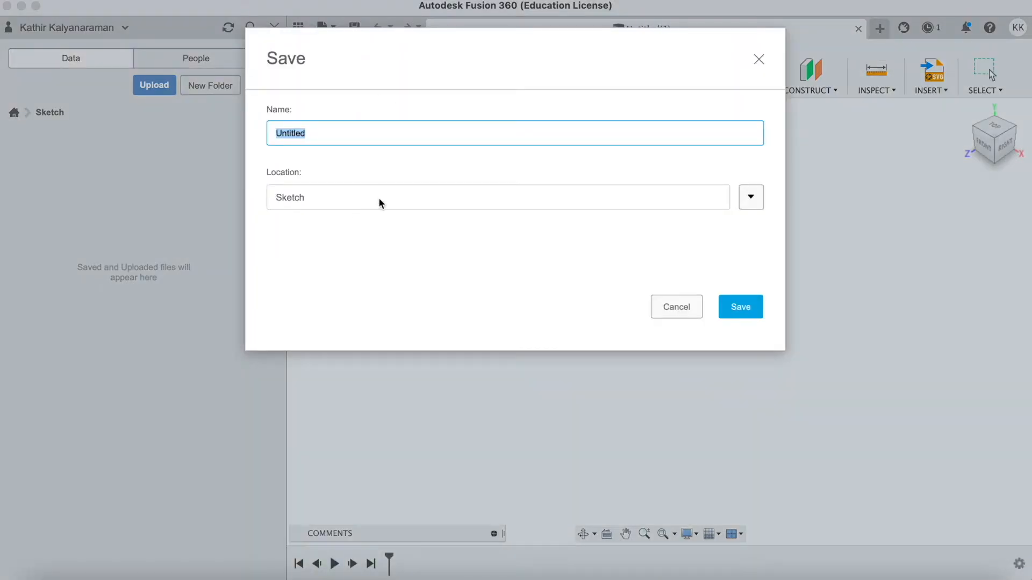
left_click(751, 197)
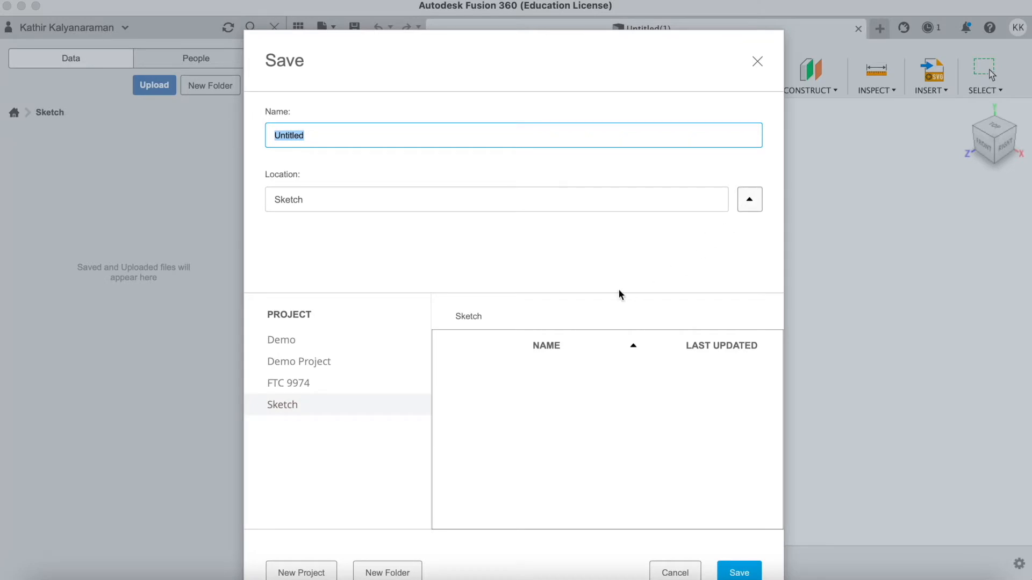
left_click(741, 199)
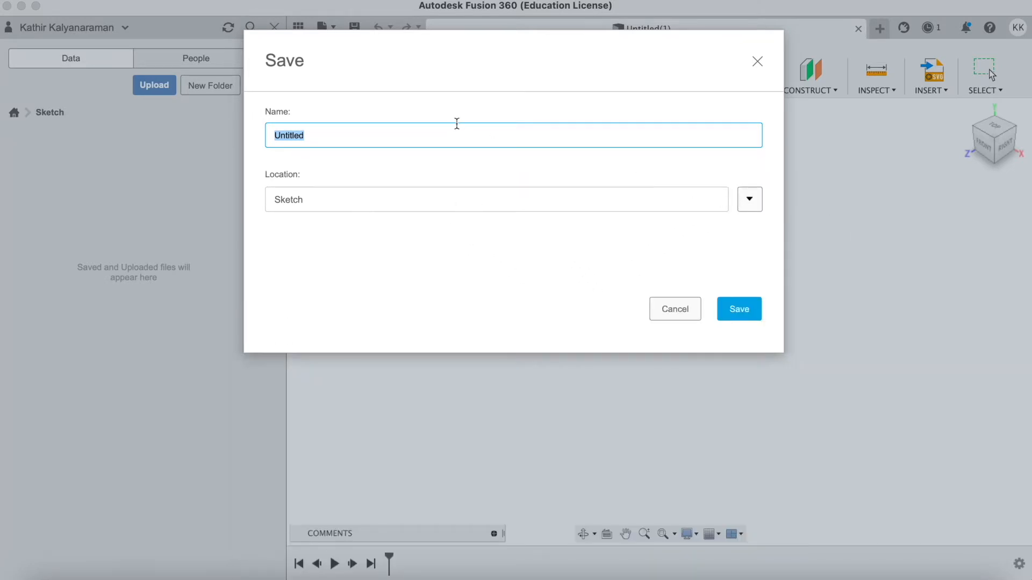
key("BackSpace")
left_click(733, 308)
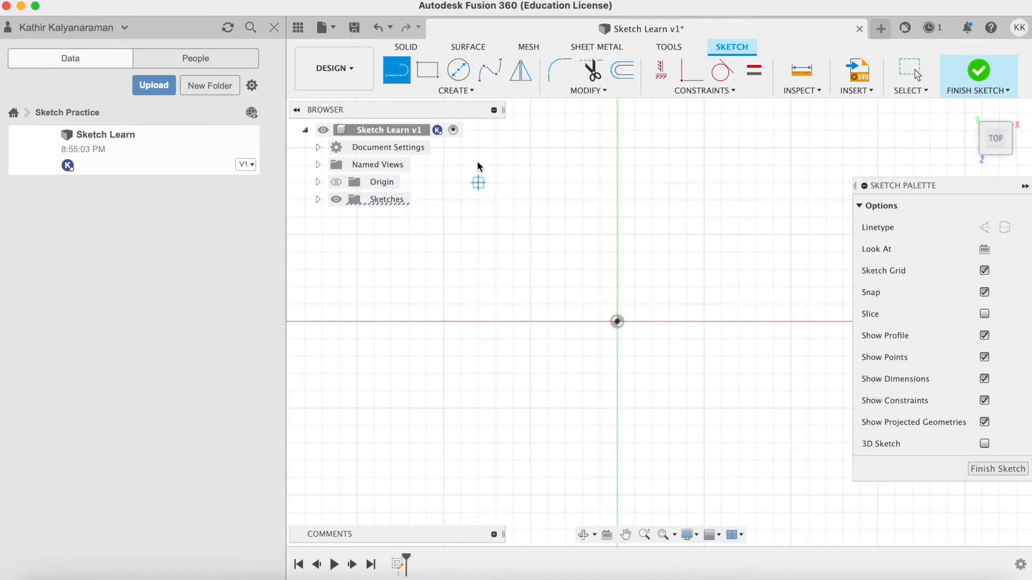
Look through the available sketch creation and modification tools, including the polygon, slot, arc, chamfer and extend options.
left_click(400, 65)
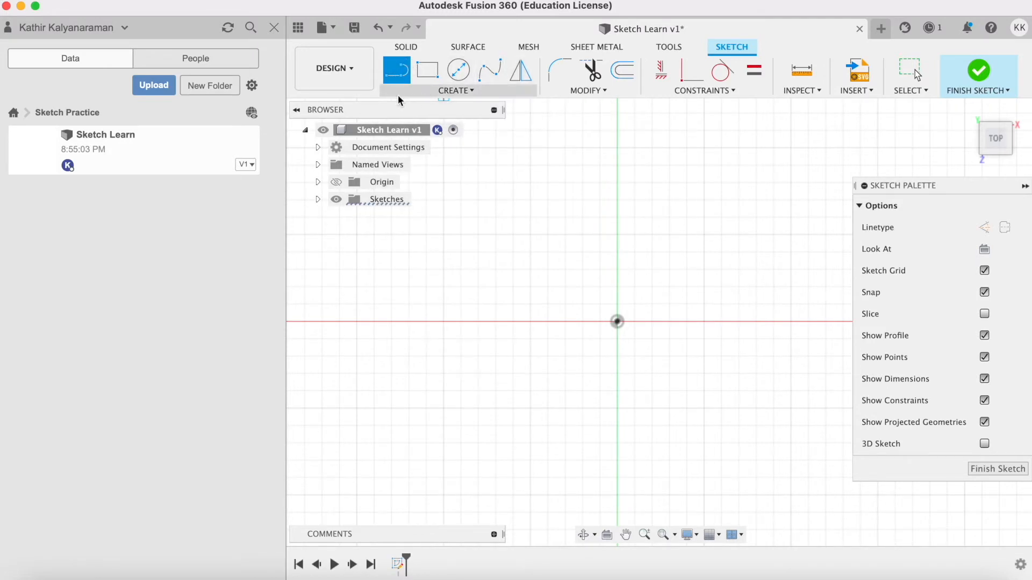
left_click(399, 92)
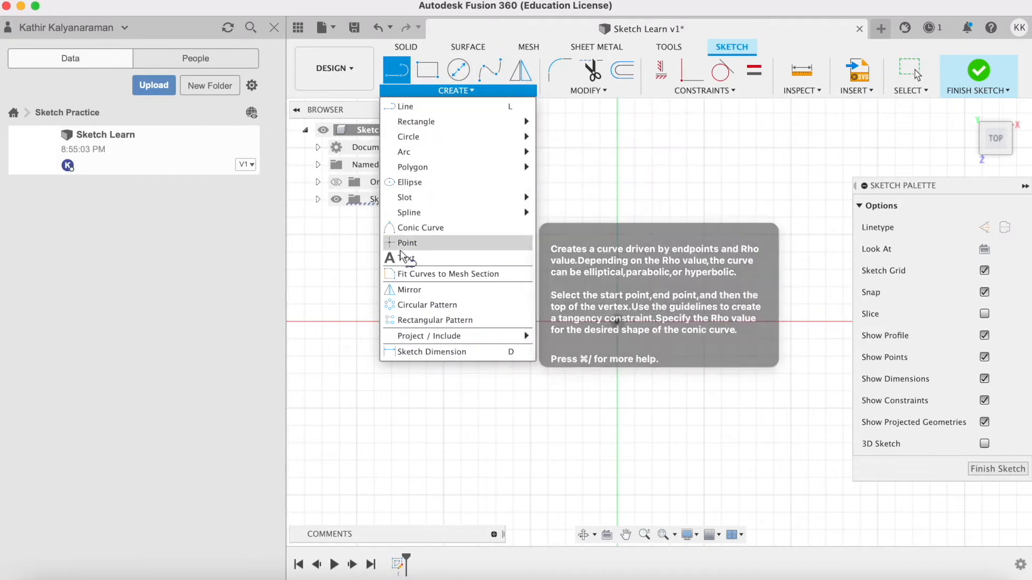
mouse_move(620, 70)
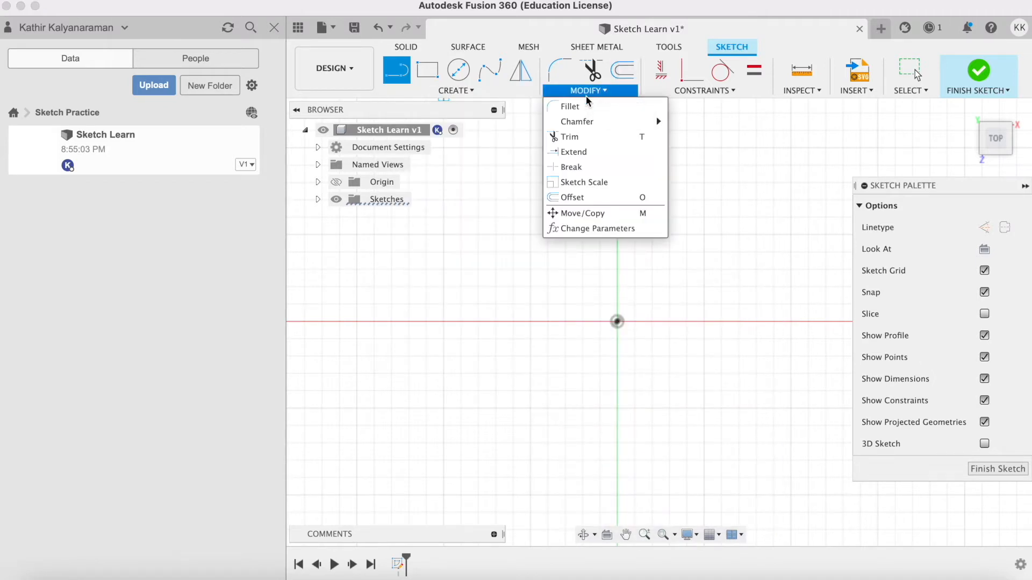
mouse_move(456, 92)
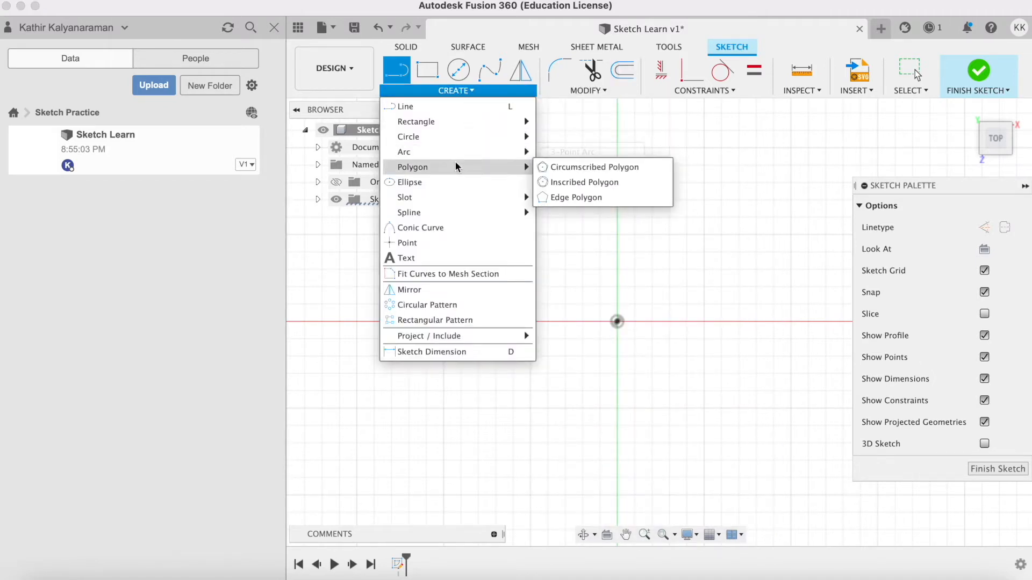
mouse_move(467, 197)
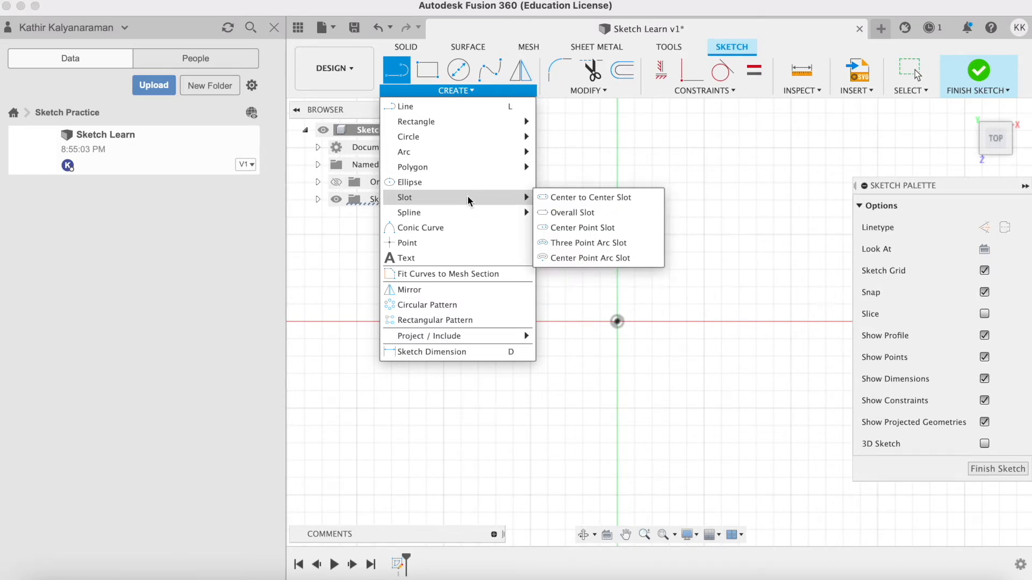
mouse_move(463, 151)
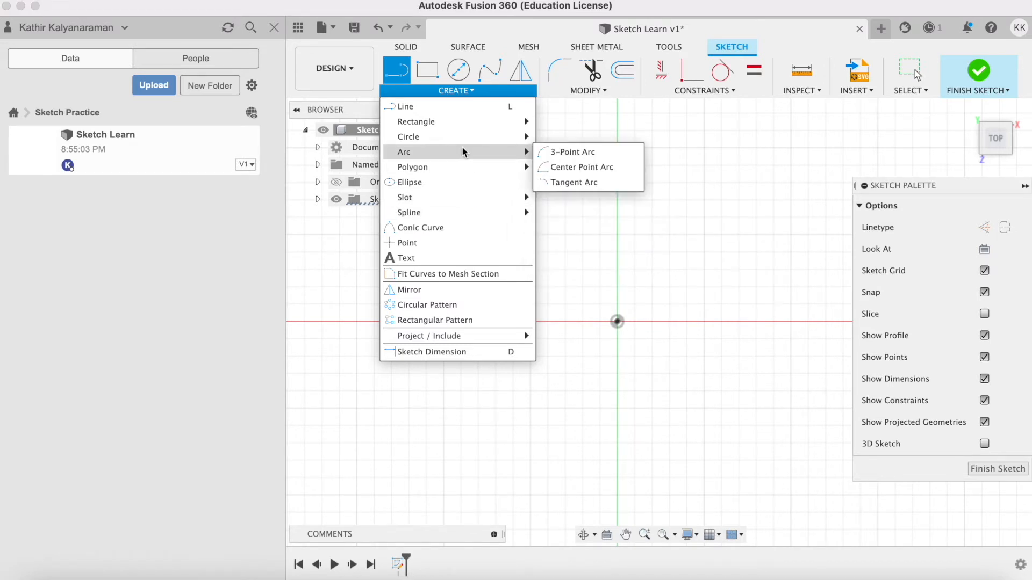
mouse_move(606, 93)
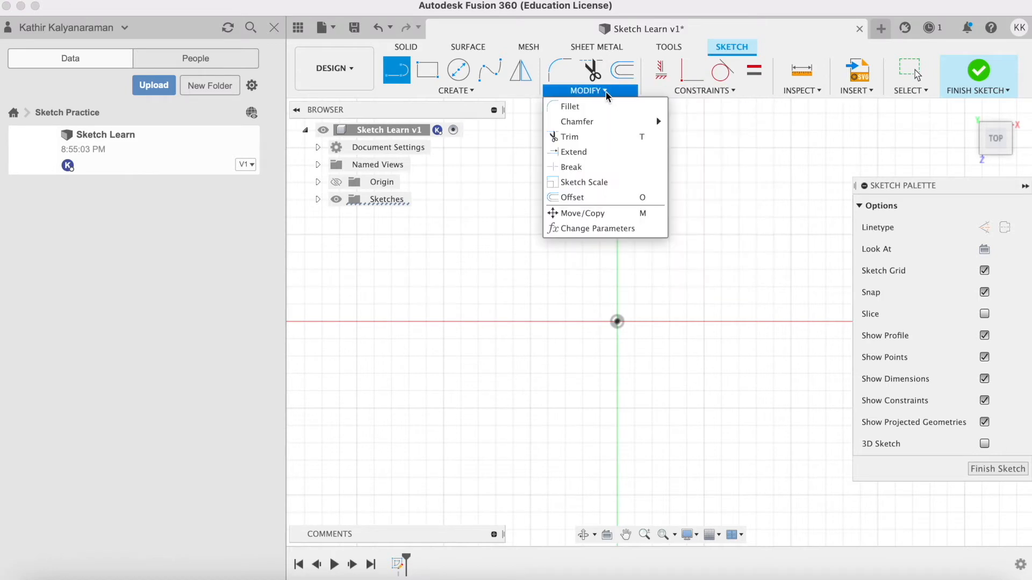
mouse_move(603, 121)
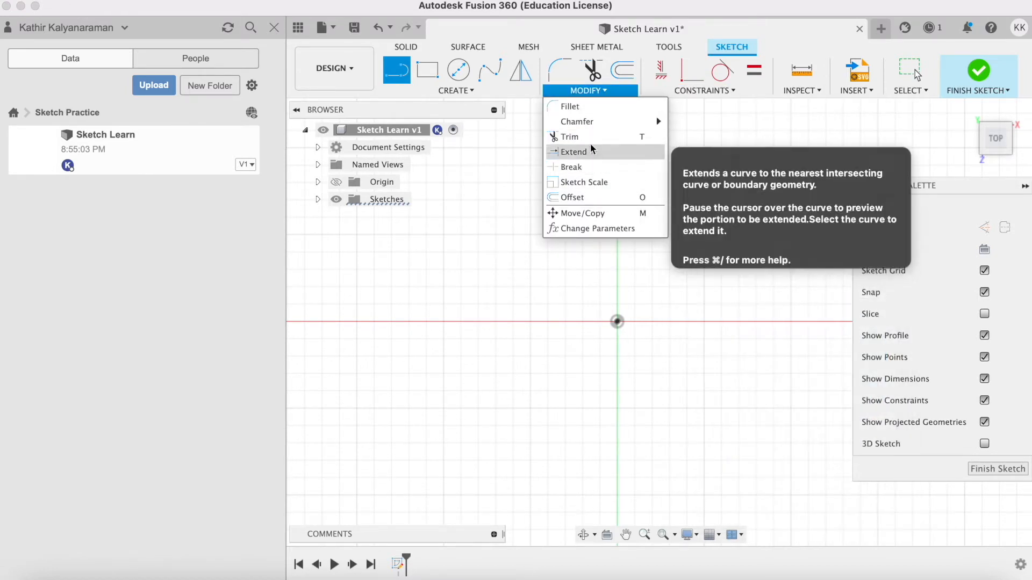
mouse_move(419, 84)
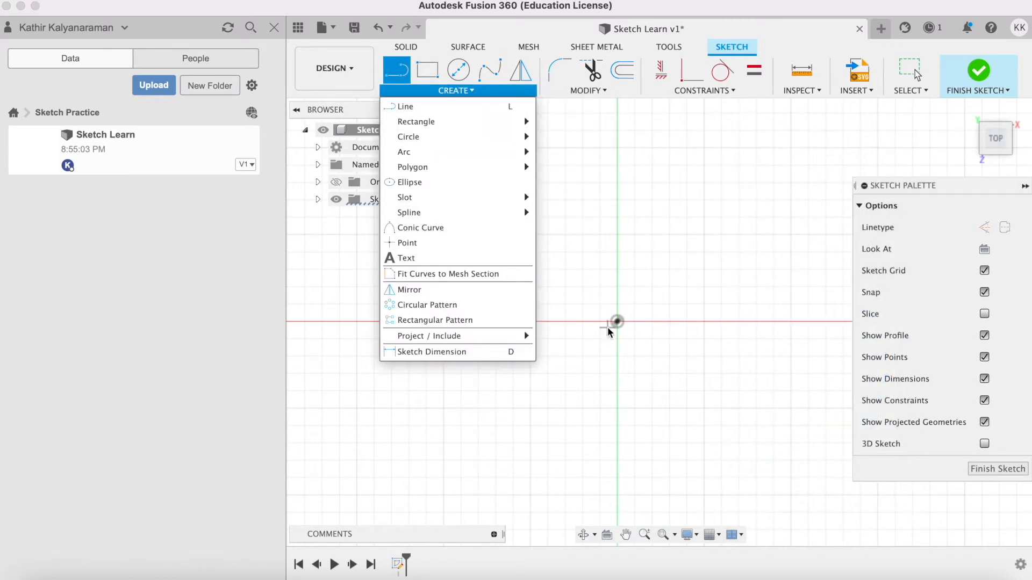
Sketch a vertical line 4 mm long upward from the origin and delete it.
left_click(617, 322)
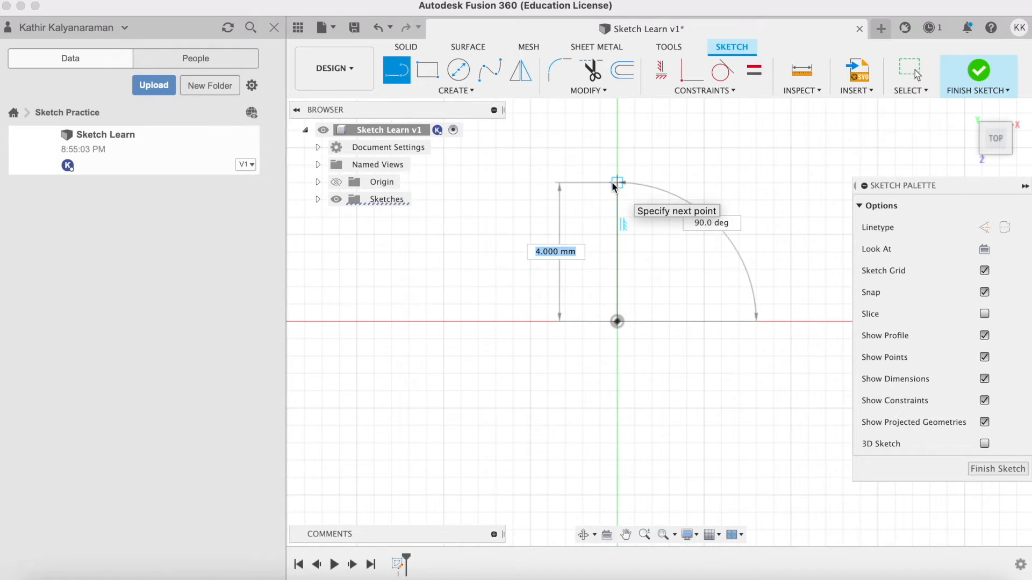
type("4")
key("Tab")
key("Return")
key("Escape")
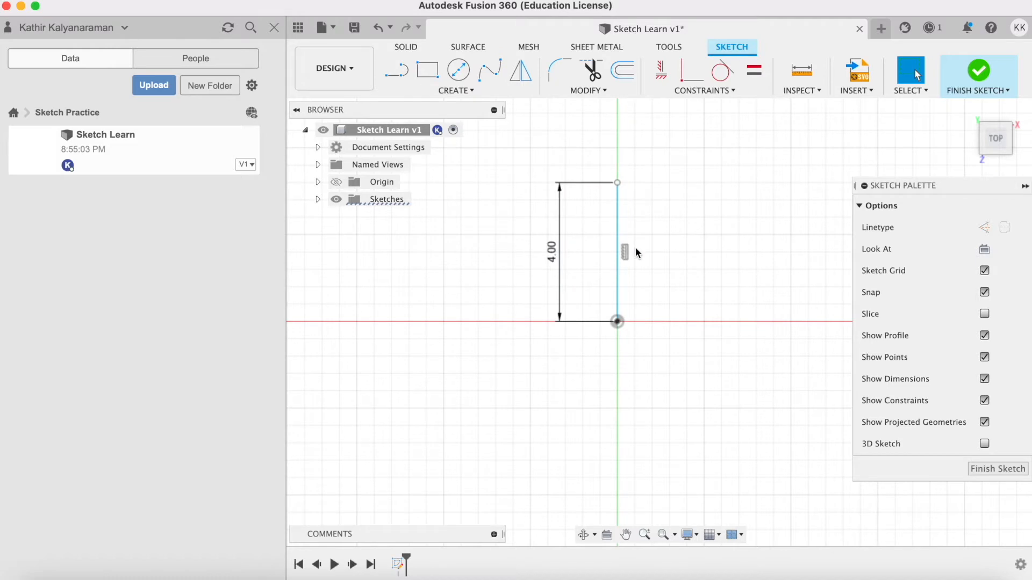
left_click(618, 279)
key("Delete")
left_click(395, 68)
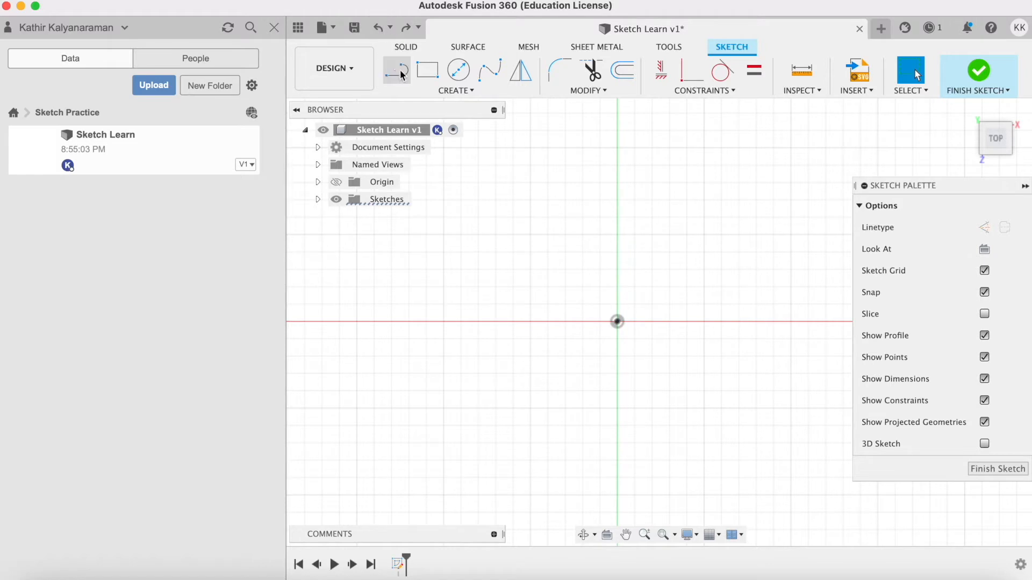
left_click(617, 321)
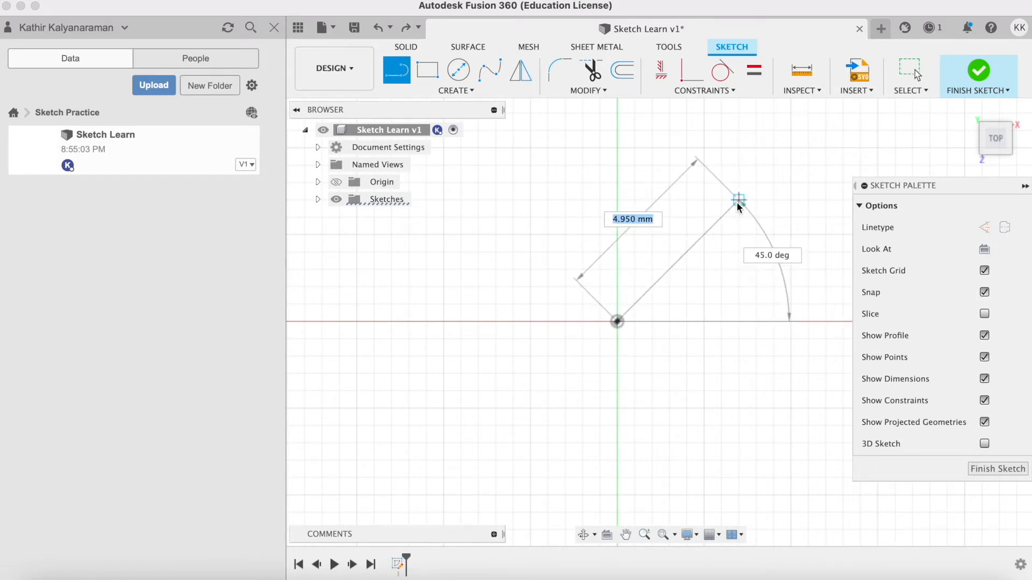
key("Escape")
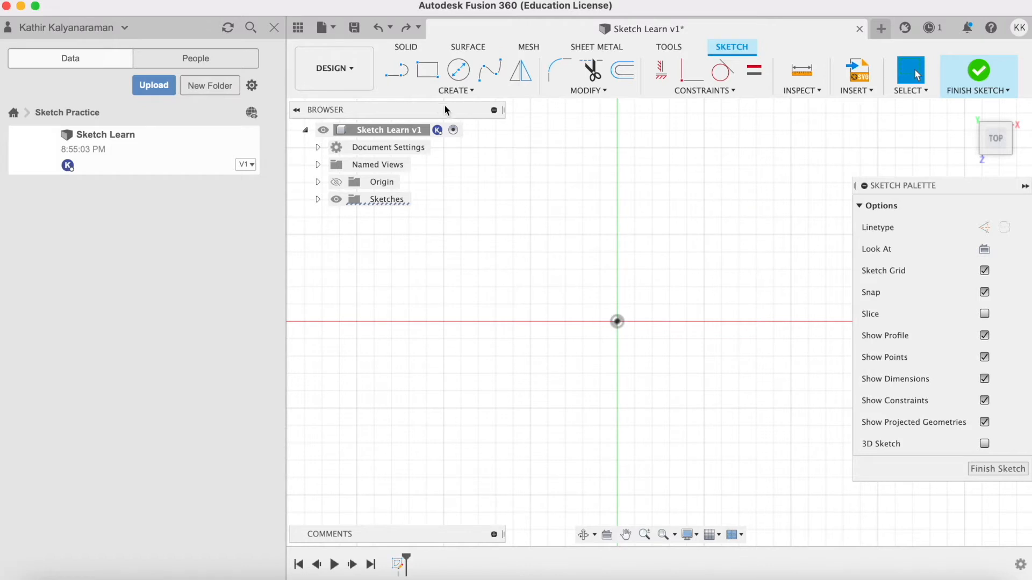
Start a two-point rectangle with its first corner at the origin, setting its width to 8 mm and its height to 8 mm.
left_click(435, 91)
mouse_move(435, 121)
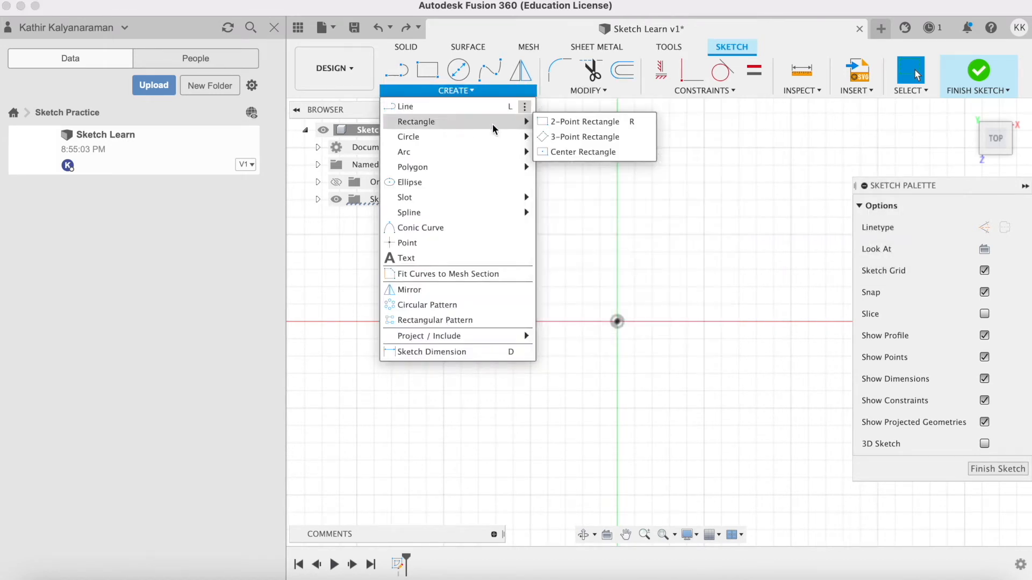
left_click(568, 122)
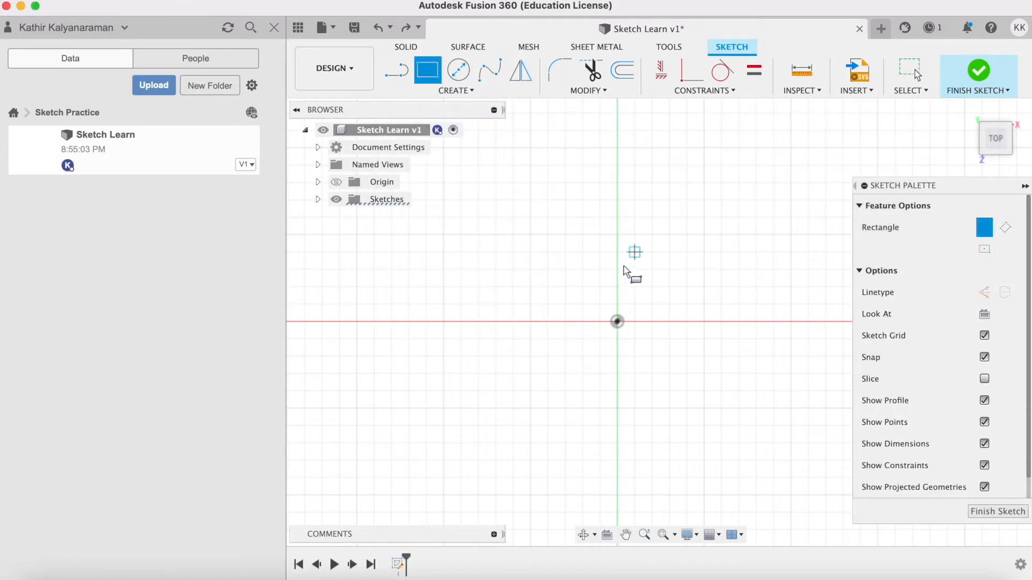
left_click(618, 320)
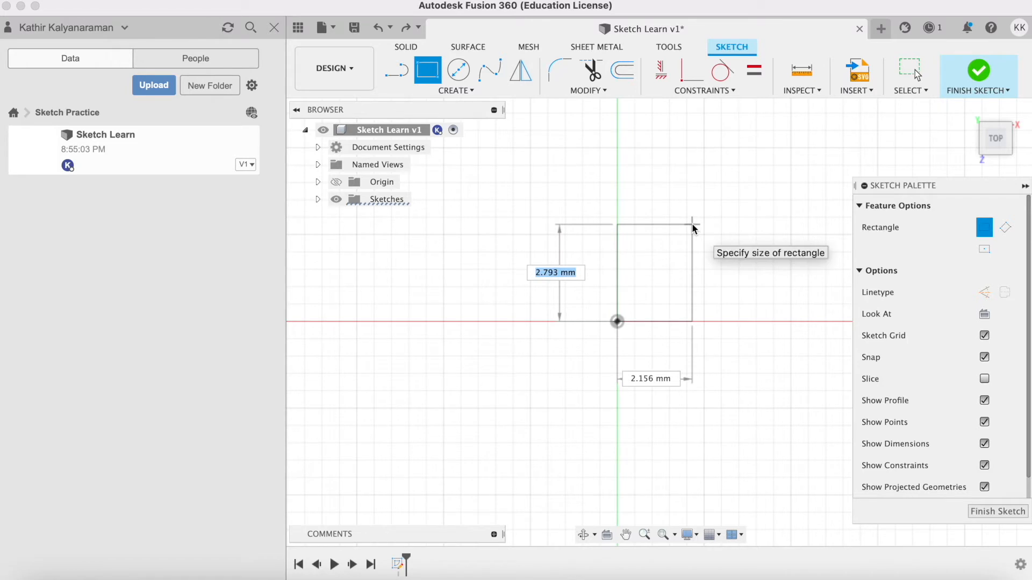
key("Tab")
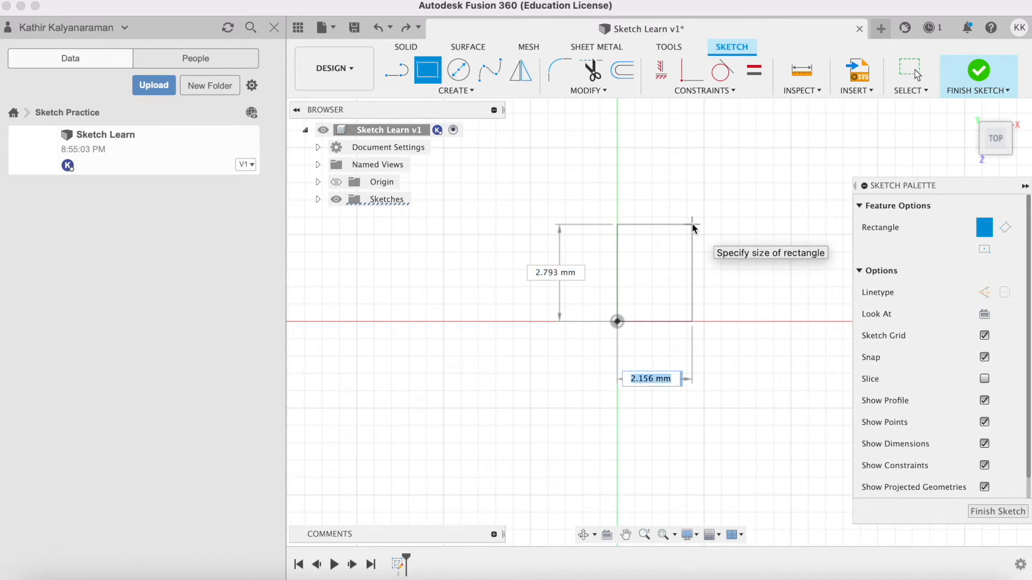
type("8")
key("Tab")
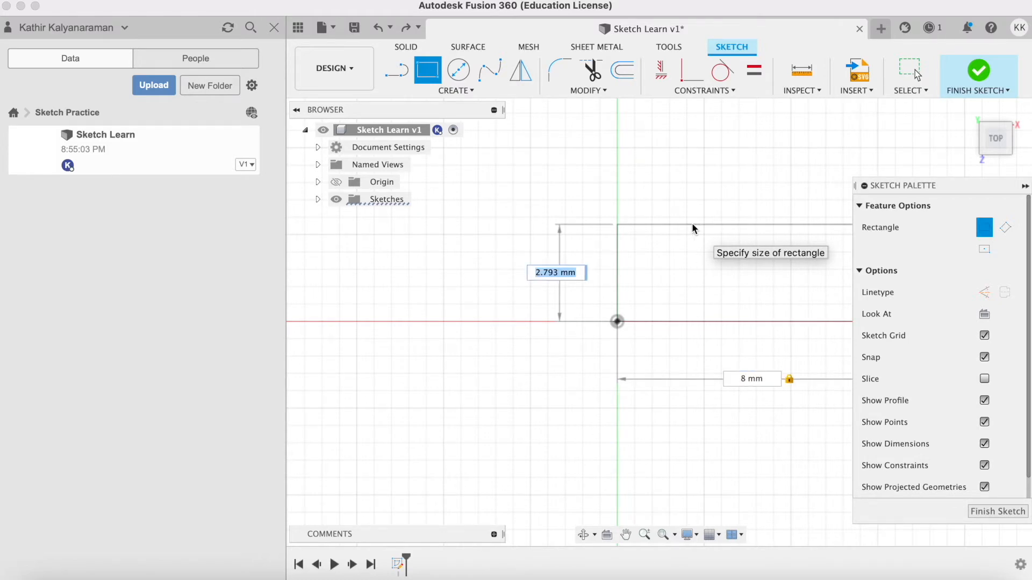
type("8")
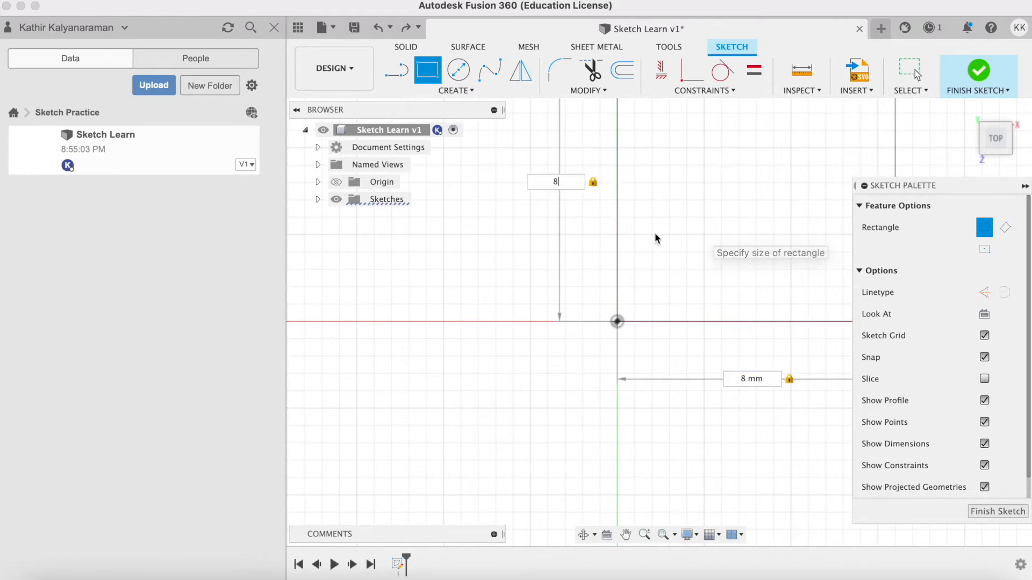
Set the height of the rectangle in progress to 13 mm.
scroll(556, 261, "down", 3)
middle_click_drag(556, 260, 622, 279)
key("BackSpace")
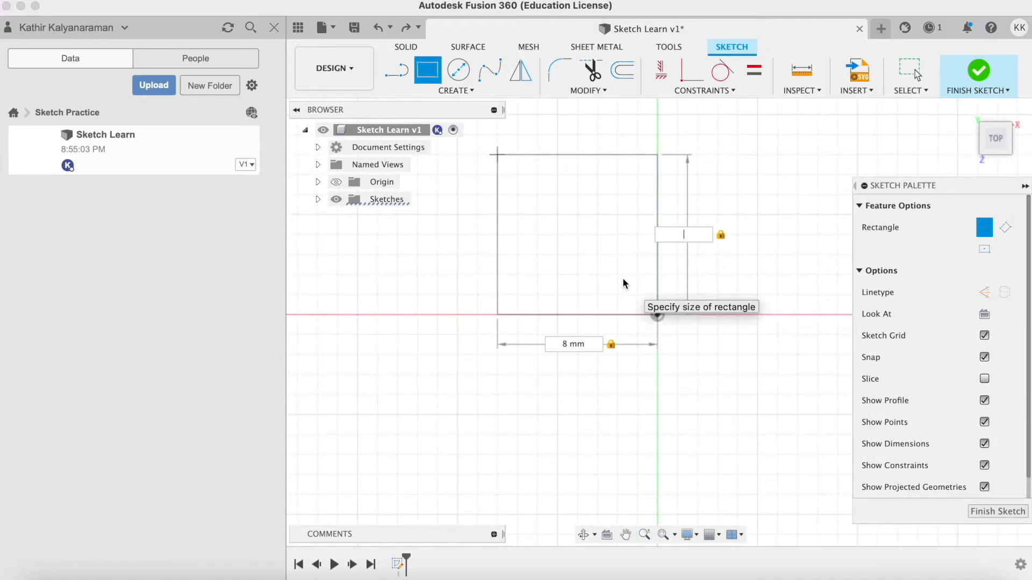
type("13")
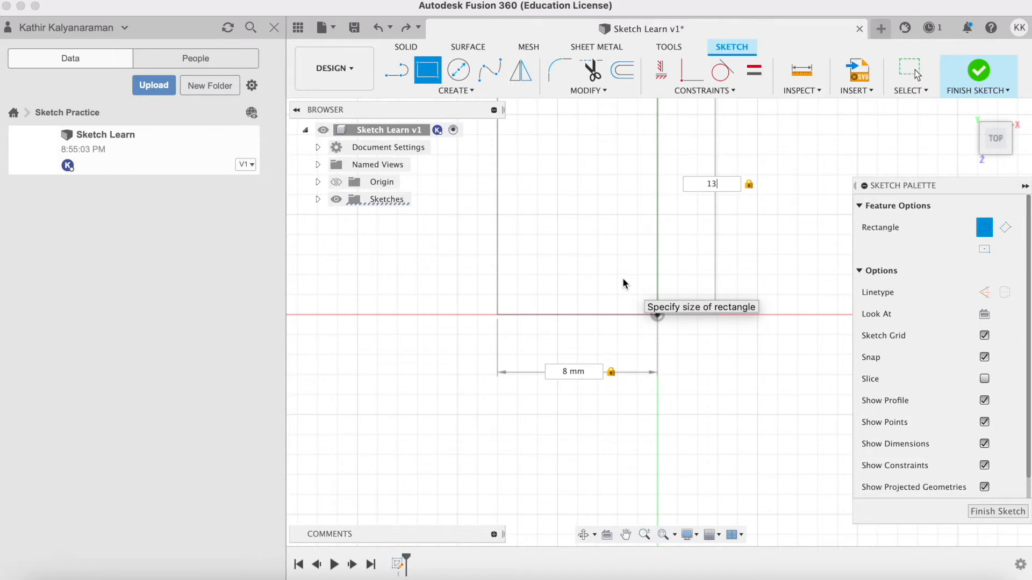
scroll(521, 338, "up", 3)
scroll(541, 348, "down", 4)
scroll(545, 318, "up", 2)
scroll(547, 304, "down", 3)
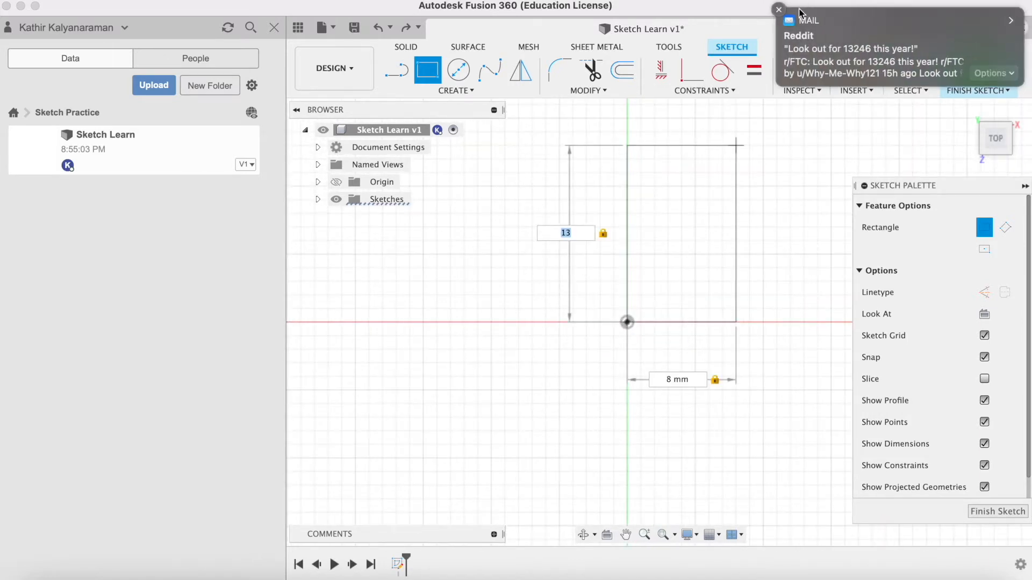
Dismiss the mail notification and place the two-point rectangle's opposite corner freehand, above and to the left of the origin.
left_click(778, 10)
scroll(604, 233, "up", 1)
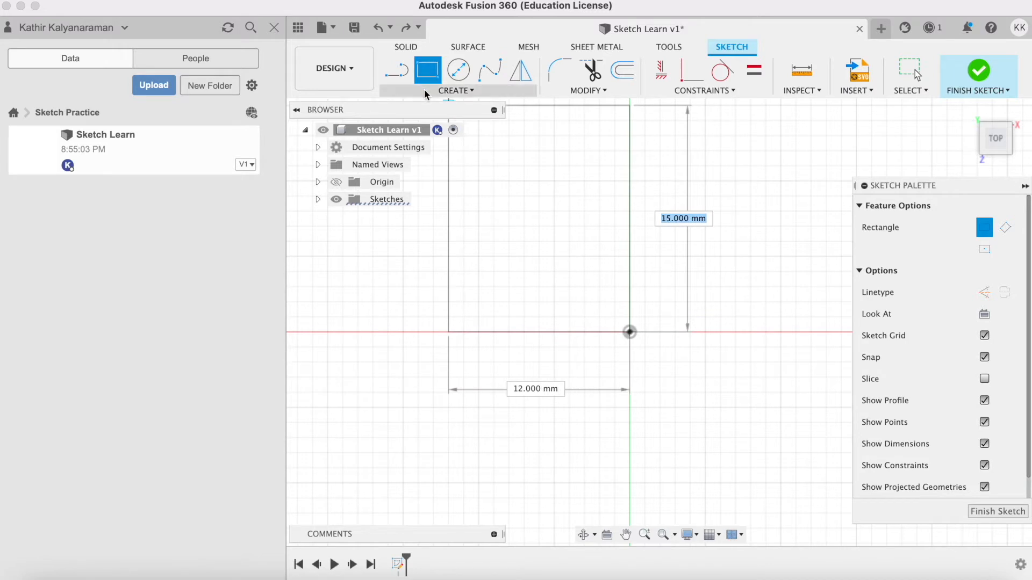
left_click(519, 176)
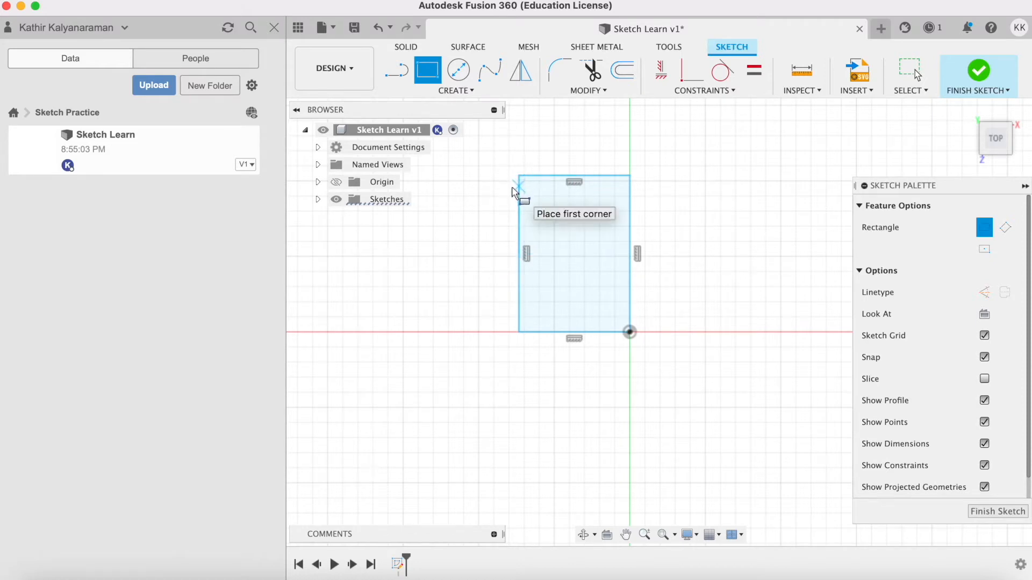
key("Escape")
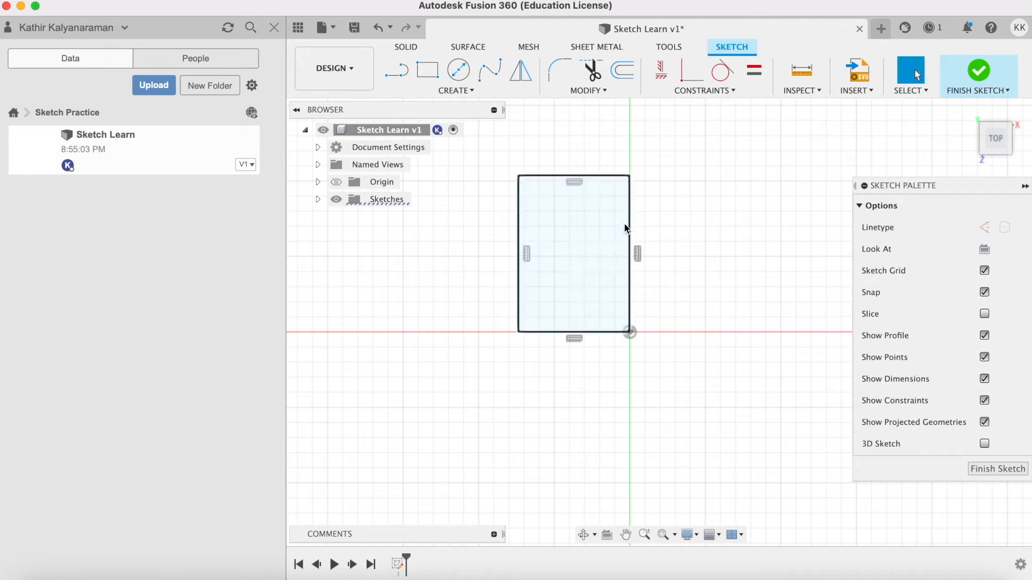
Trim away all four sides of the two-point rectangle.
left_click(590, 68)
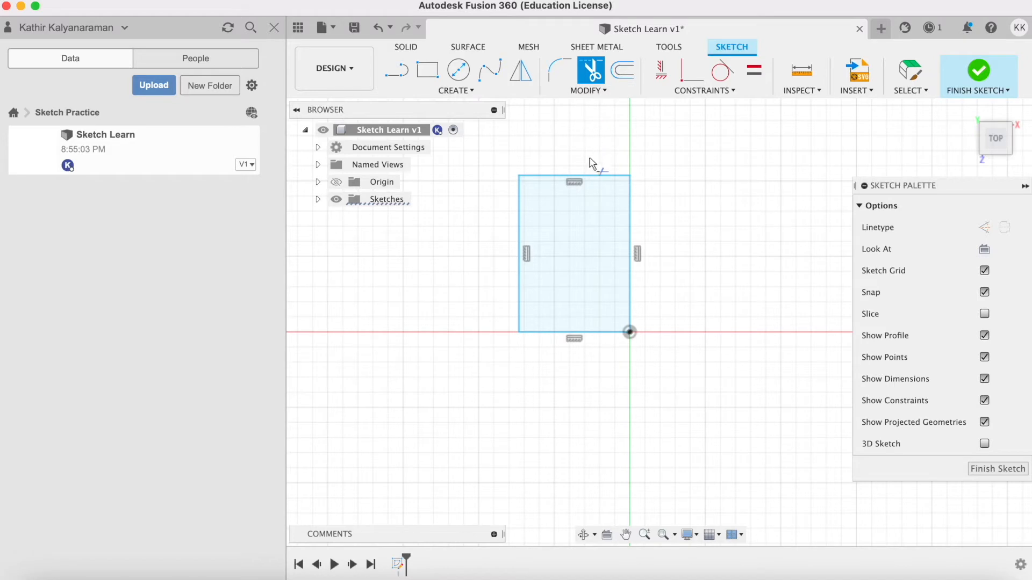
left_click(587, 92)
left_click(591, 181)
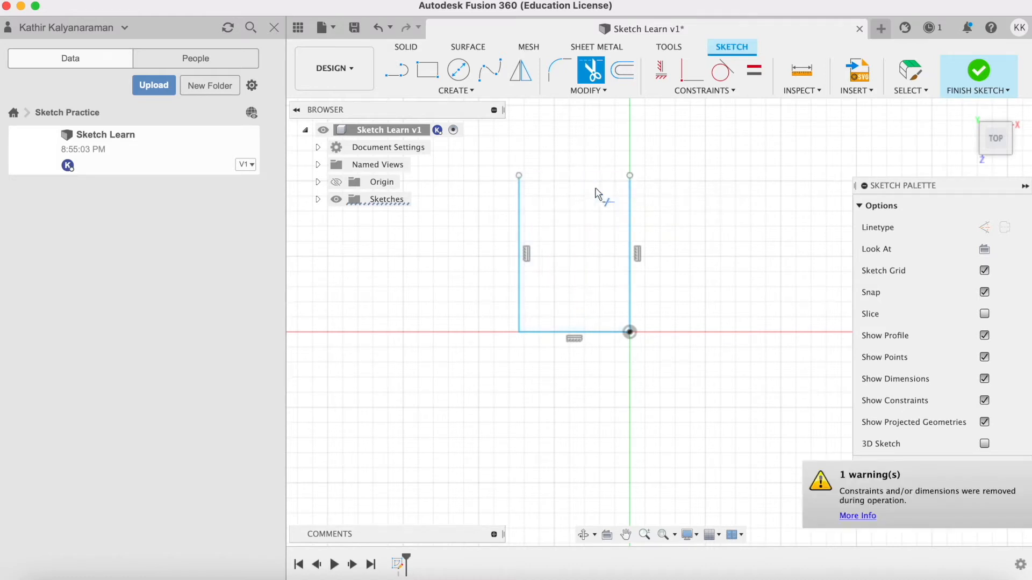
left_click(631, 231)
left_click(584, 330)
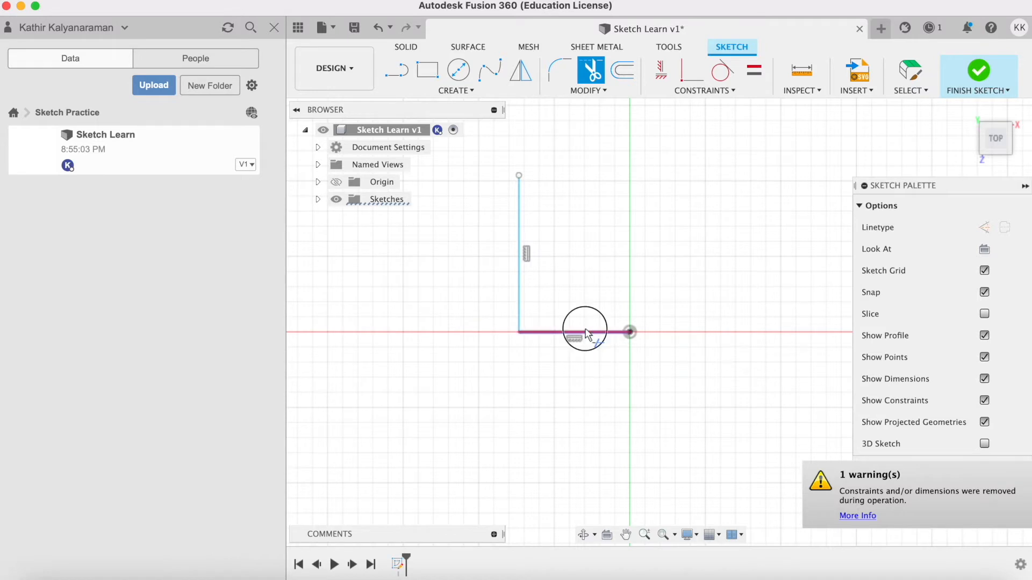
left_click(519, 275)
Sketch a center rectangle about the origin, 12 mm high and about 14.7 mm wide.
left_click(418, 89)
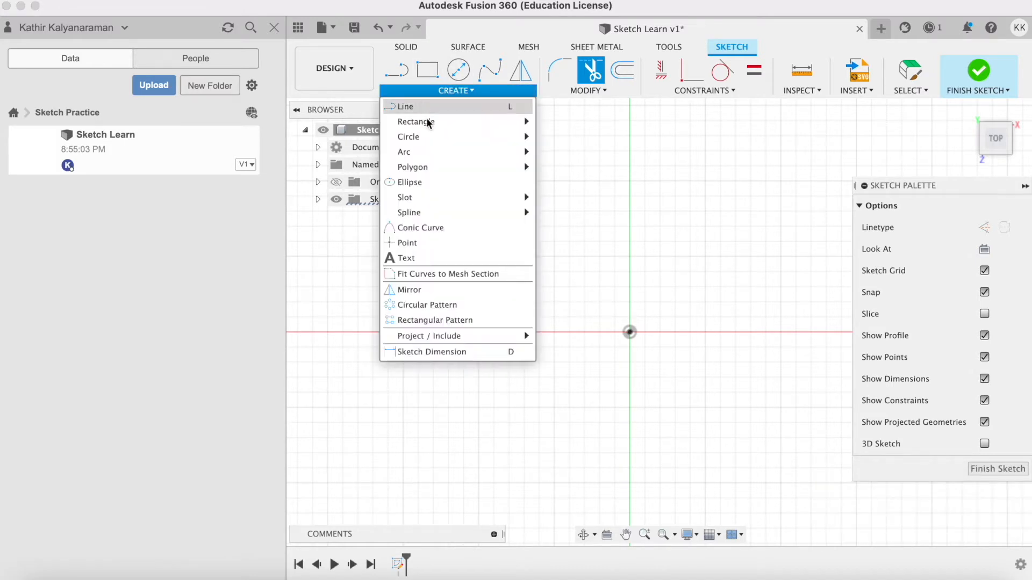
mouse_move(418, 126)
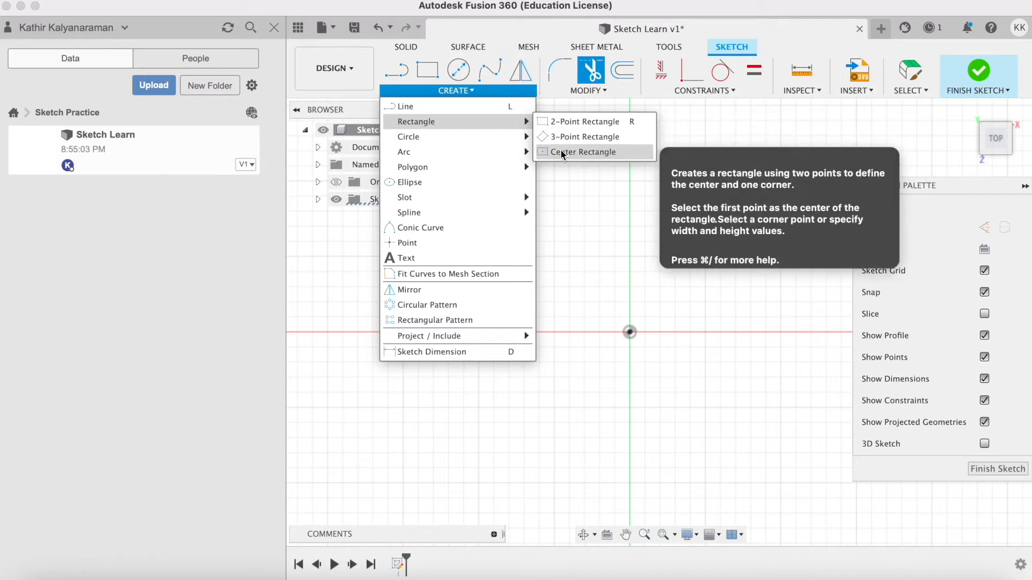
left_click(564, 152)
left_click(630, 332)
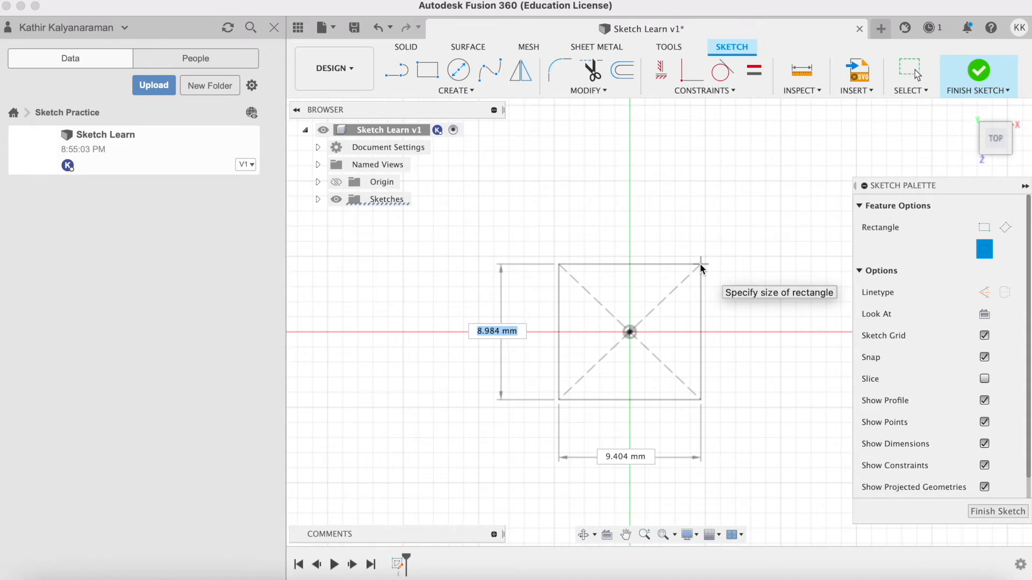
type("12")
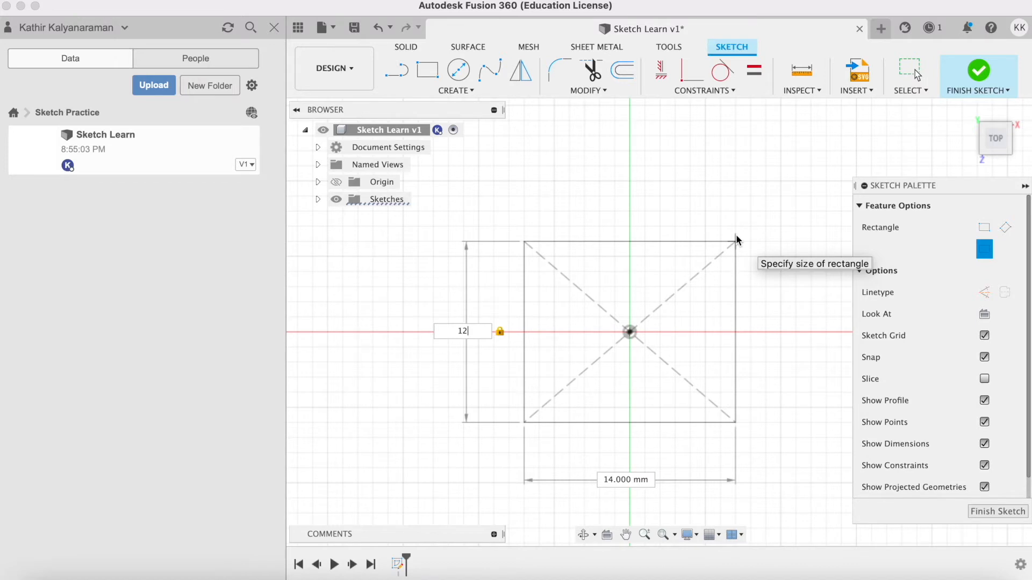
key("Tab")
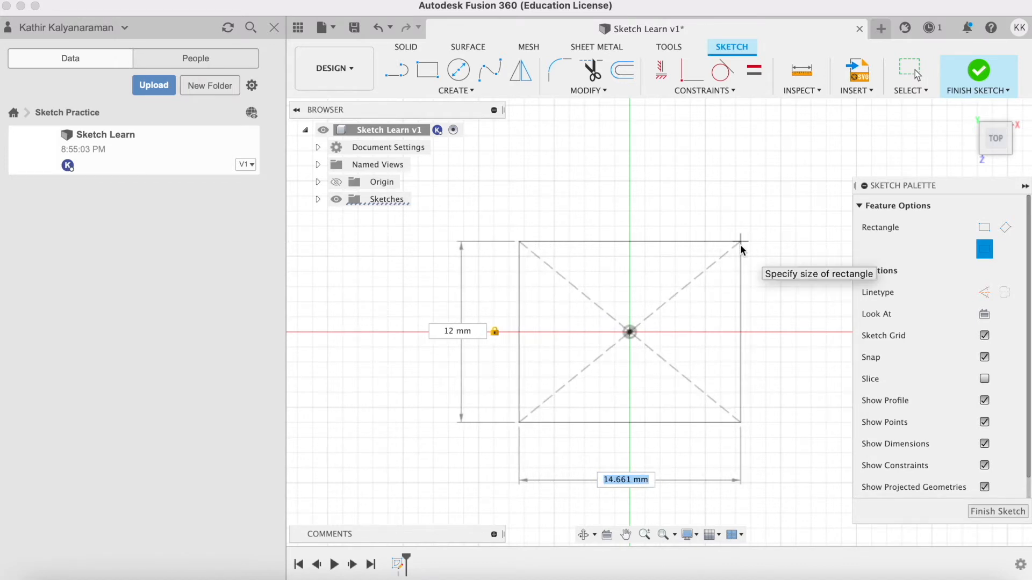
left_click(742, 247)
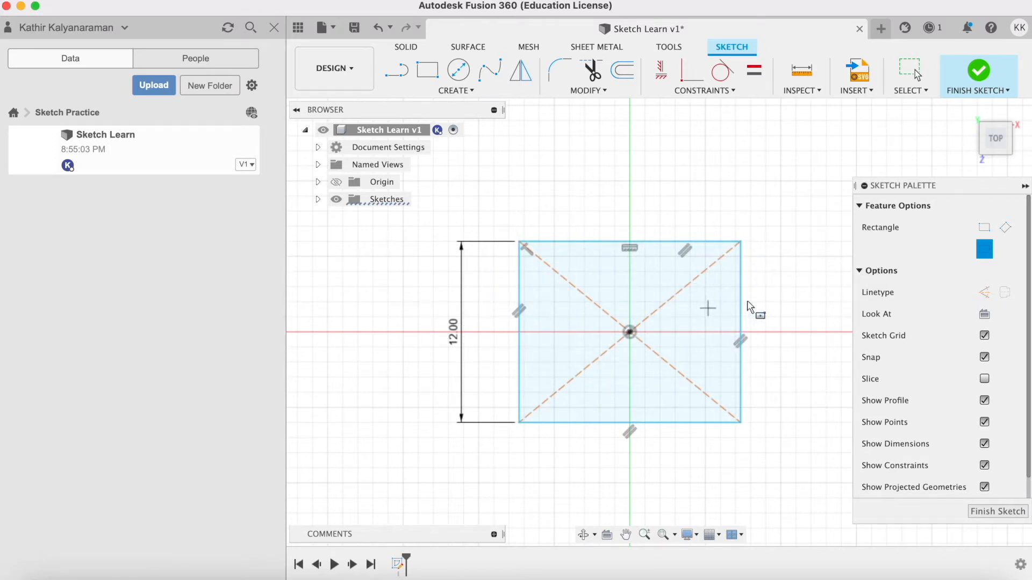
Trim away both dashed construction diagonals inside the center rectangle.
left_click(587, 76)
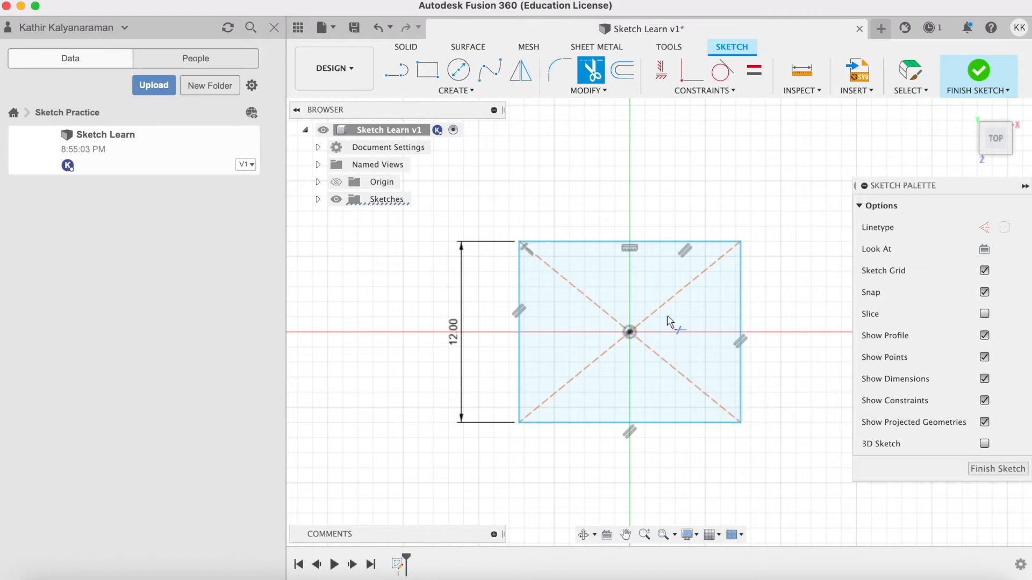
left_click(657, 352)
left_click(652, 311)
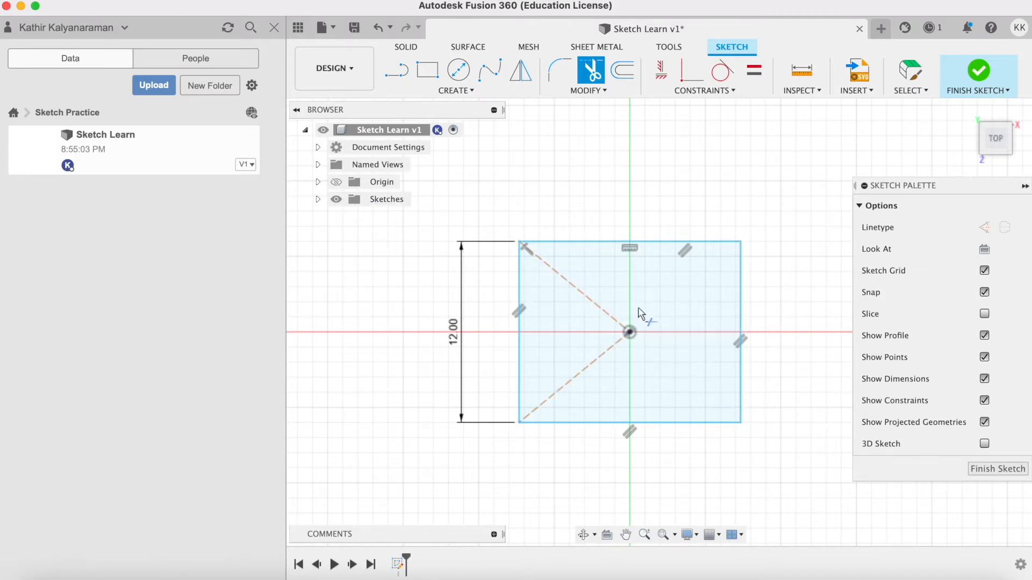
left_click(604, 308)
left_click(610, 348)
key("Escape")
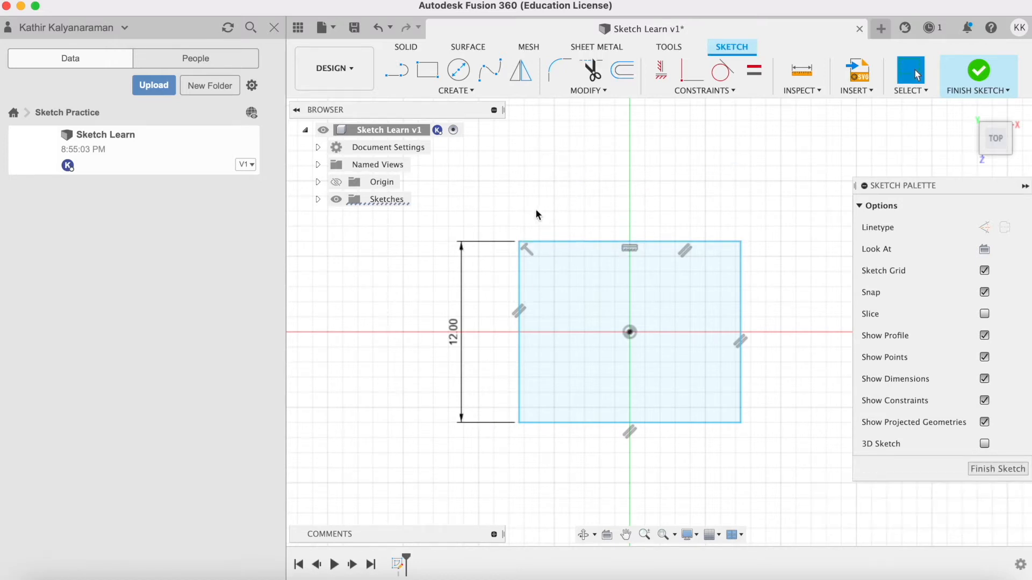
Delete the height dimension of the center rectangle.
right_click(498, 245)
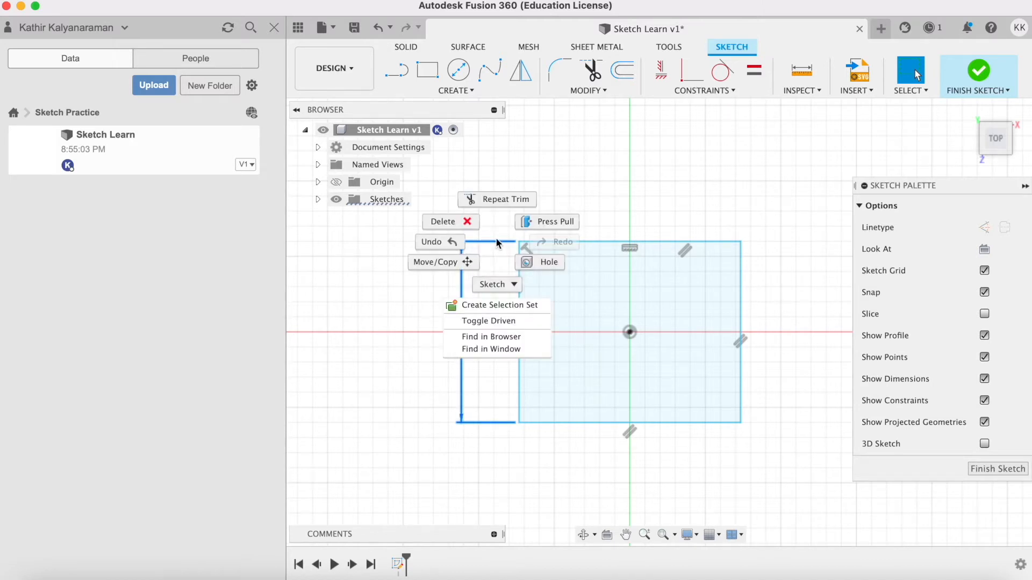
left_click(465, 226)
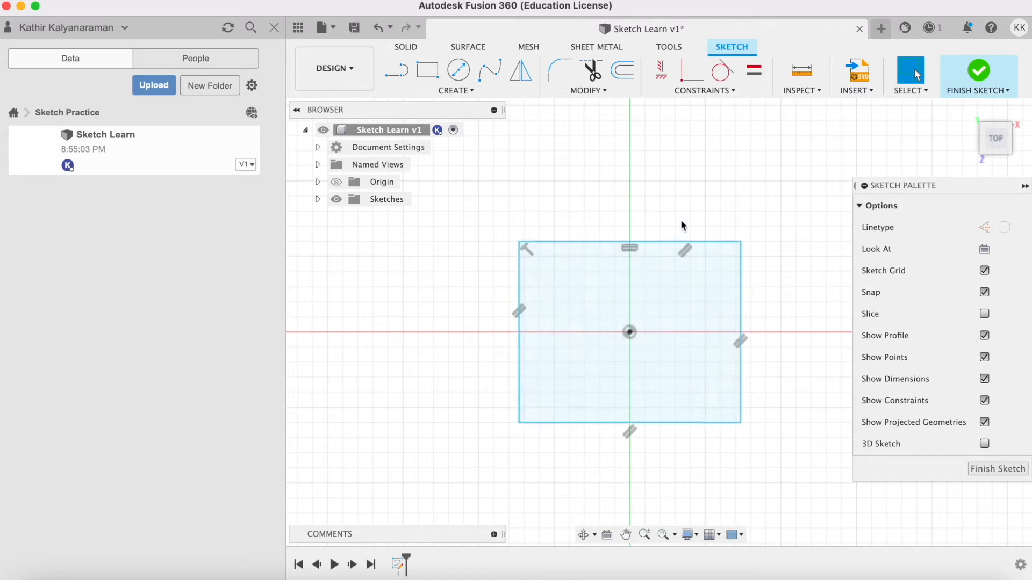
left_click(682, 253)
Trim away all four sides of the center rectangle.
left_click(593, 70)
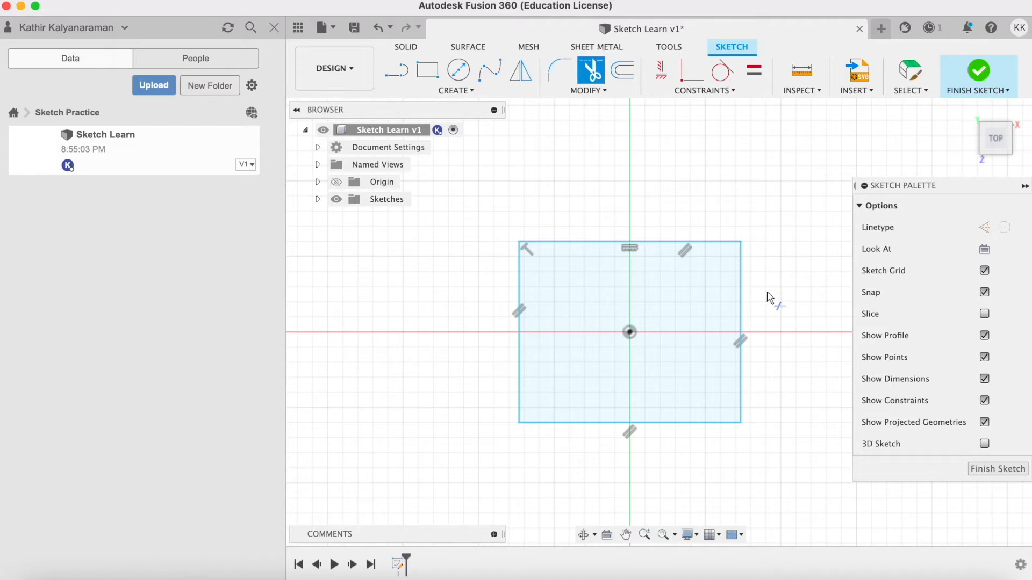
left_click(725, 243)
left_click(741, 275)
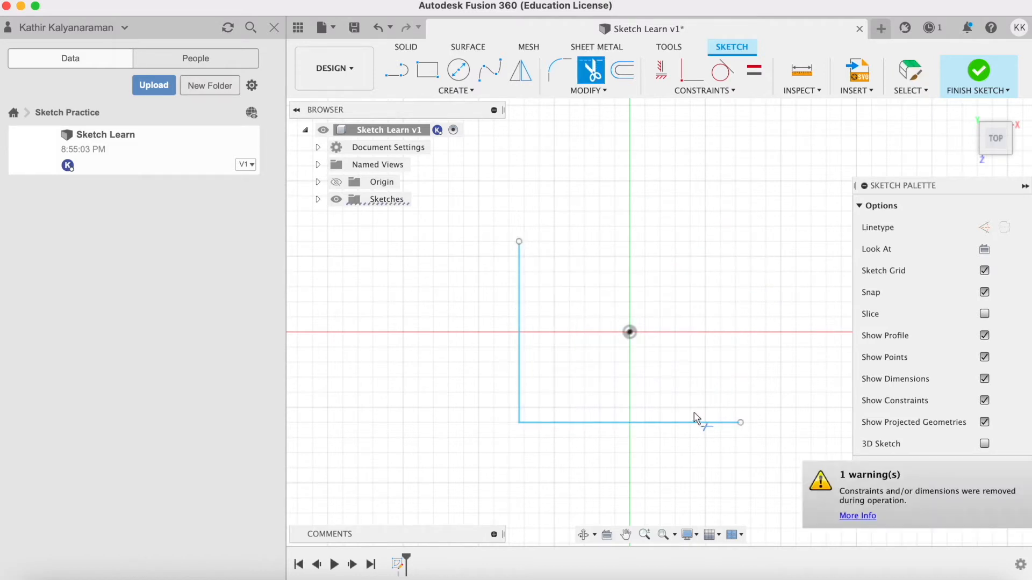
left_click(668, 427)
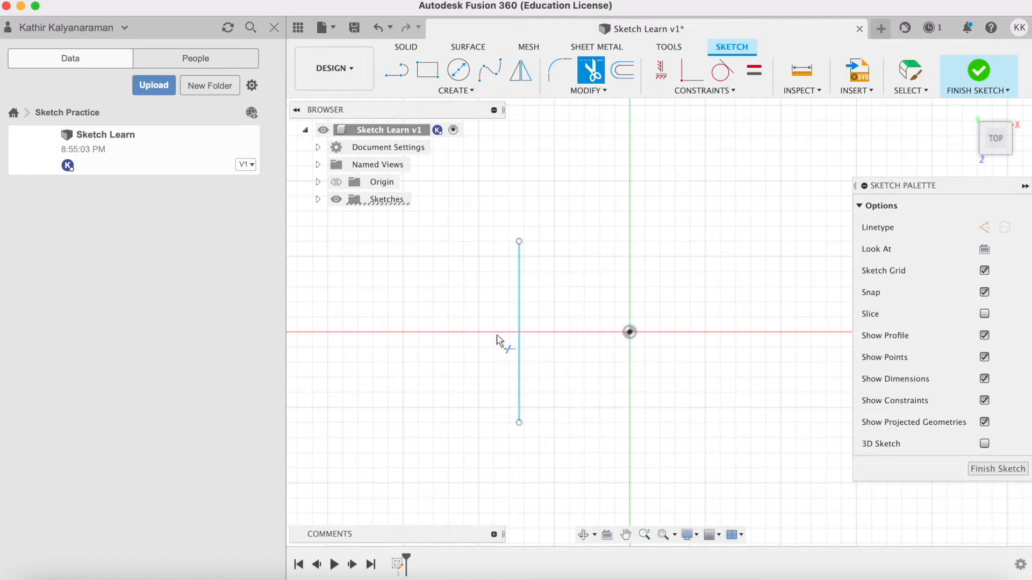
left_click(519, 340)
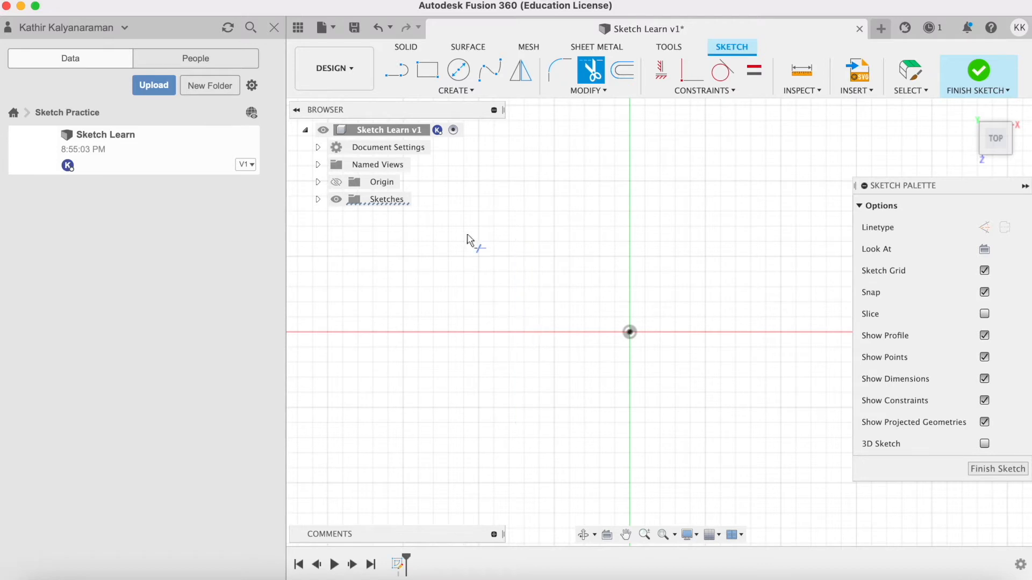
Sketch a tilted three-point rectangle with its first corner at the origin, and undo it.
left_click(460, 89)
mouse_move(504, 119)
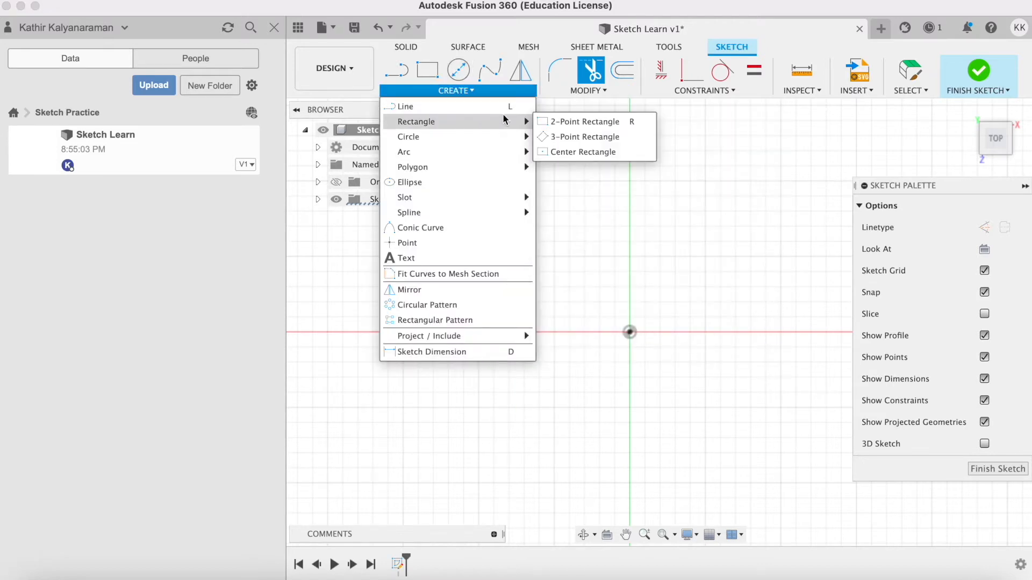
left_click(544, 139)
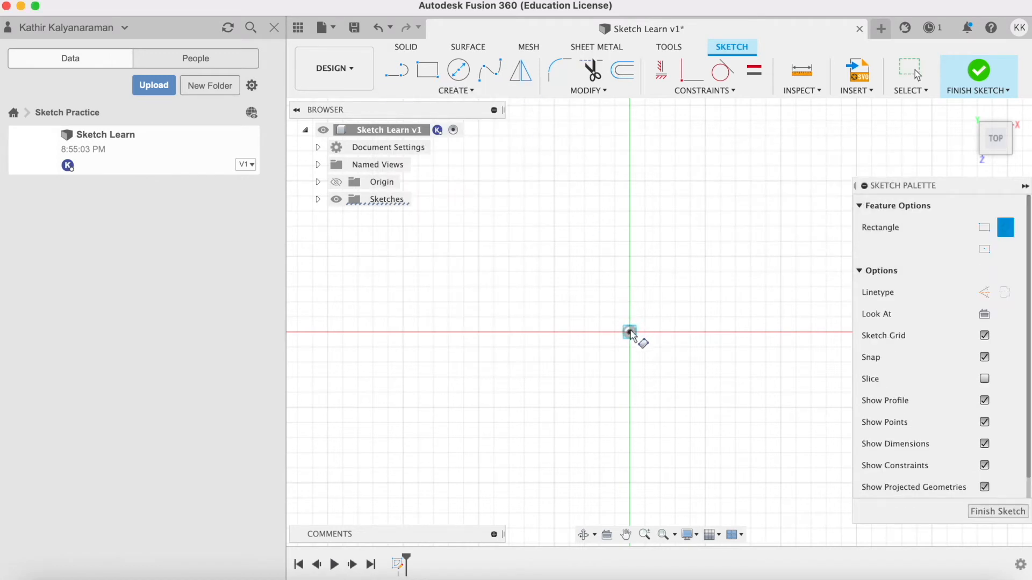
left_click(628, 333)
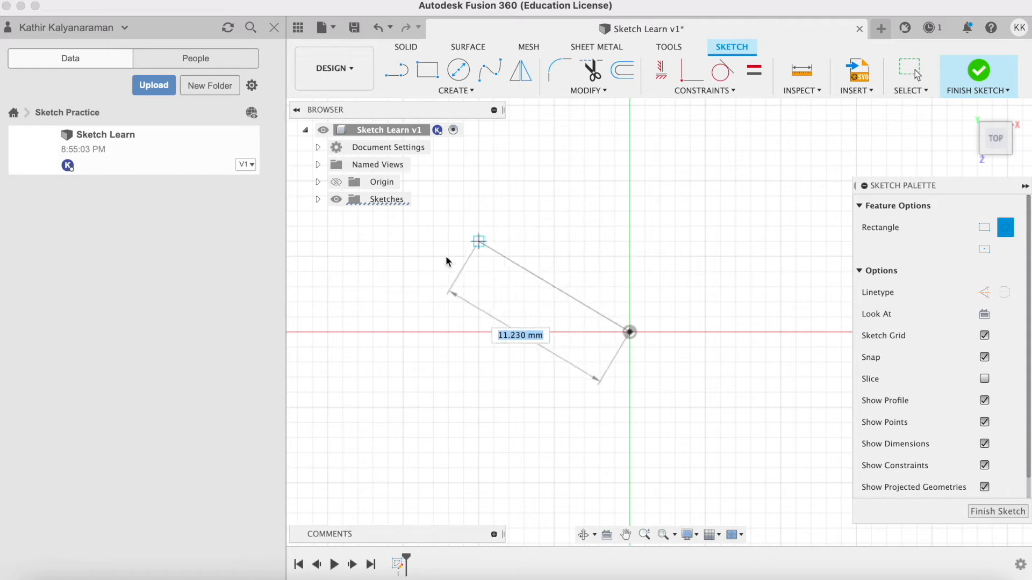
type("10")
key("Tab")
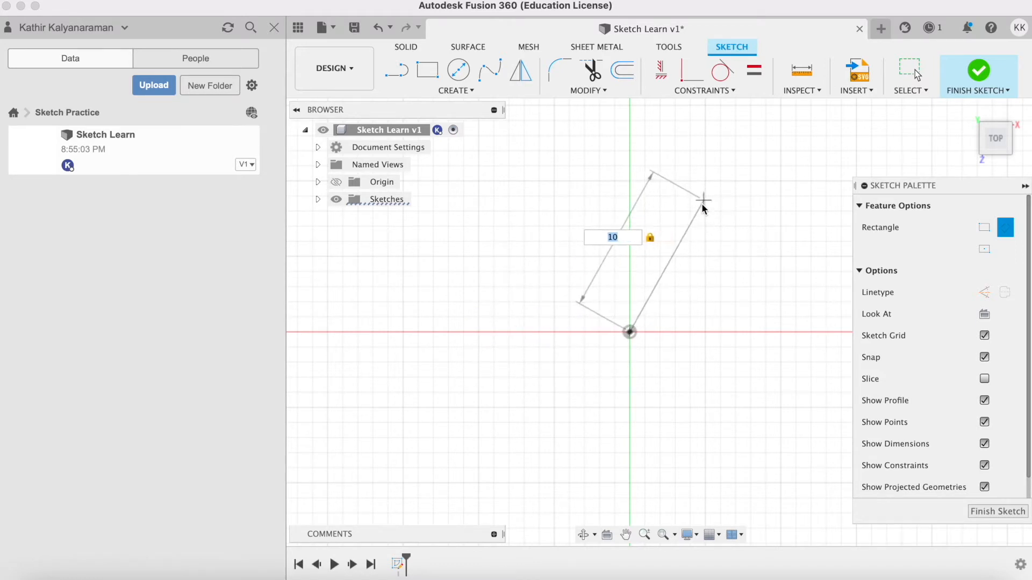
key("BackSpace")
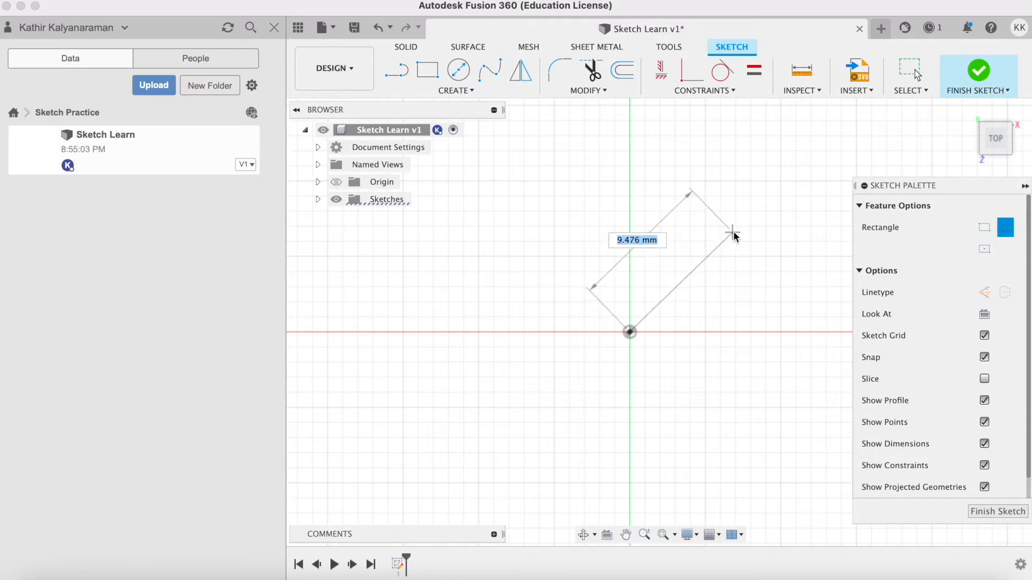
left_click(735, 228)
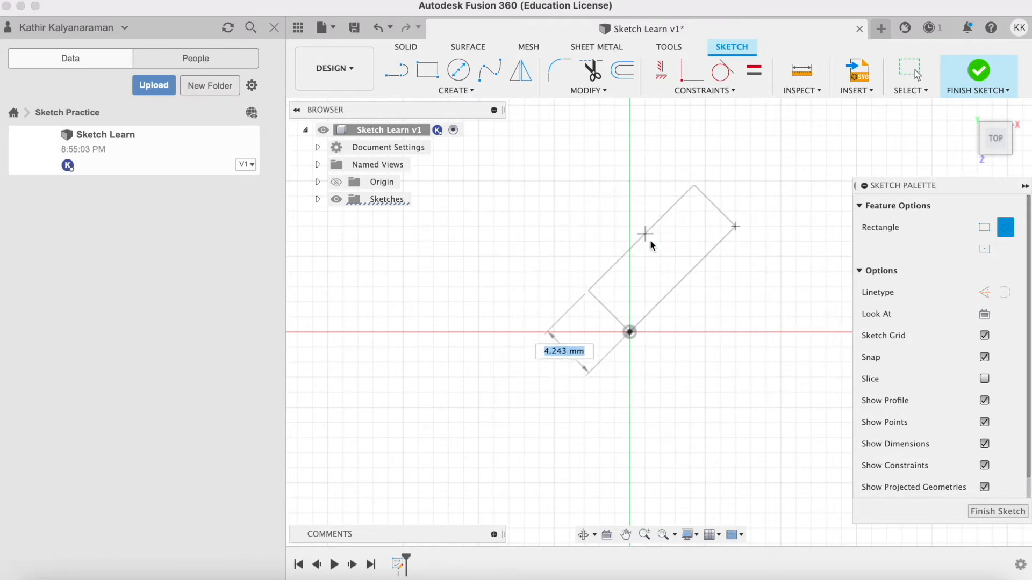
scroll(557, 247, "up", 2)
scroll(559, 258, "down", 5)
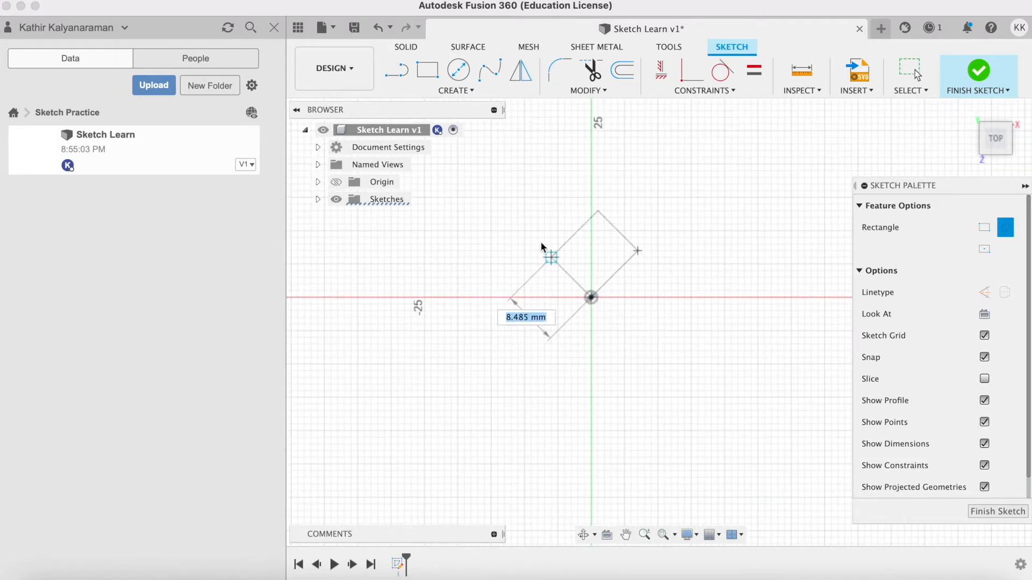
scroll(543, 264, "up", 3)
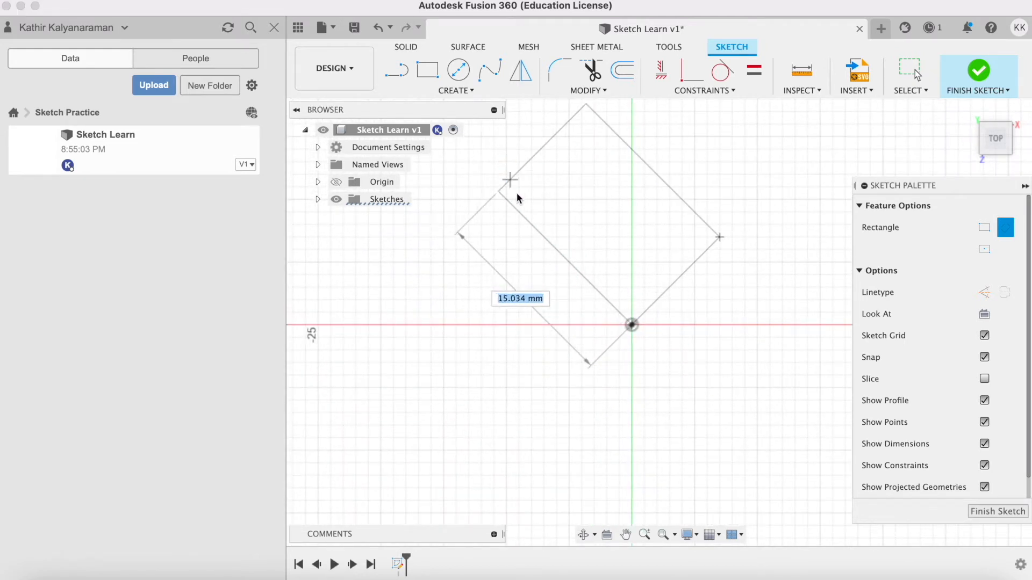
left_click(540, 230)
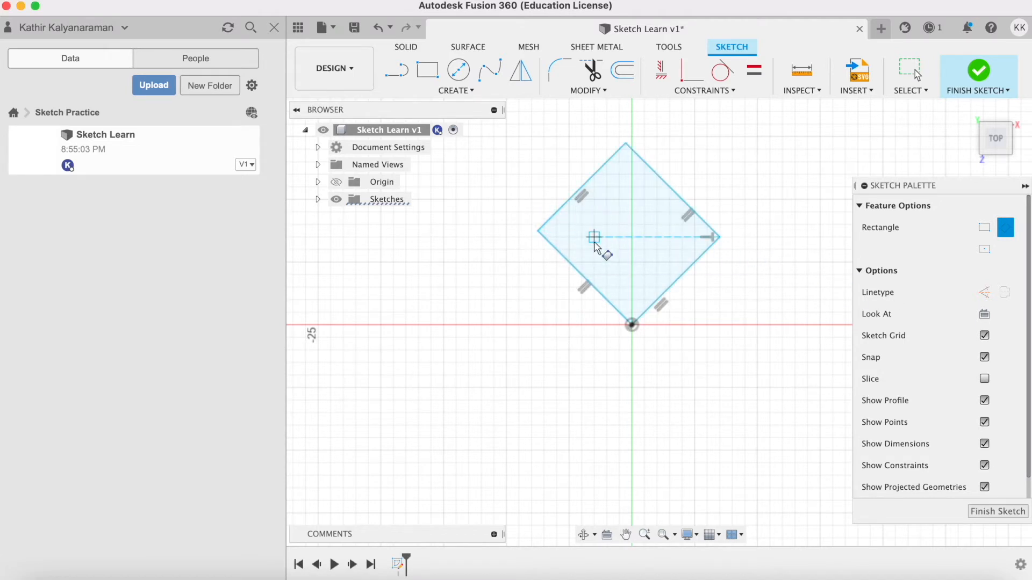
key("Escape")
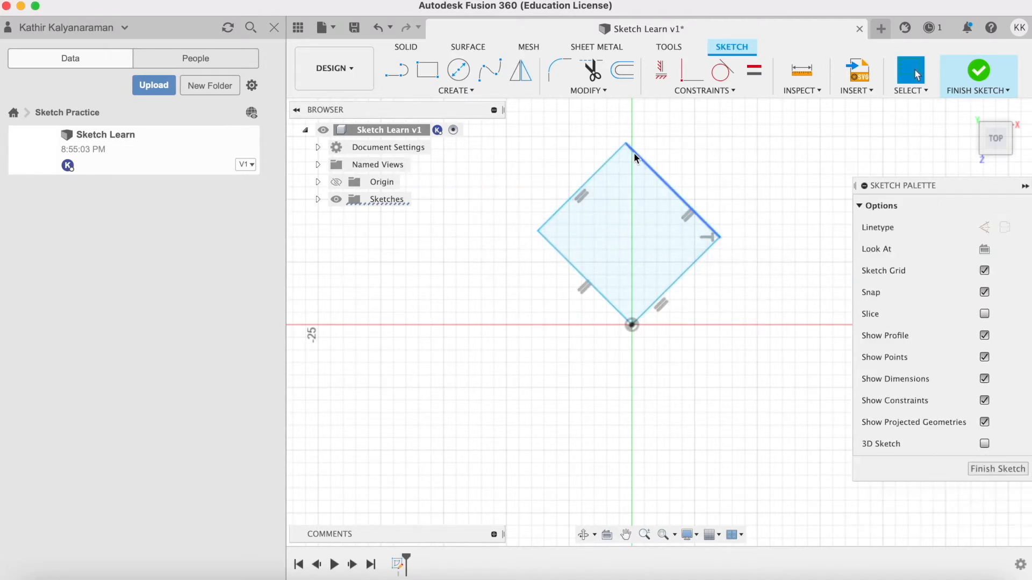
key("super+z")
Sketch a center diameter circle centred on the origin, with its edge point on the vertical axis.
left_click(437, 96)
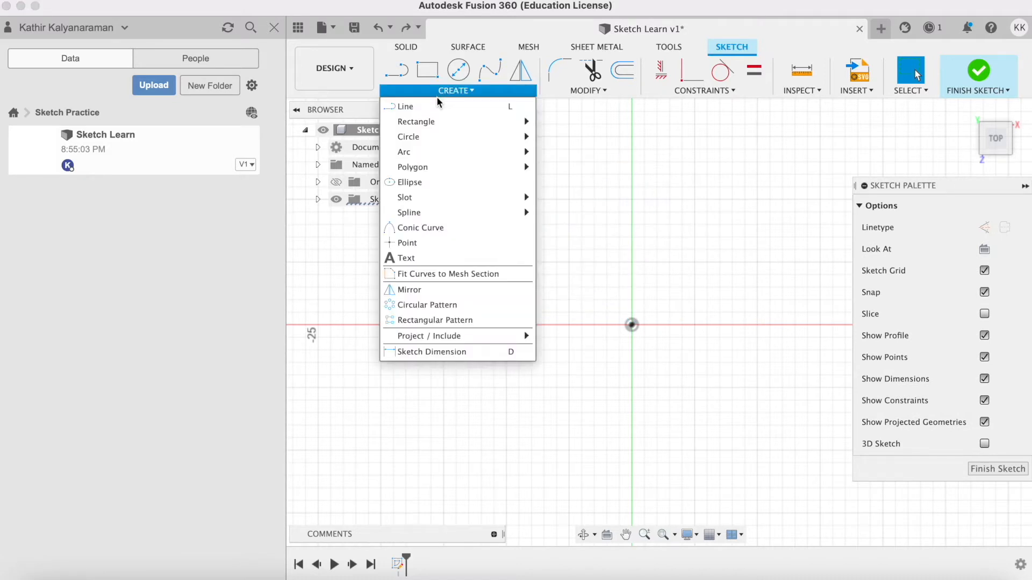
mouse_move(449, 127)
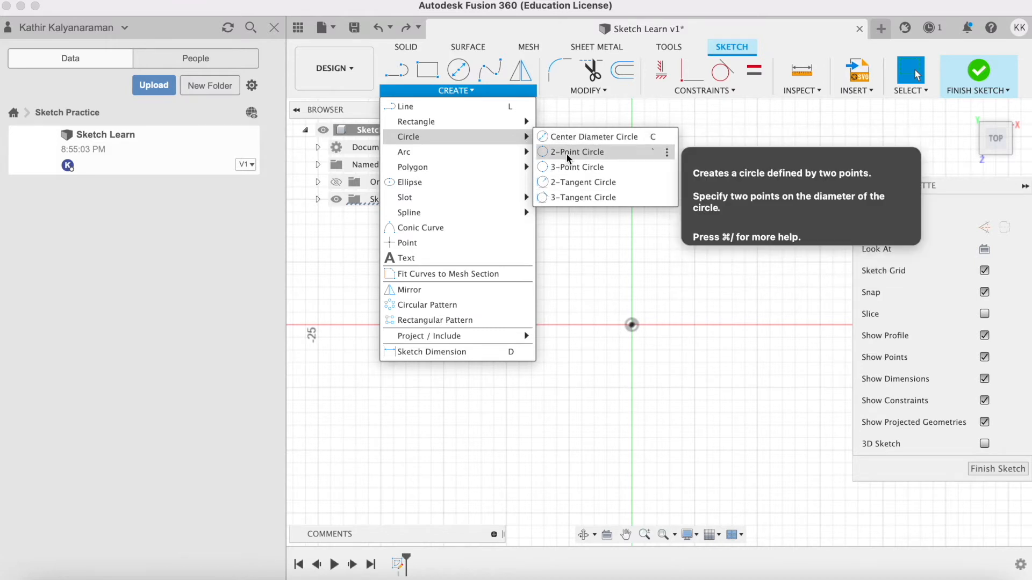
left_click(568, 139)
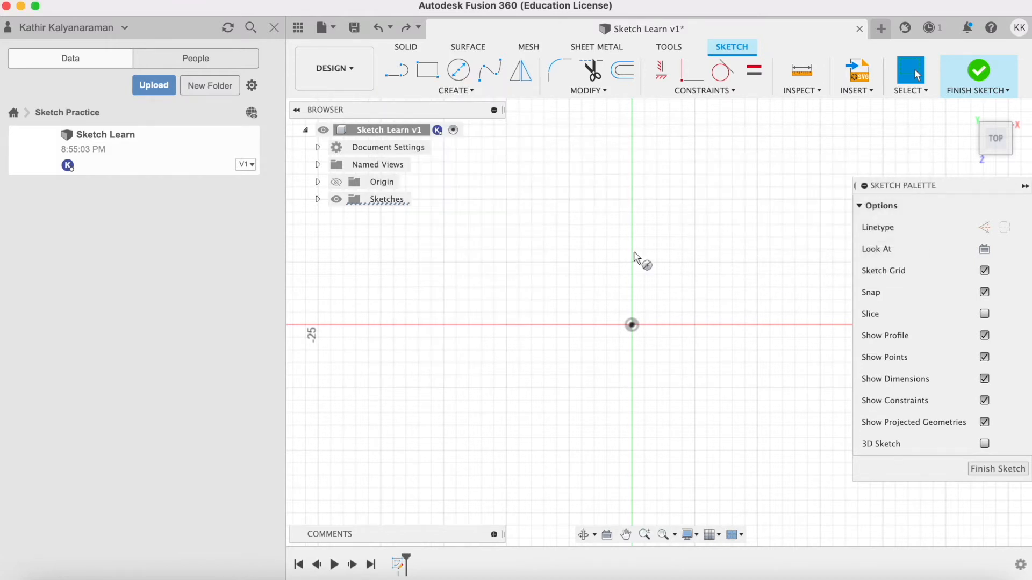
left_click(632, 325)
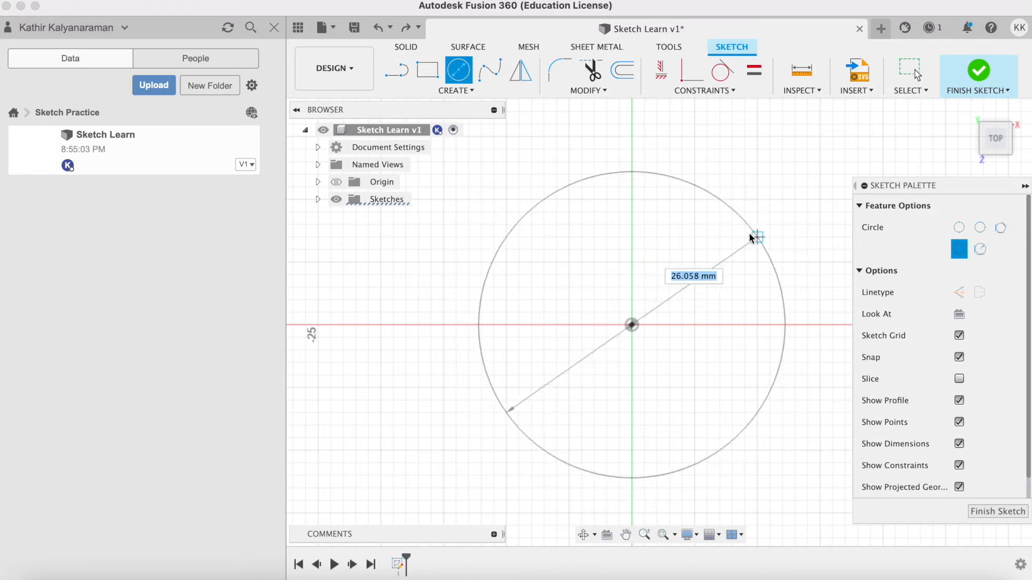
left_click(632, 174)
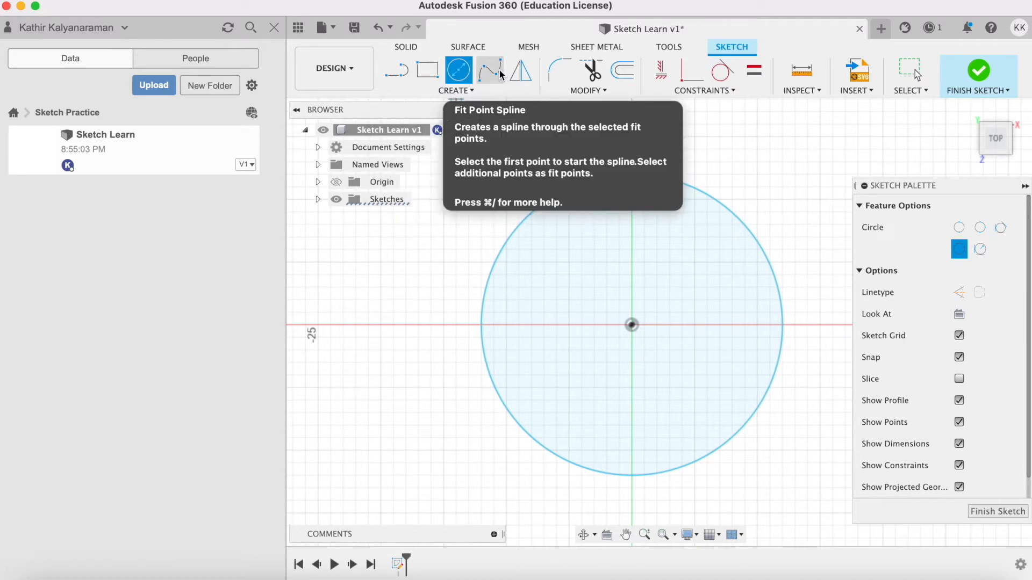
left_click(460, 89)
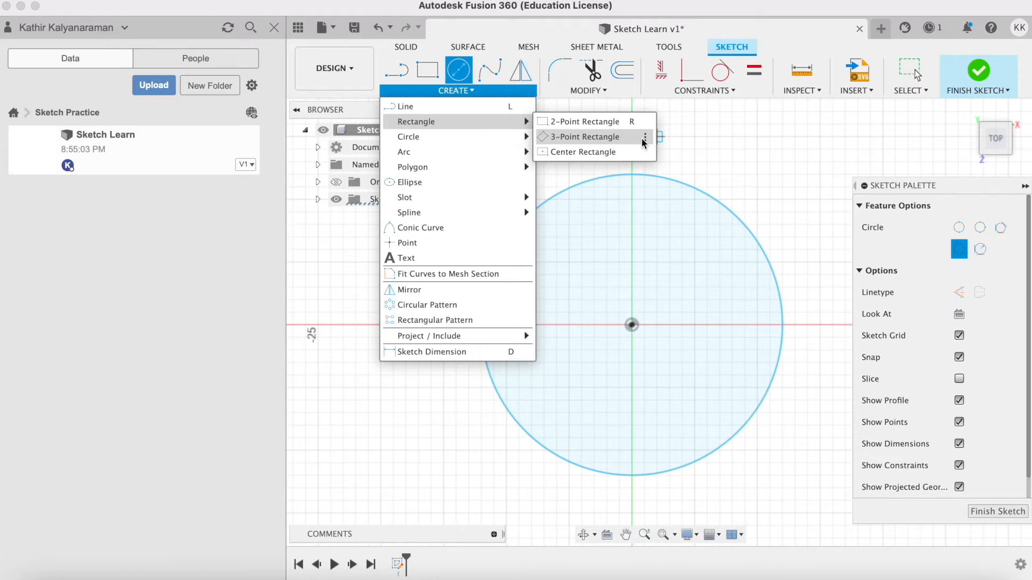
left_click(645, 138)
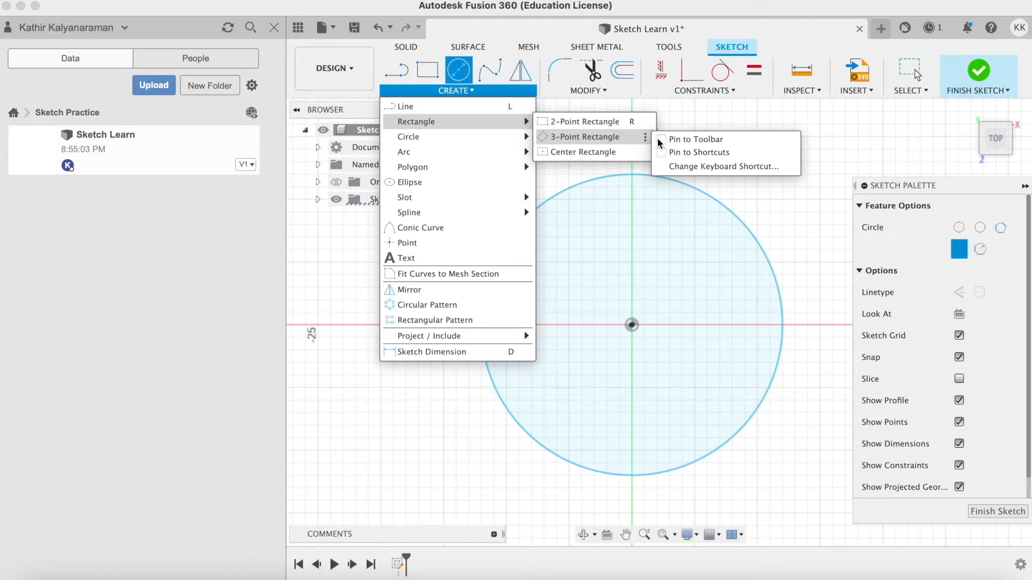
key("Escape")
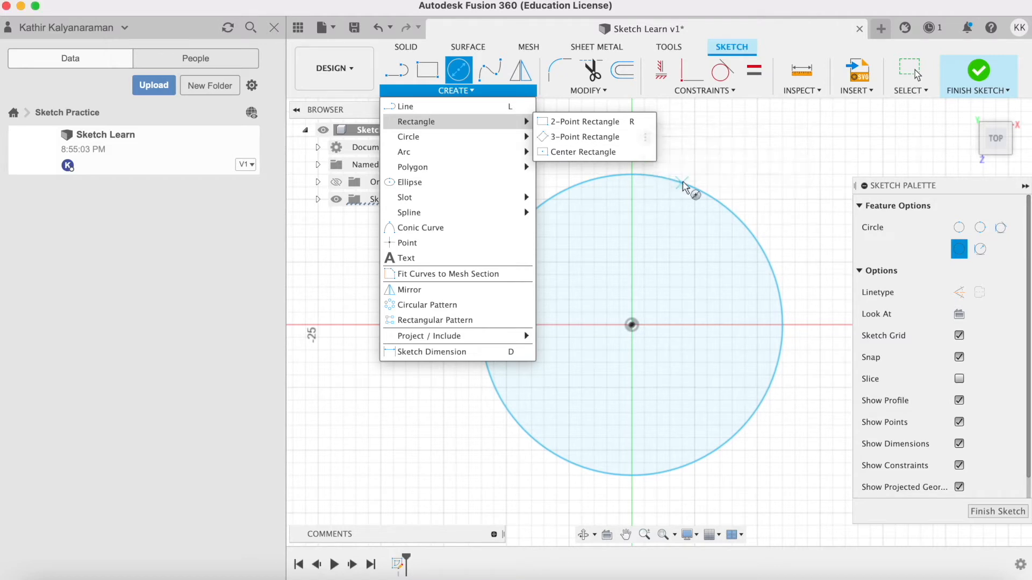
left_click(704, 154)
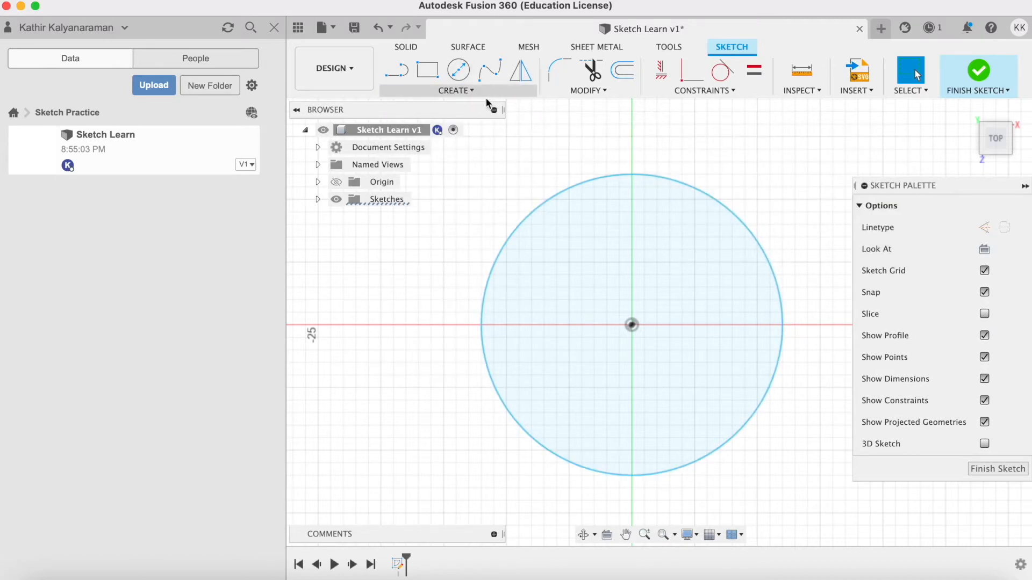
Abandon the 2-tangent circle and undo the circle centred on the origin.
left_click(457, 89)
mouse_move(481, 121)
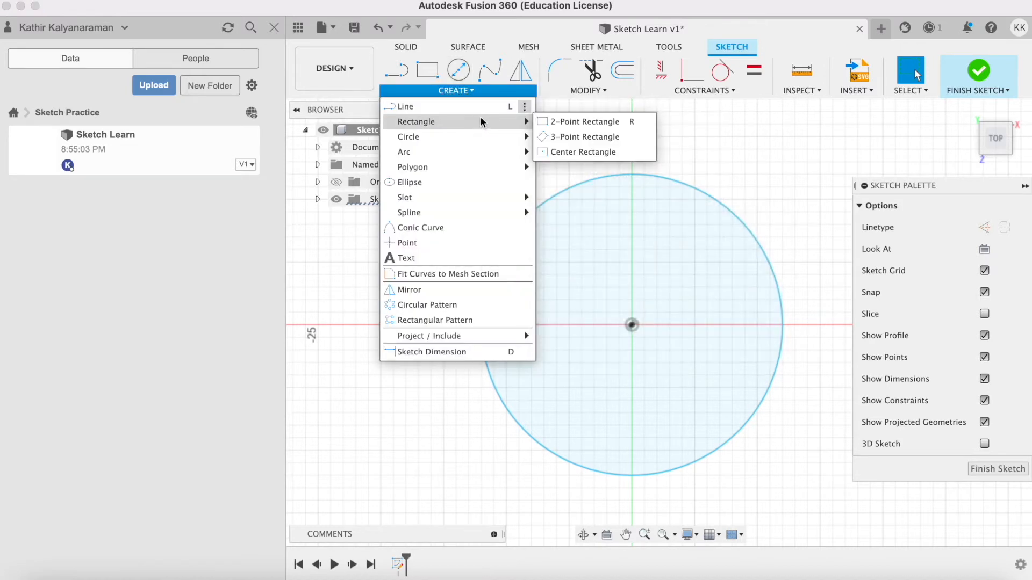
left_click(646, 138)
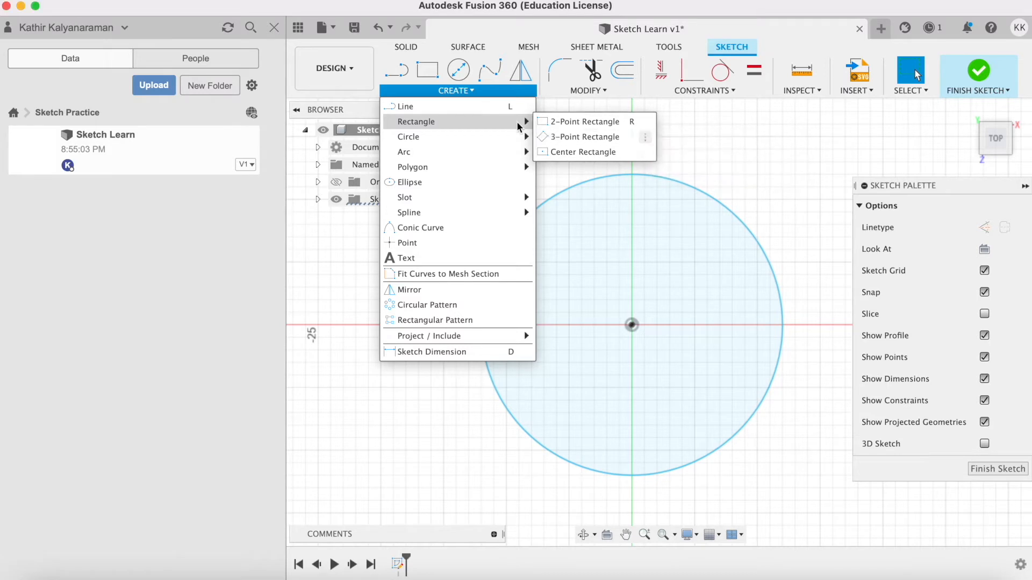
mouse_move(498, 145)
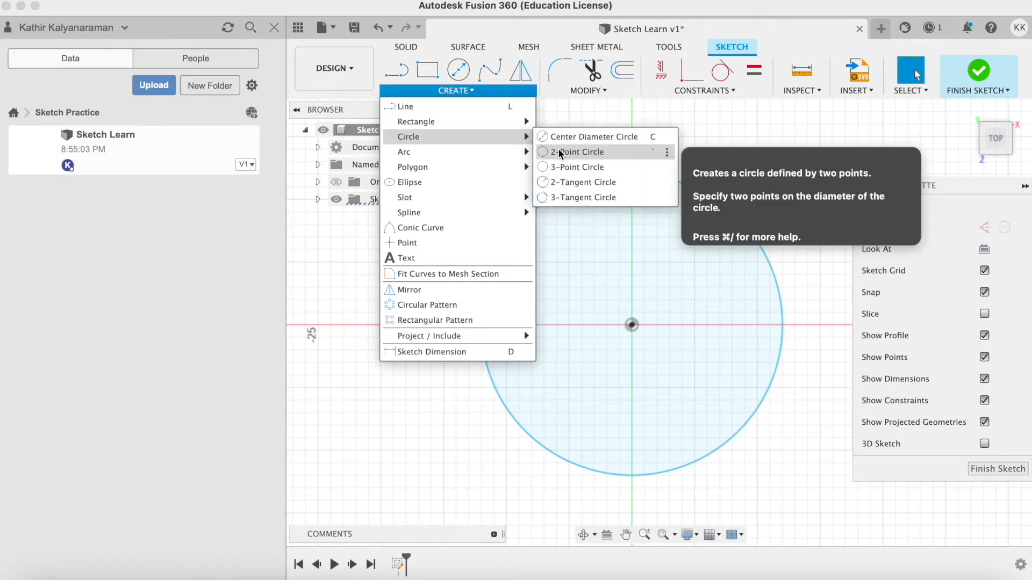
left_click(553, 182)
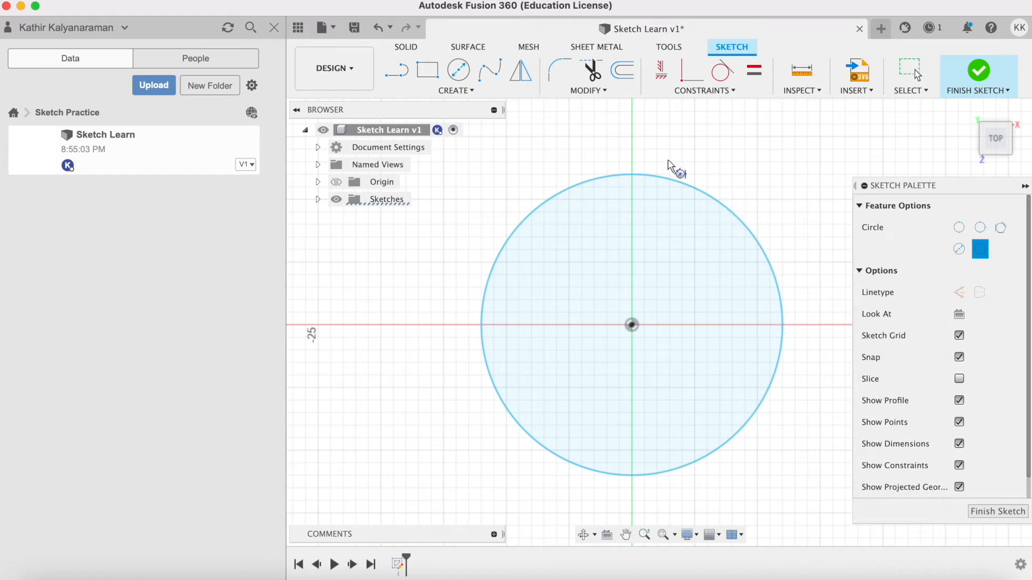
key("Escape")
key("super+z")
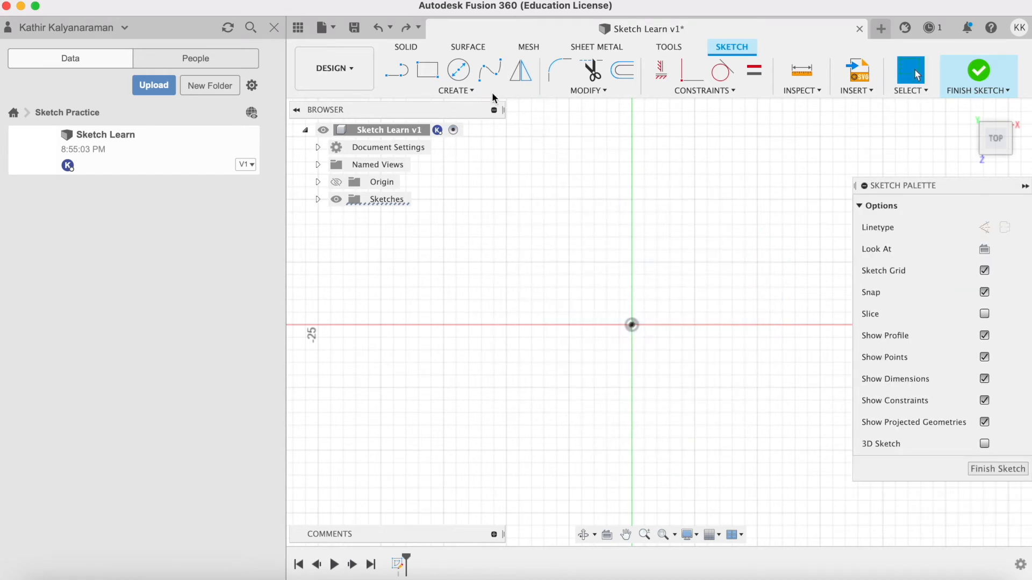
left_click(455, 89)
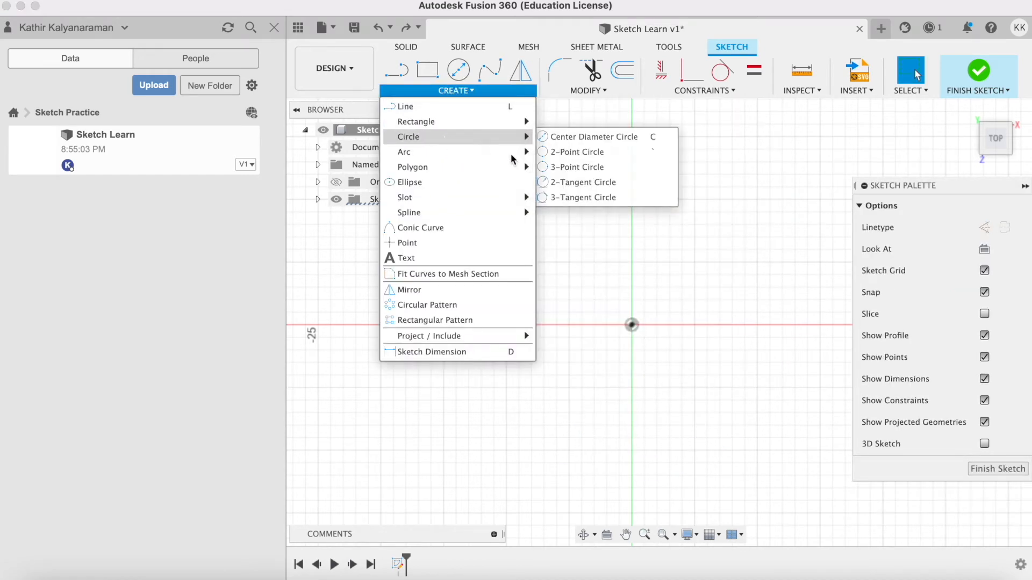
mouse_move(532, 149)
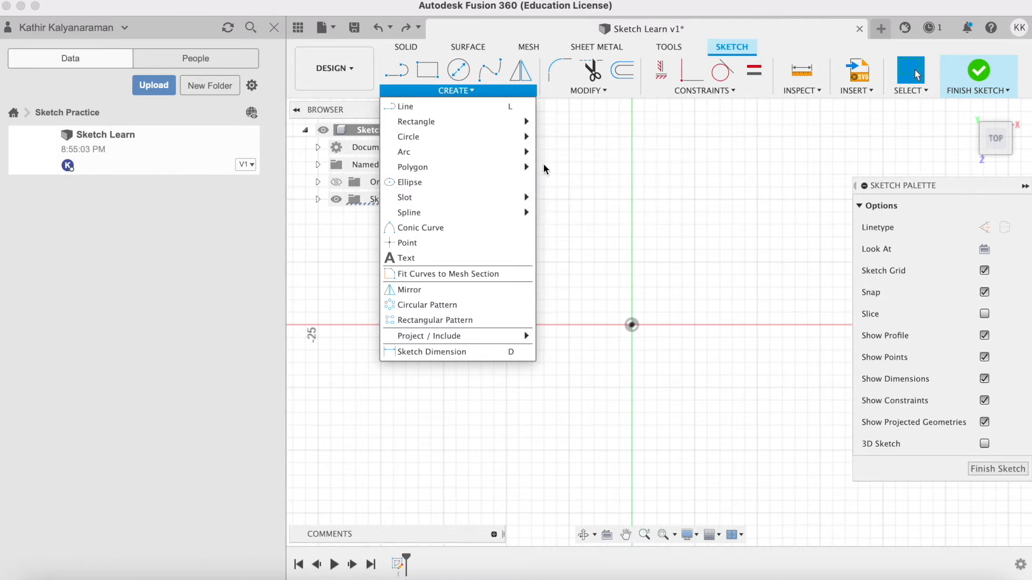
left_click(548, 182)
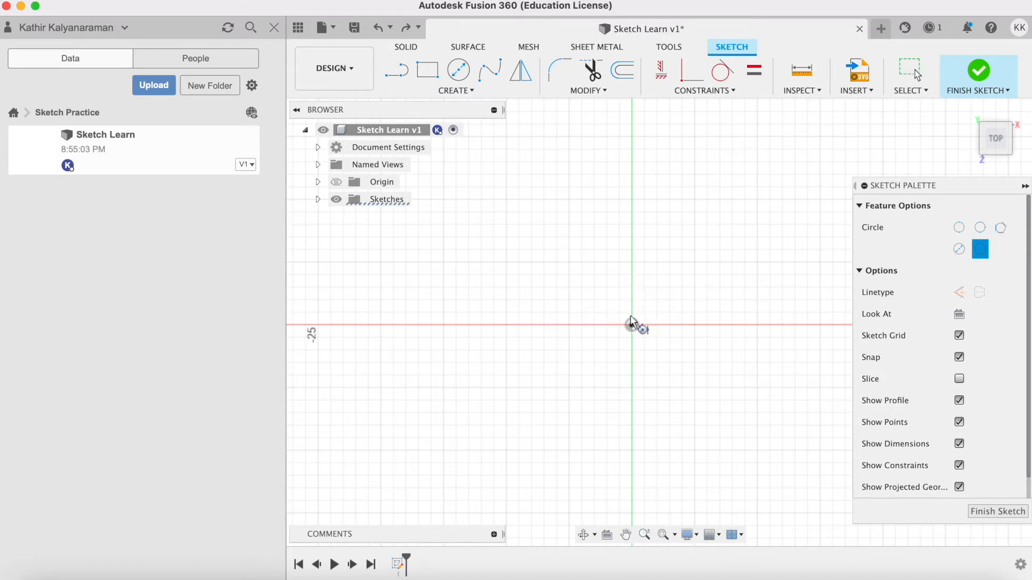
Sketch a short line from the origin, slanting slightly below the negative side of the horizontal axis.
left_click(412, 80)
left_click(631, 326)
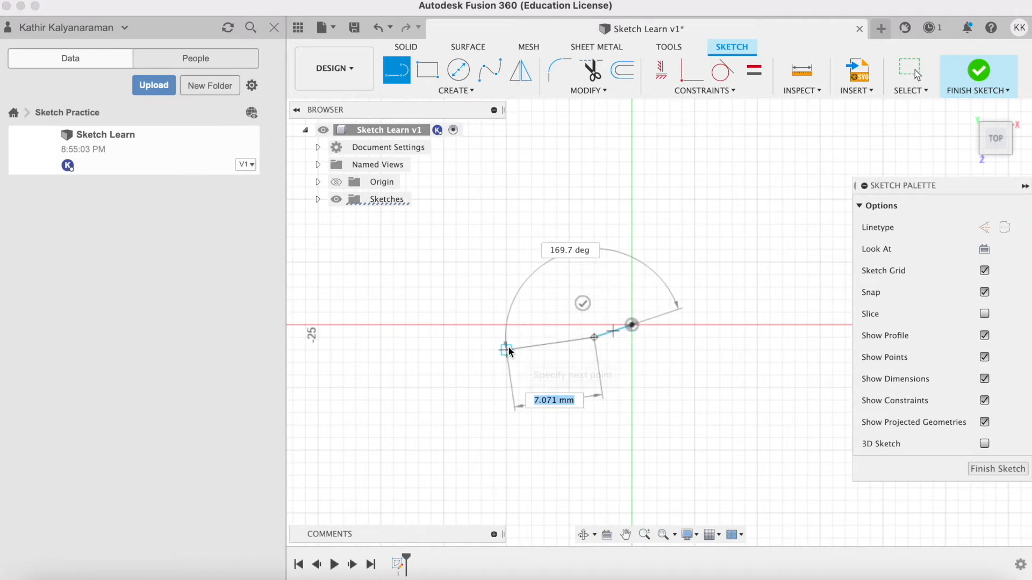
key("Escape")
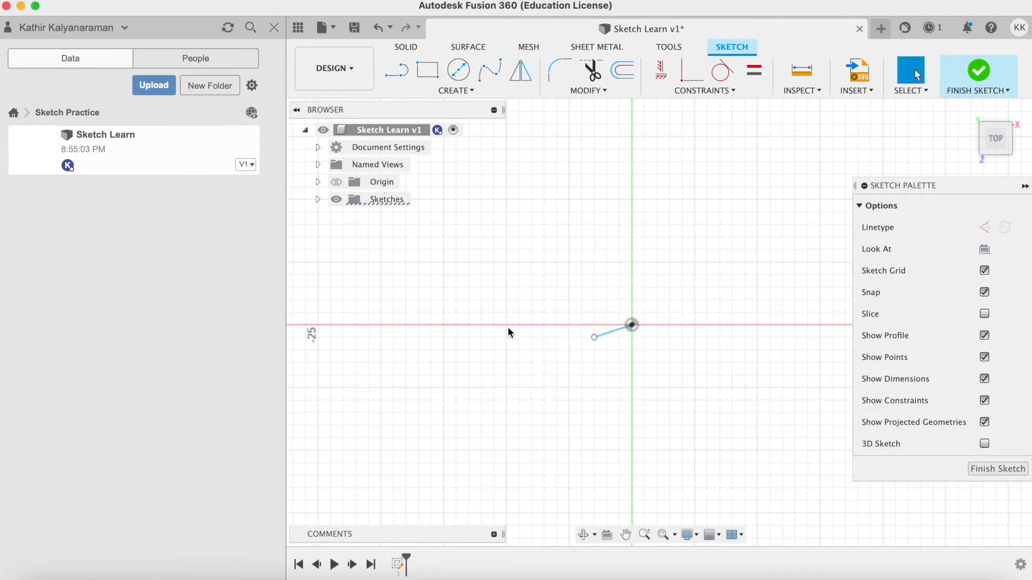
left_click(441, 89)
mouse_move(433, 173)
mouse_move(432, 137)
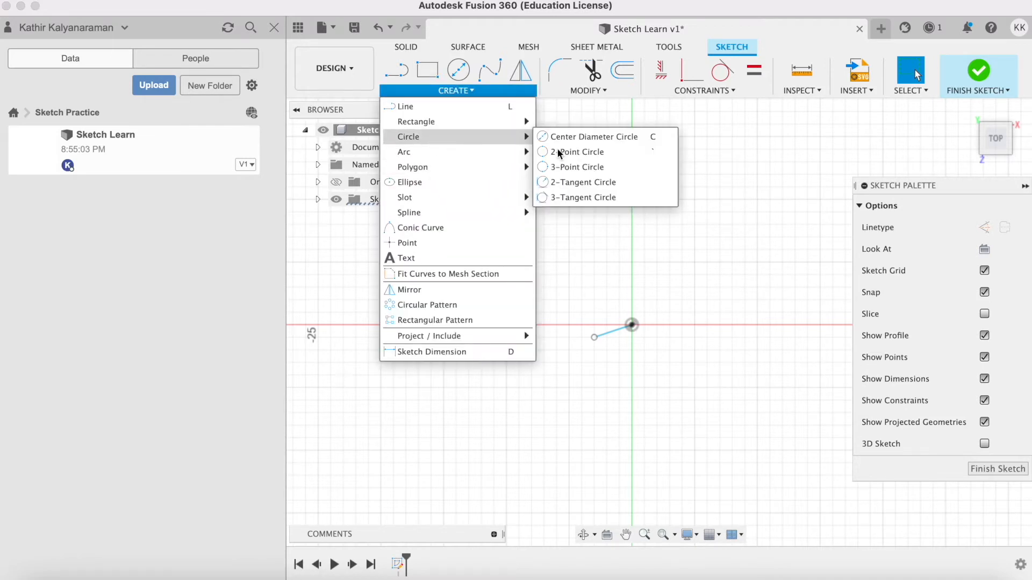
left_click(578, 182)
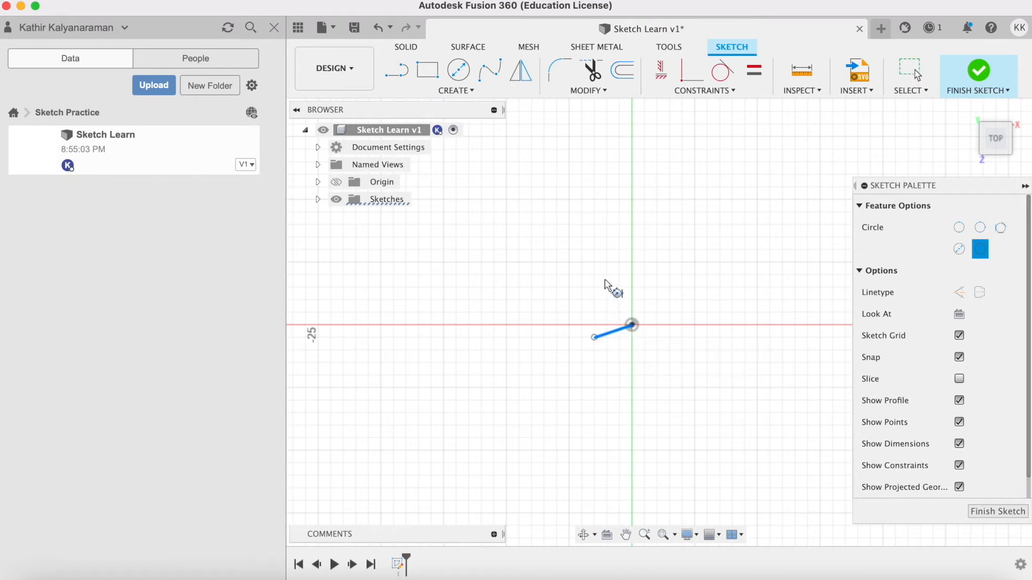
left_click(452, 90)
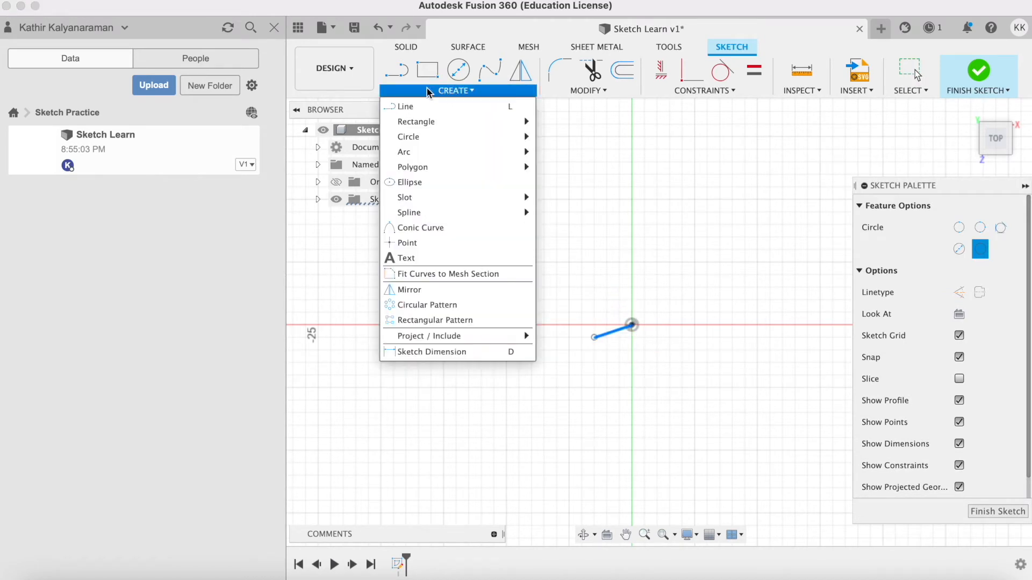
Sketch a vertical line from the origin straight up along the vertical axis.
left_click(398, 75)
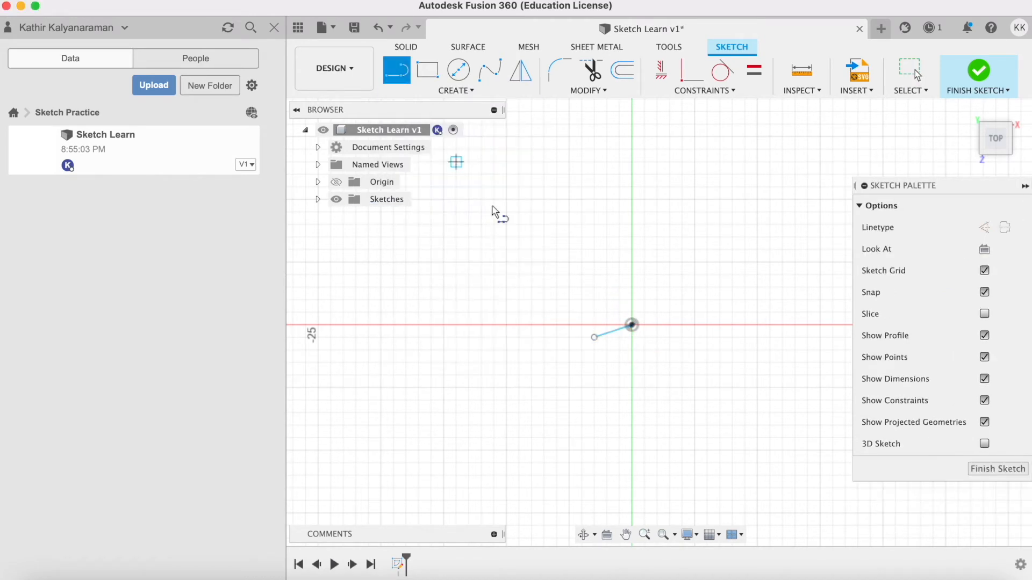
left_click(632, 324)
left_click(632, 199)
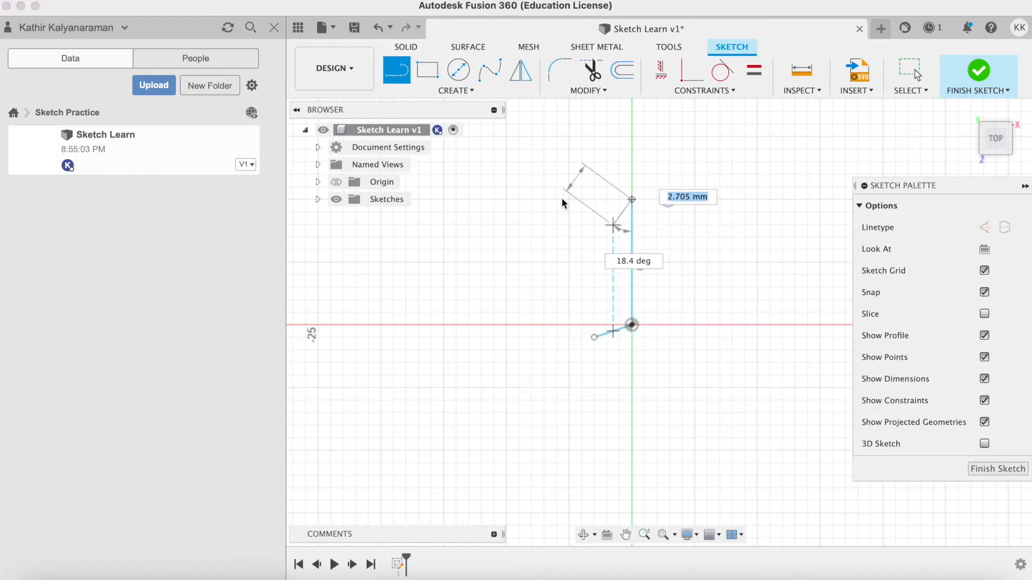
Try a 2-tangent circle touching the vertical and short slanted lines, and undo both lines after abandoning it.
left_click(457, 92)
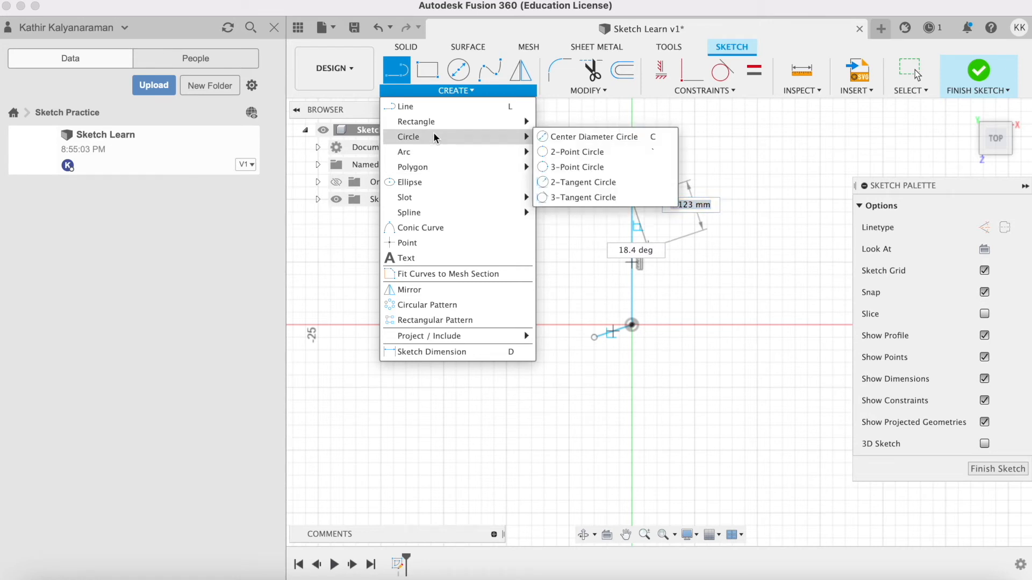
mouse_move(457, 152)
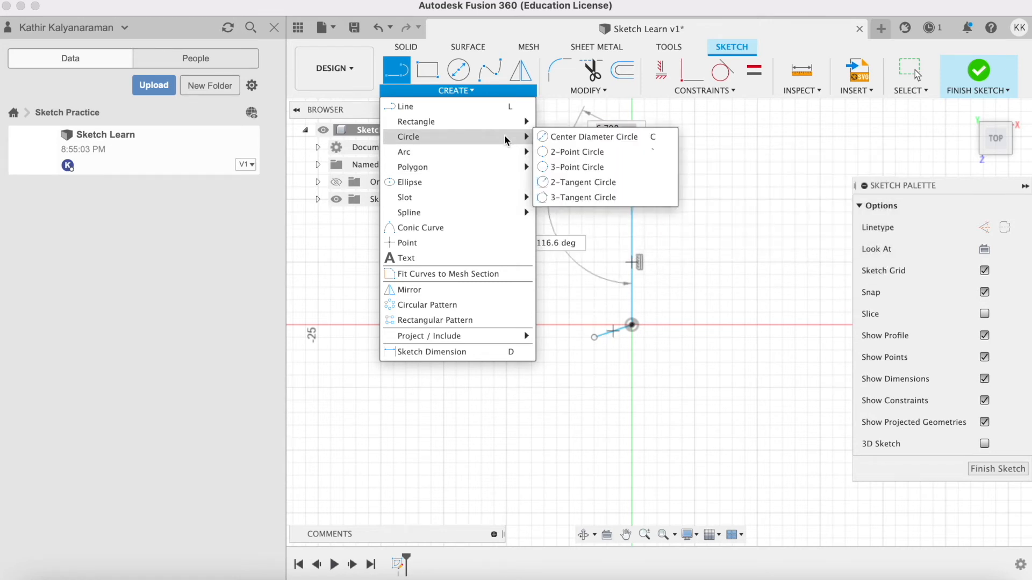
mouse_move(524, 137)
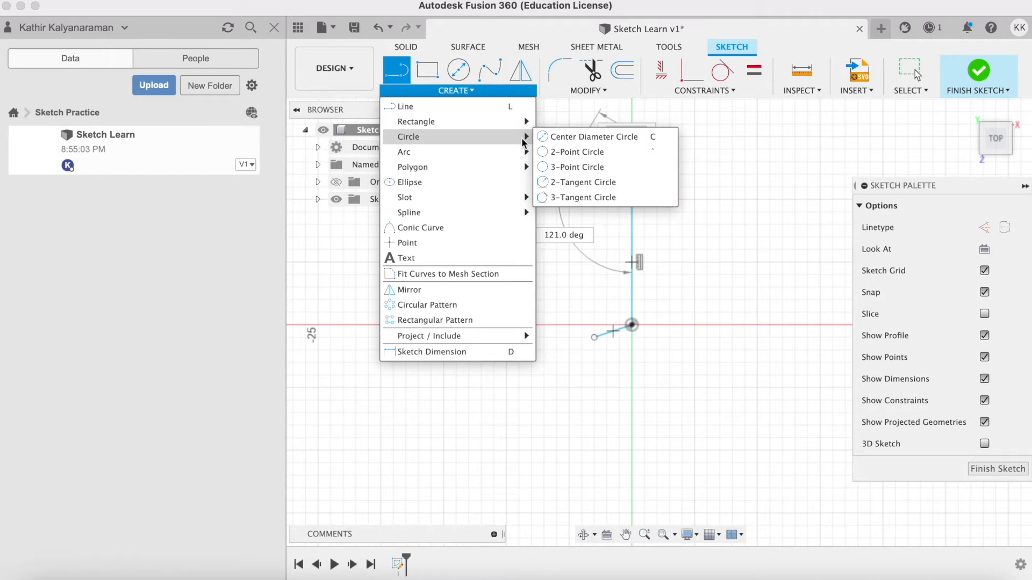
left_click(559, 182)
left_click(634, 257)
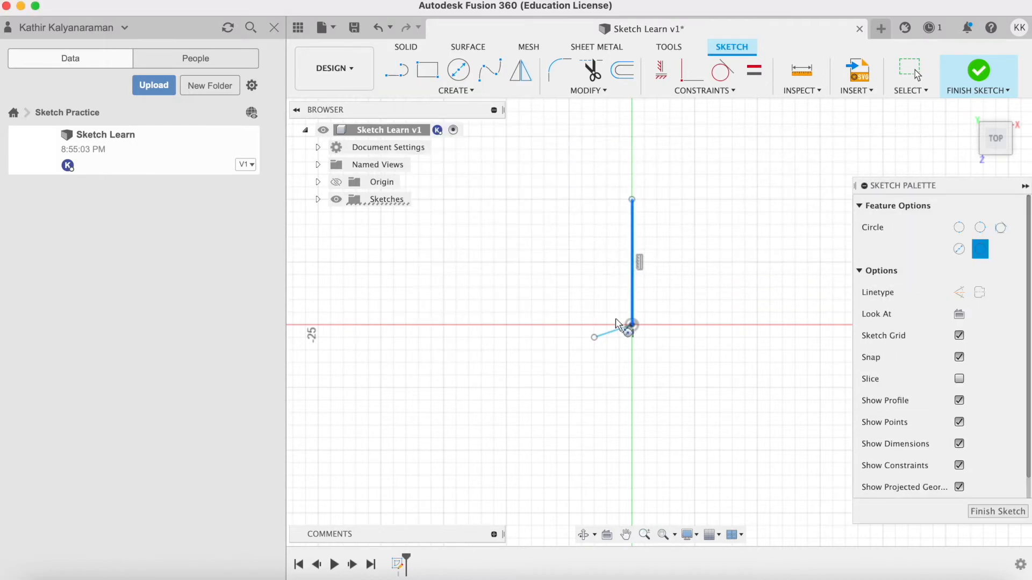
left_click(619, 328)
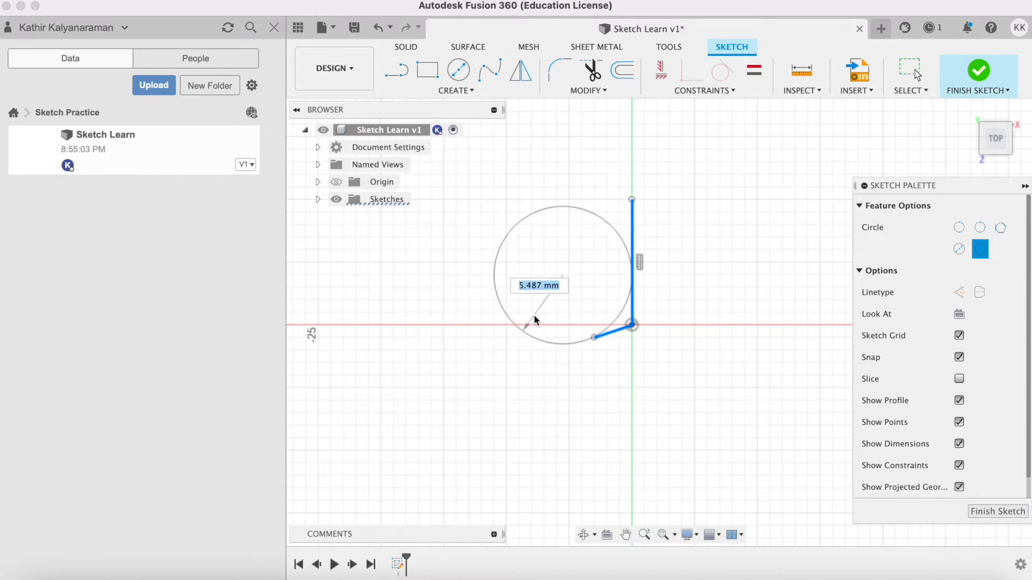
key("Escape")
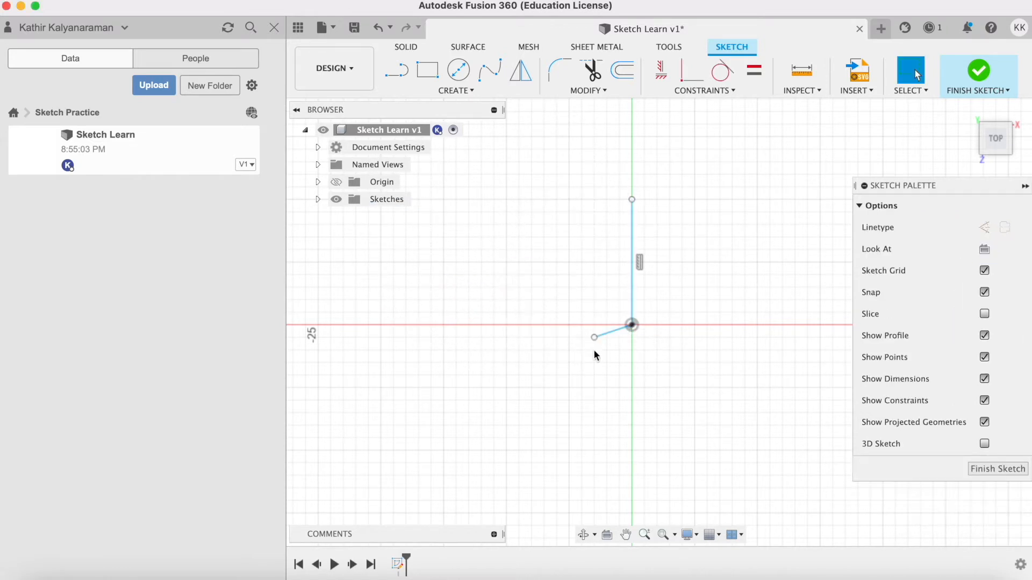
key("super+z")
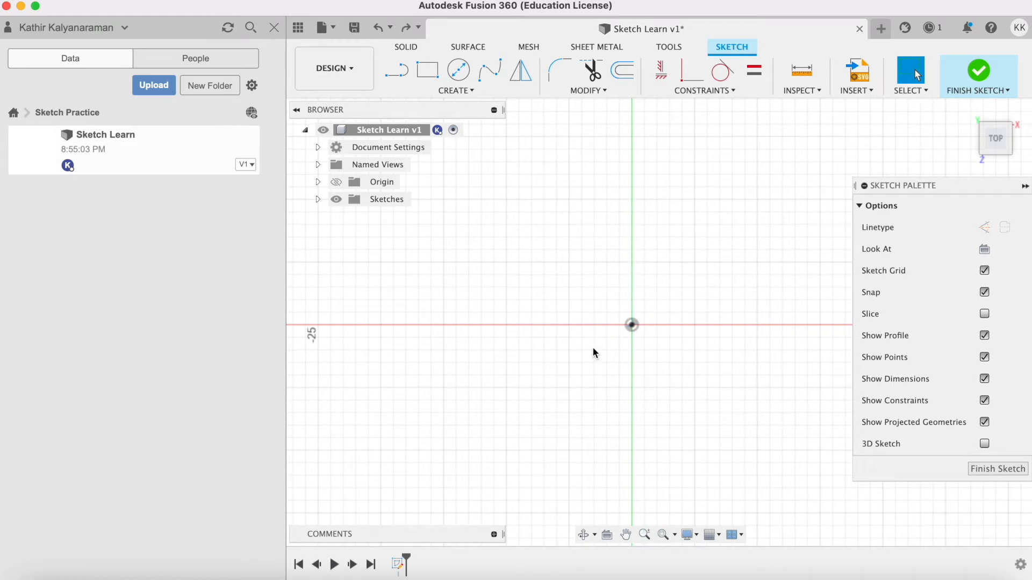
Sketch a 3-point arc from the origin to a point on the negative horizontal axis, bulging upward, and undo it.
left_click(453, 91)
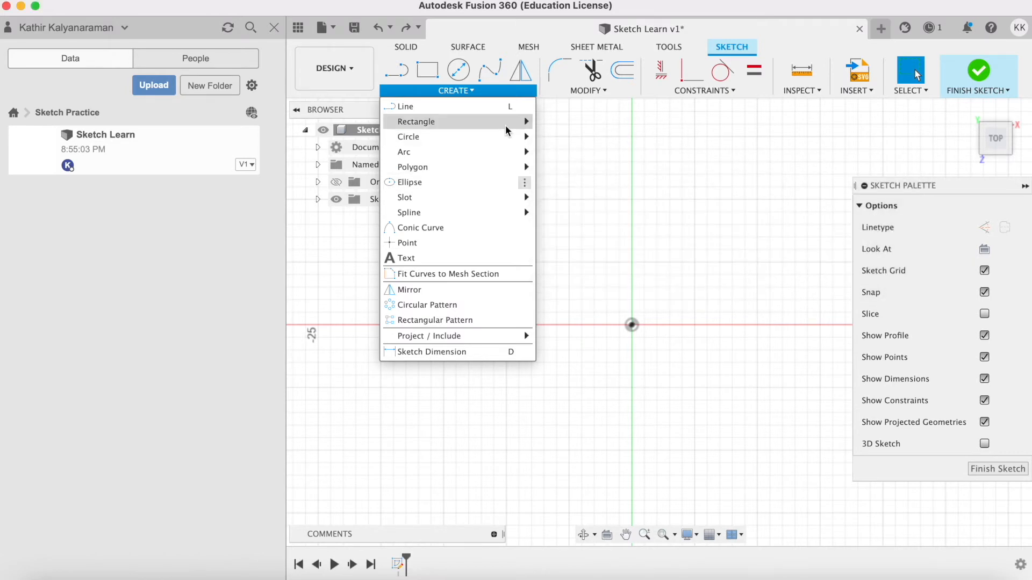
mouse_move(492, 152)
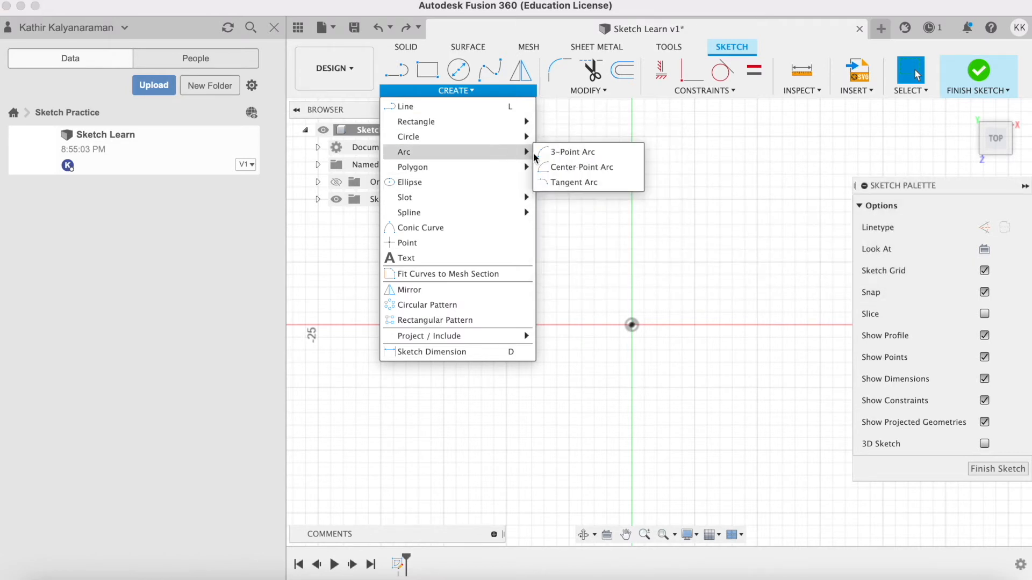
left_click(563, 152)
left_click(632, 324)
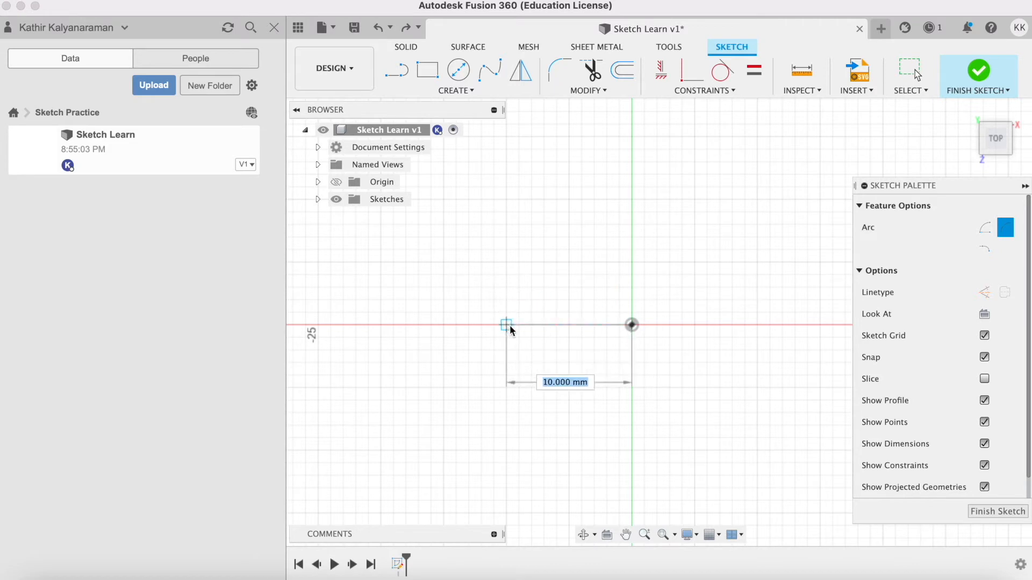
left_click(481, 325)
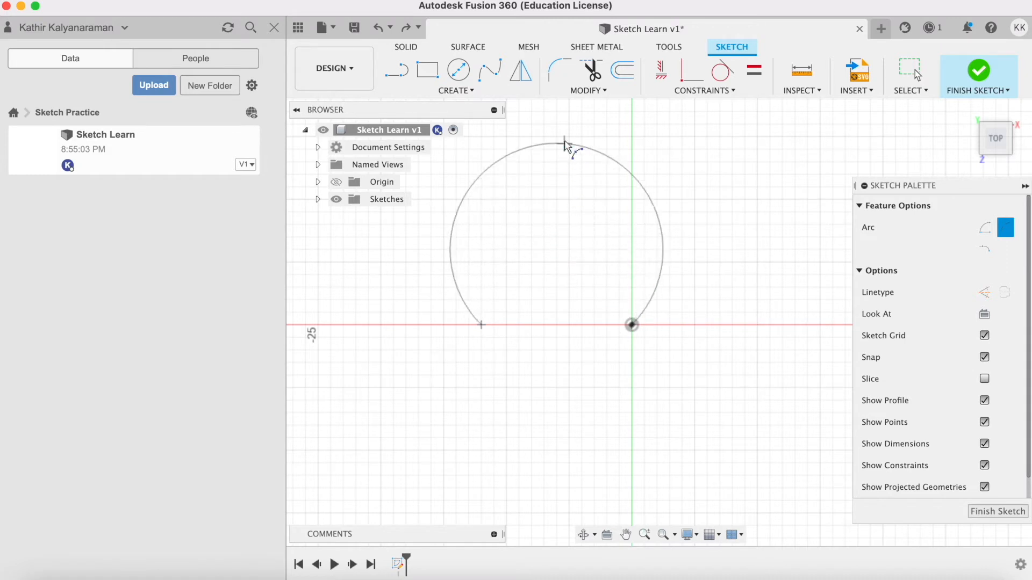
left_click(568, 125)
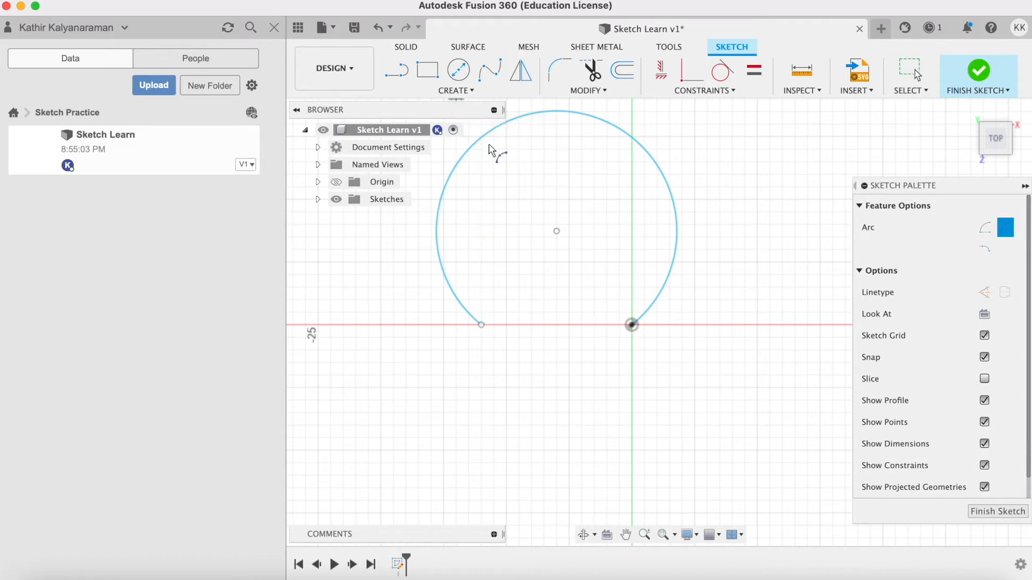
key("Escape")
key("ctrl+z")
Start a circumscribed polygon centred on the origin with an 11 mm radius and 4 sides.
left_click(459, 90)
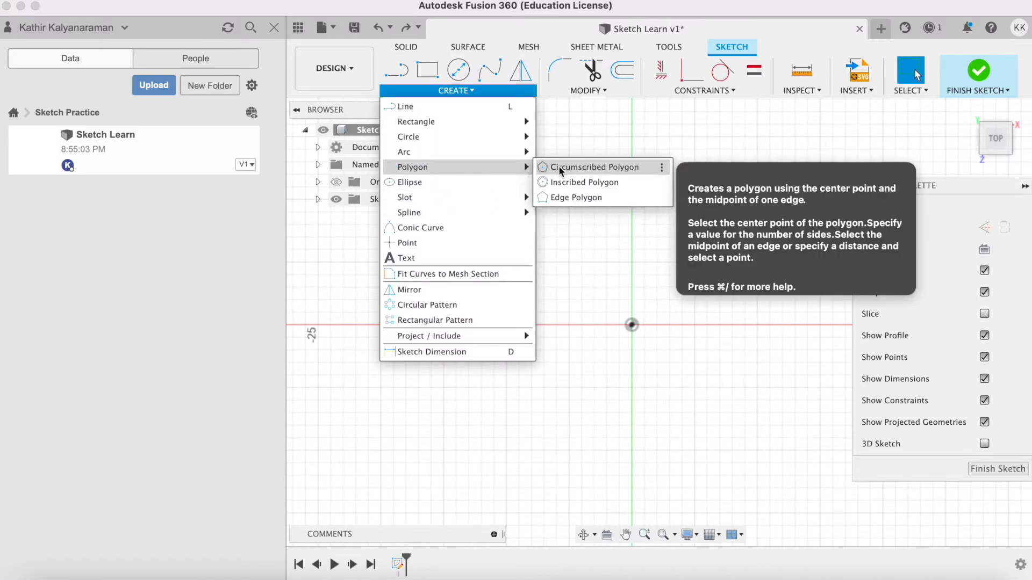
left_click(559, 167)
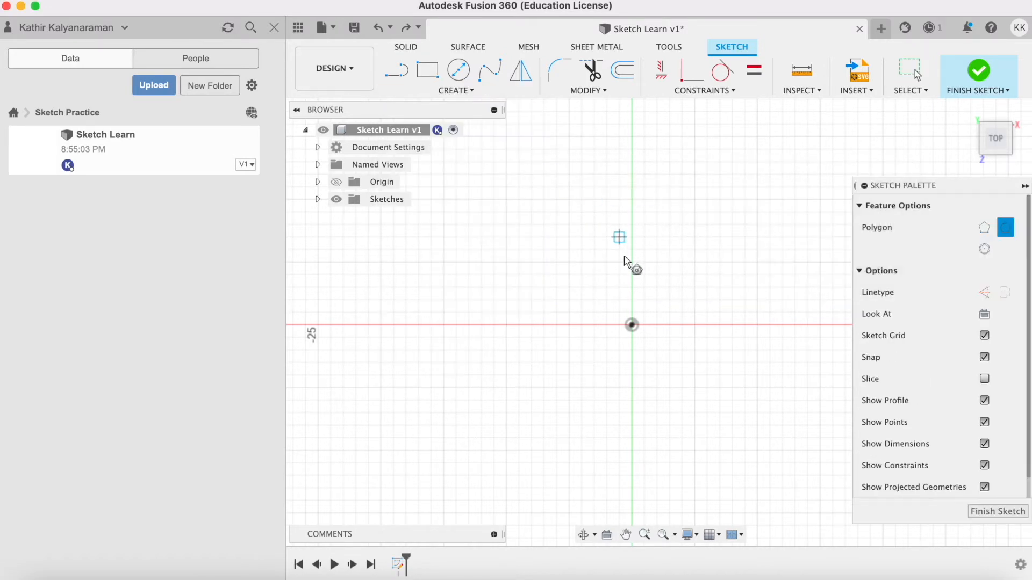
left_click(631, 324)
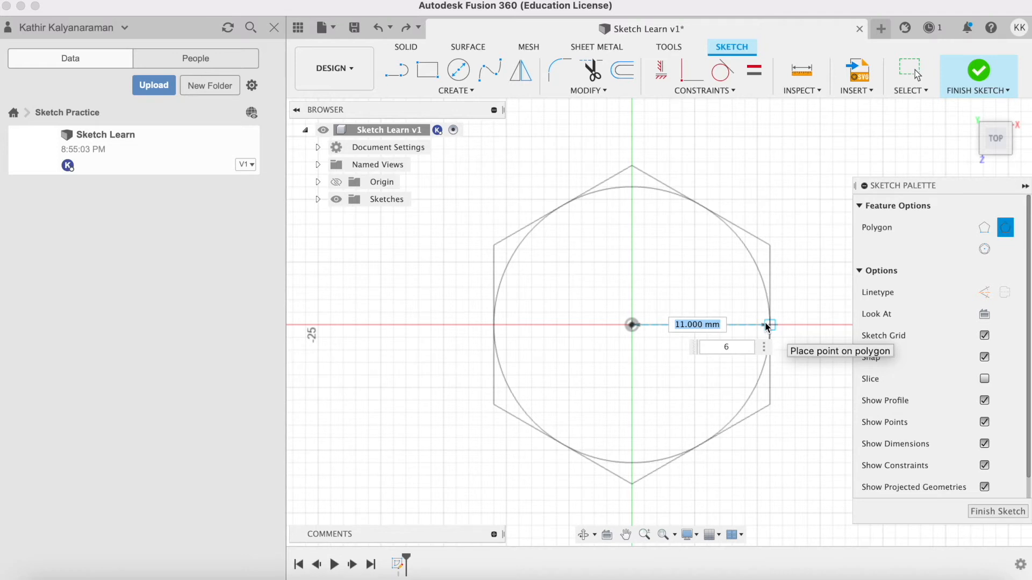
type("11")
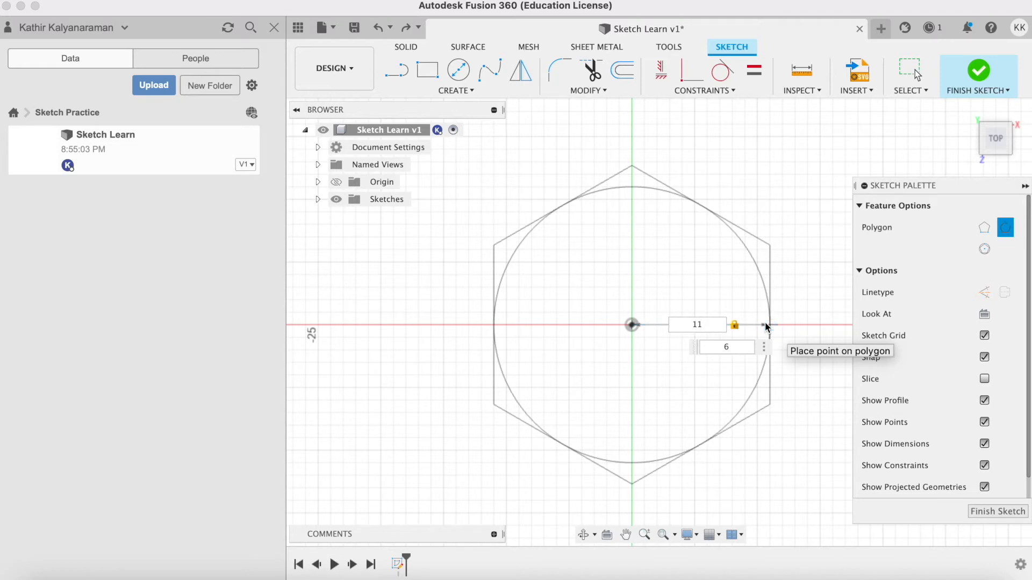
key("Tab")
type("4")
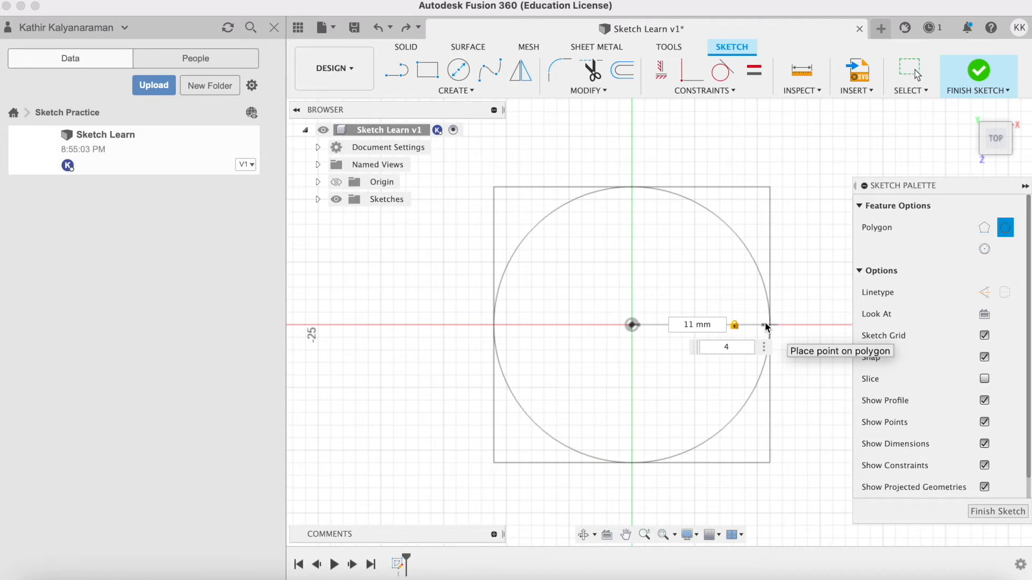
Try 6, 7, 12 and finally 100 sides for the circumscribed polygon.
key("BackSpace")
type("6")
key("BackSpace")
type("7")
key("BackSpace")
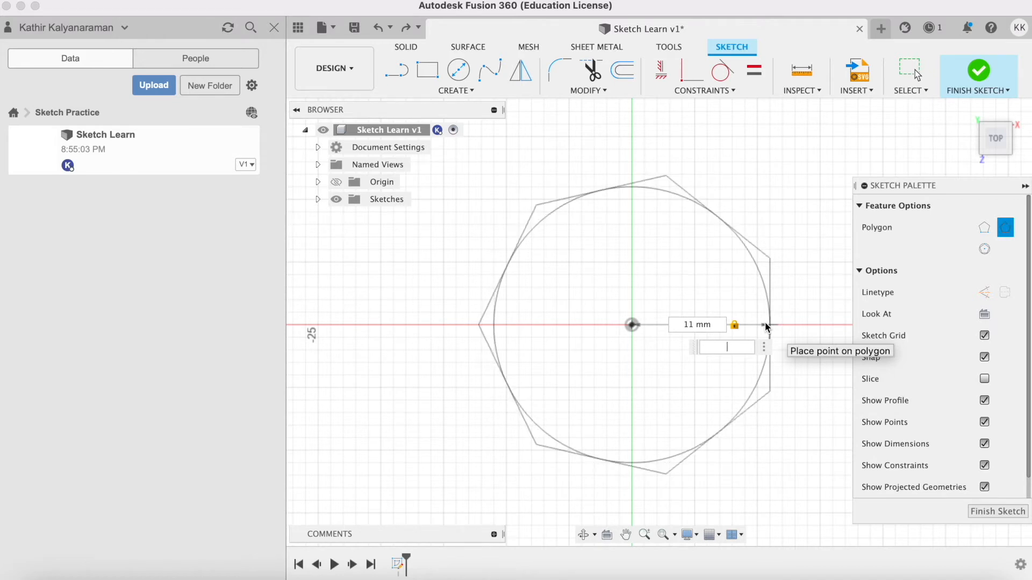
type("12")
key("BackSpace")
key("BackSpace")
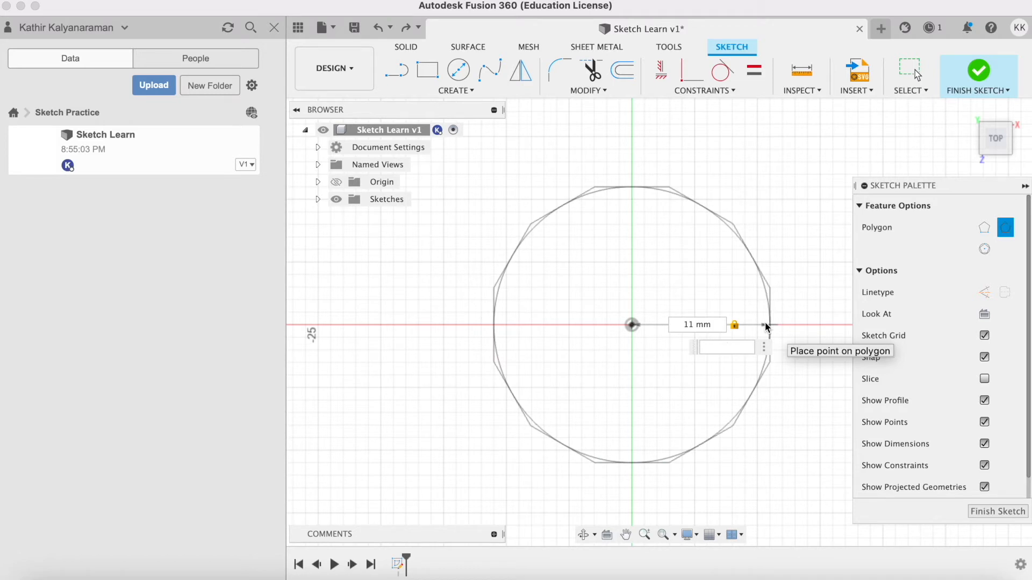
type("100")
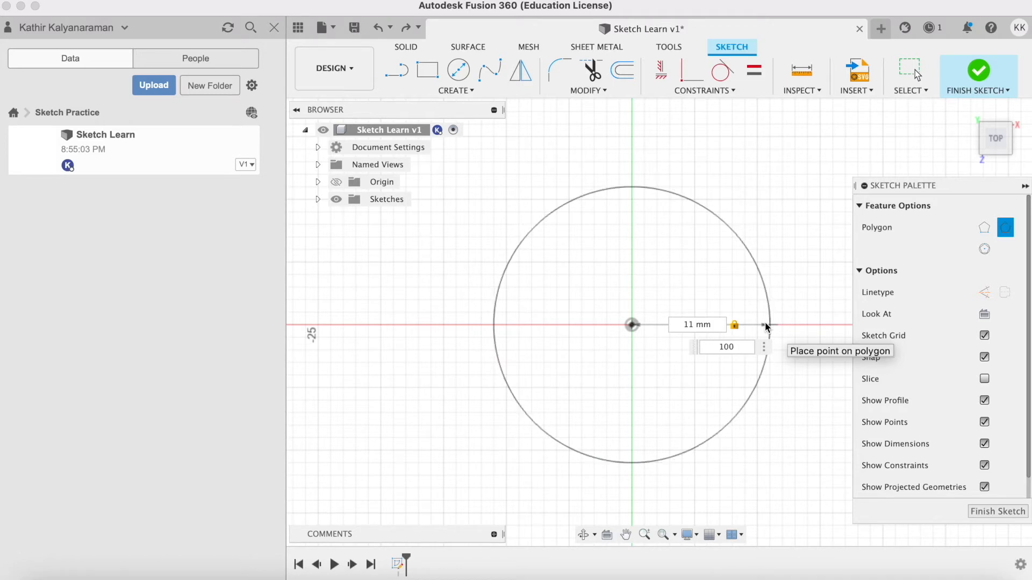
Inspect up close how the 100-sided polygon follows its inner circle, and abandon the polygon.
scroll(730, 229, "down", 4)
scroll(734, 221, "up", 3)
scroll(726, 214, "up", 5)
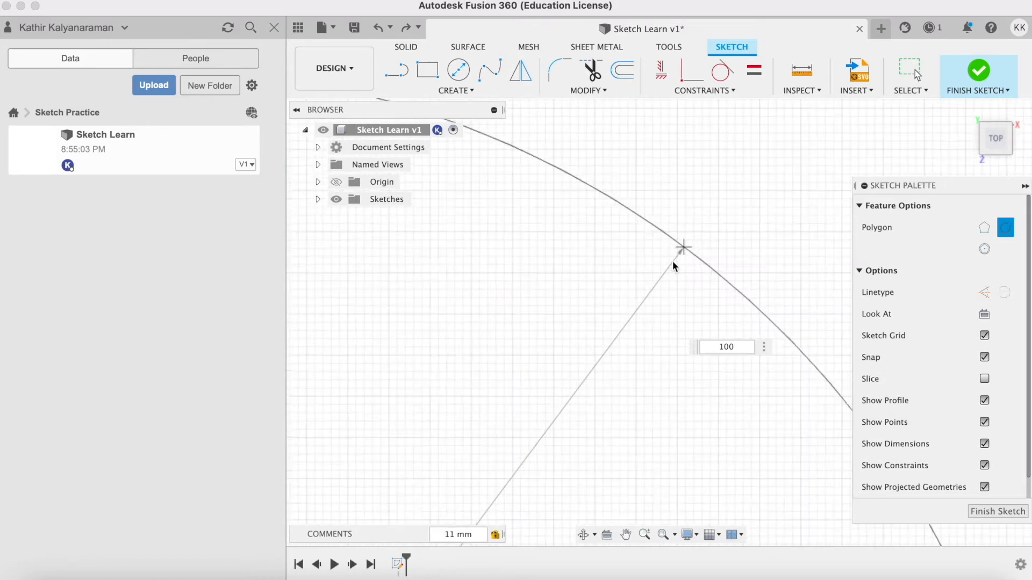
left_click(694, 222)
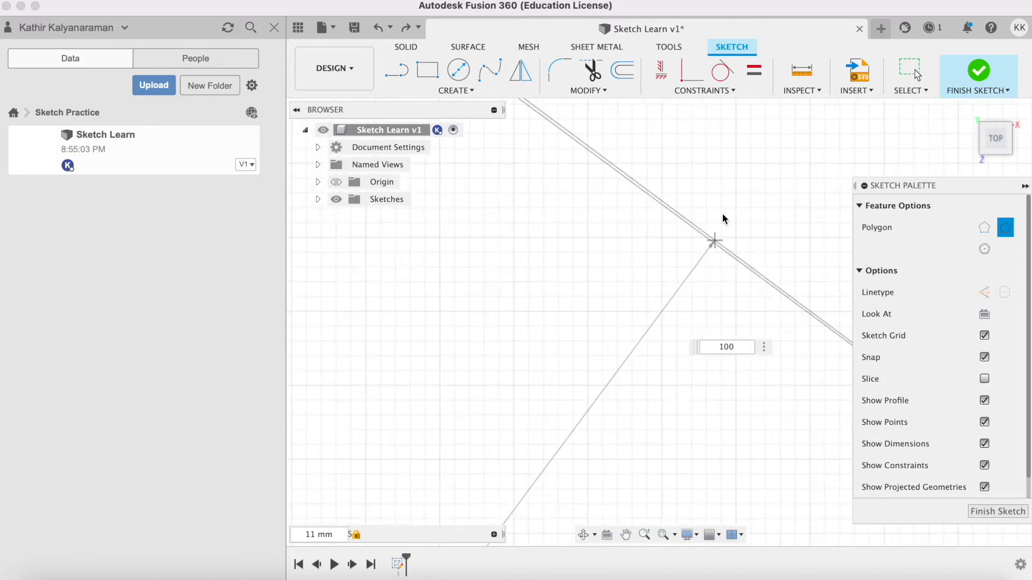
scroll(680, 236, "up", 3)
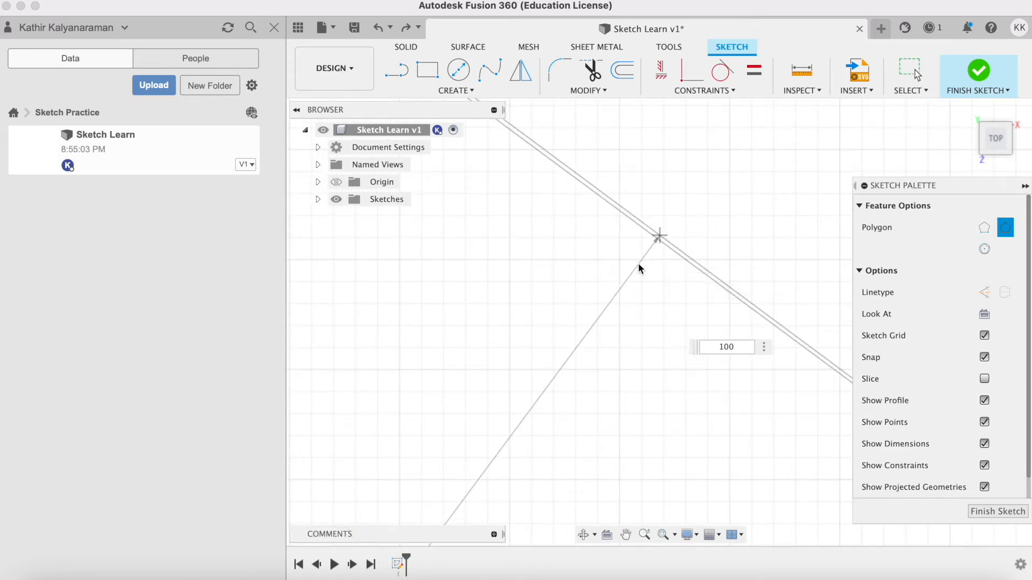
key("Escape")
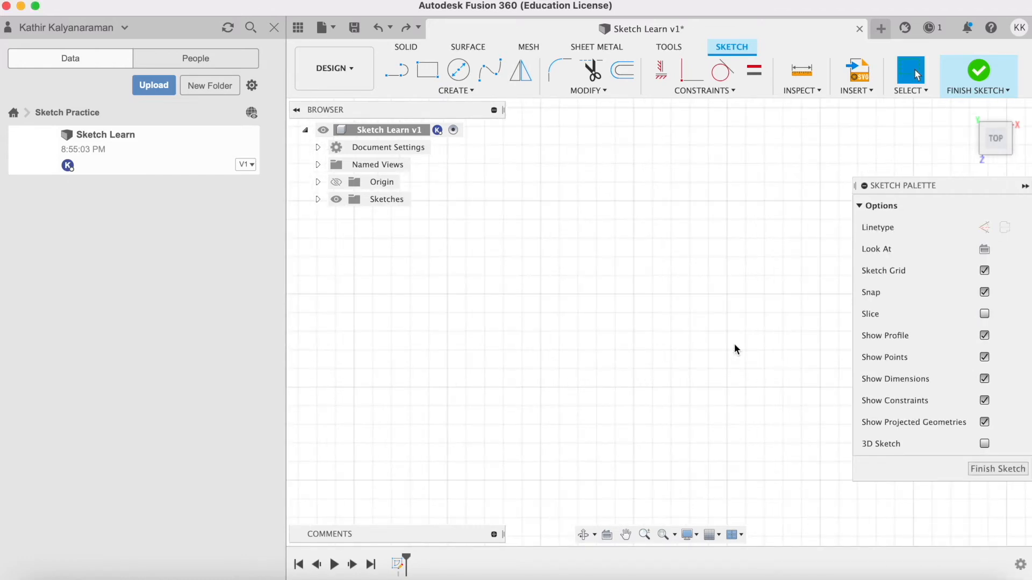
Centre an inscribed polygon on the origin and stretch its preview up and to the right to about 15.3 mm.
scroll(702, 329, "up", 3)
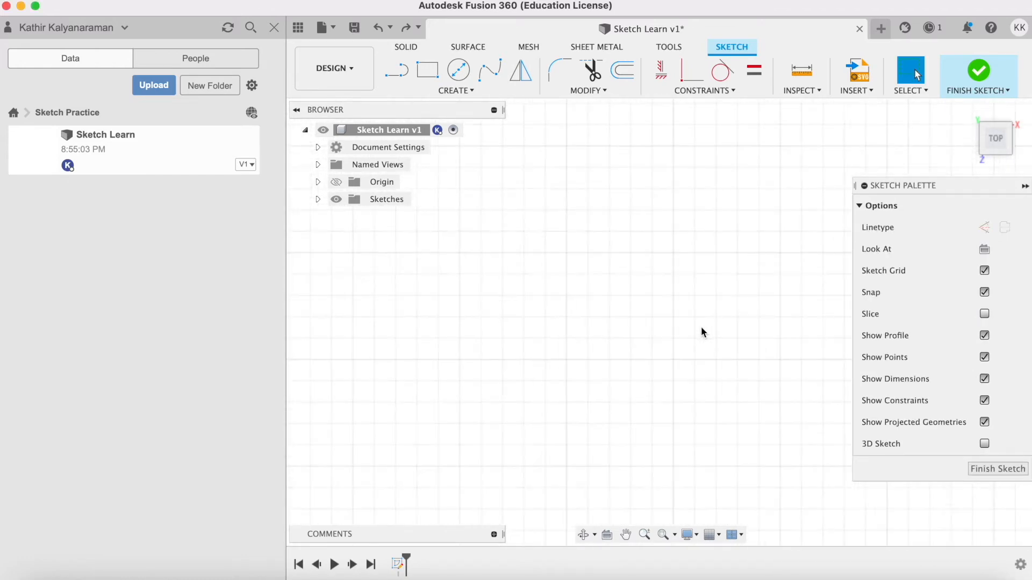
scroll(668, 343, "down", 3)
middle_click_drag(661, 338, 675, 185)
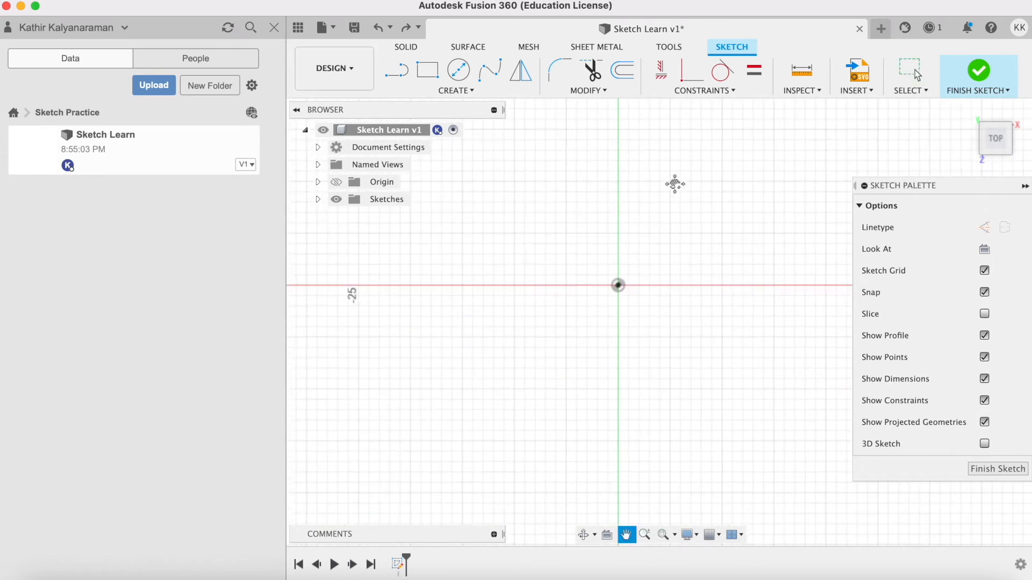
left_click(454, 90)
mouse_move(472, 167)
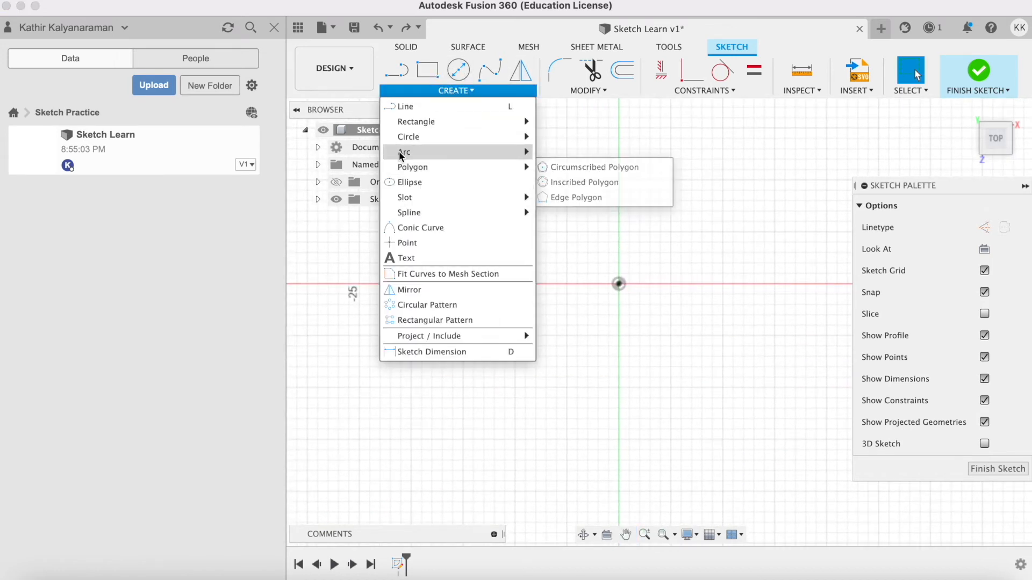
left_click(559, 182)
left_click(616, 285)
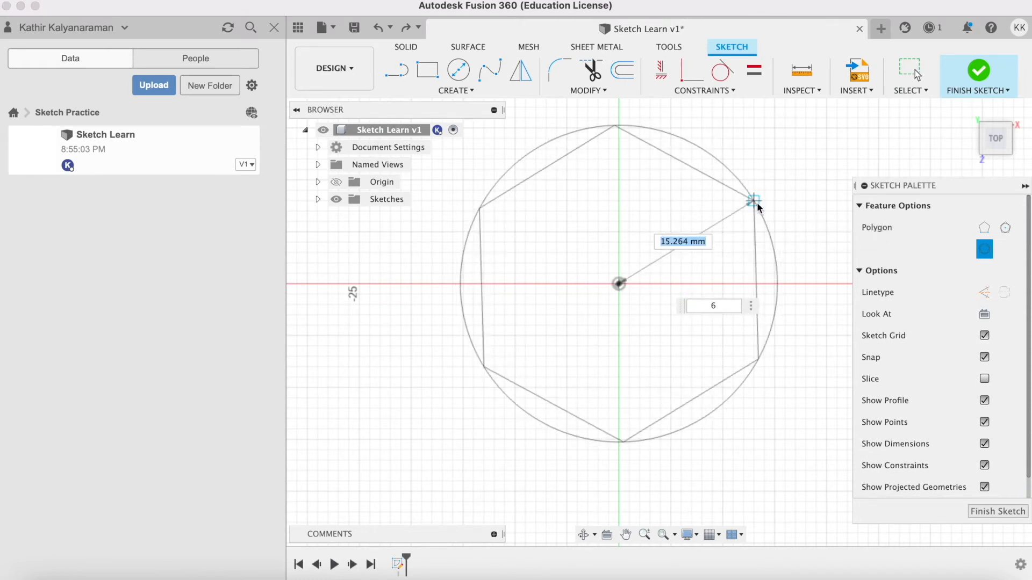
scroll(761, 211, "down", 5)
scroll(756, 211, "up", 4)
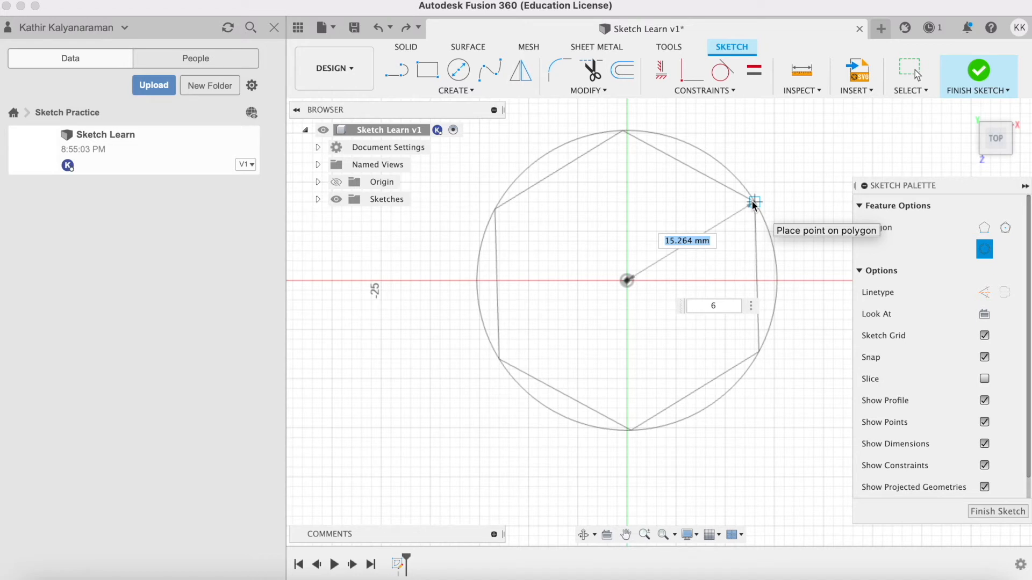
Create the inscribed polygon with a 15 mm radius and 5 sides, and undo it.
type("15")
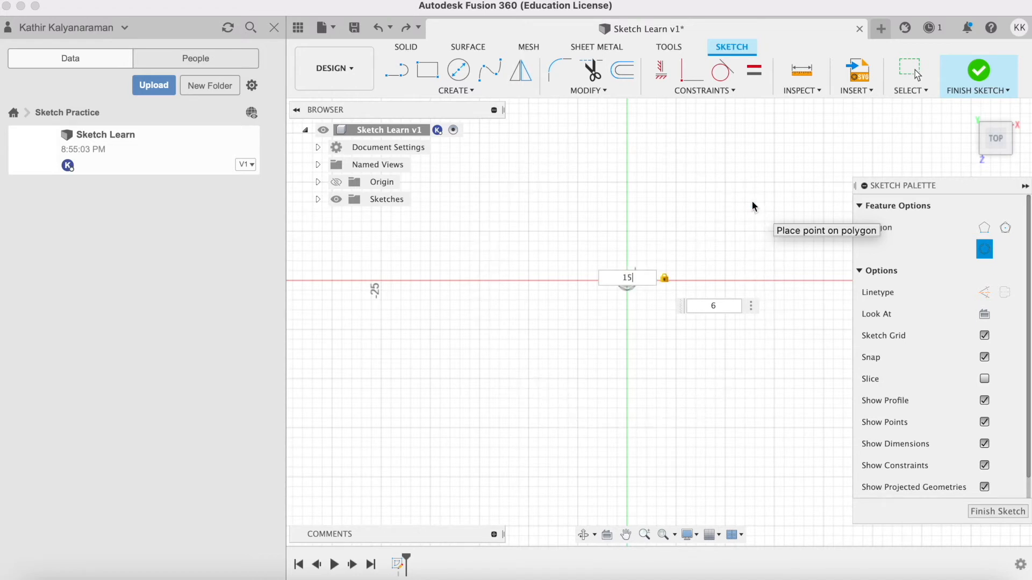
key("Tab")
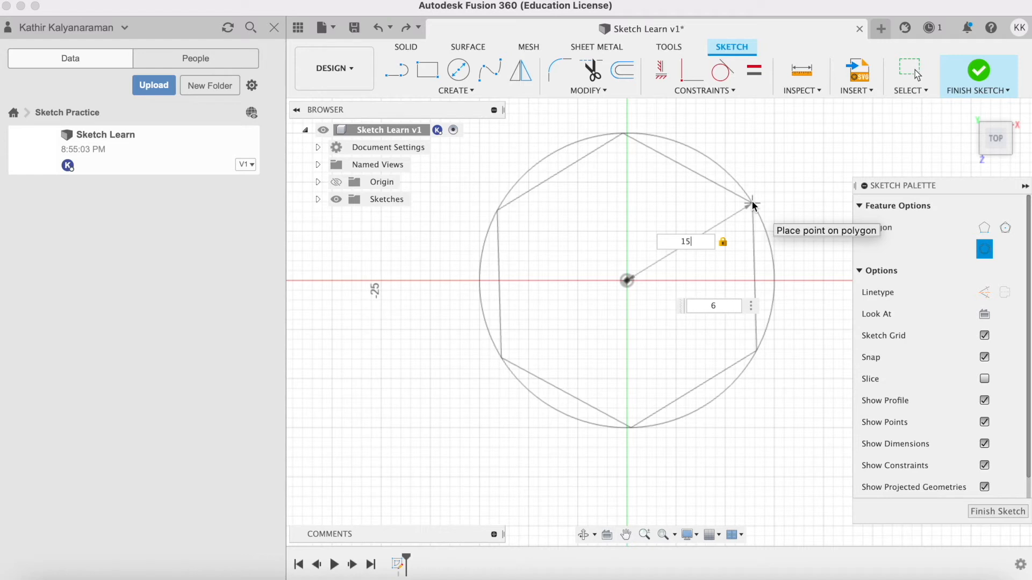
key("Tab")
type("5")
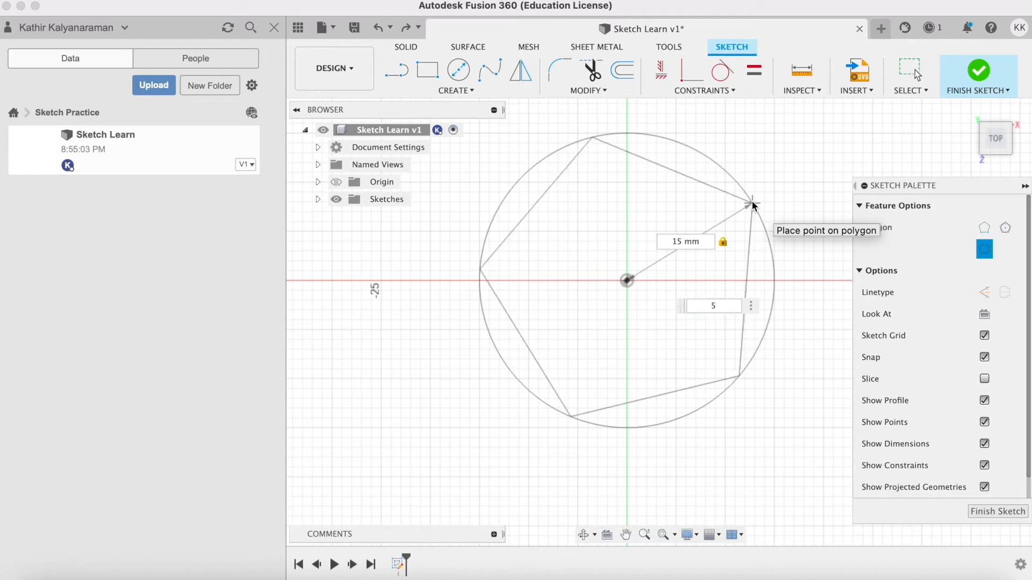
key("Return")
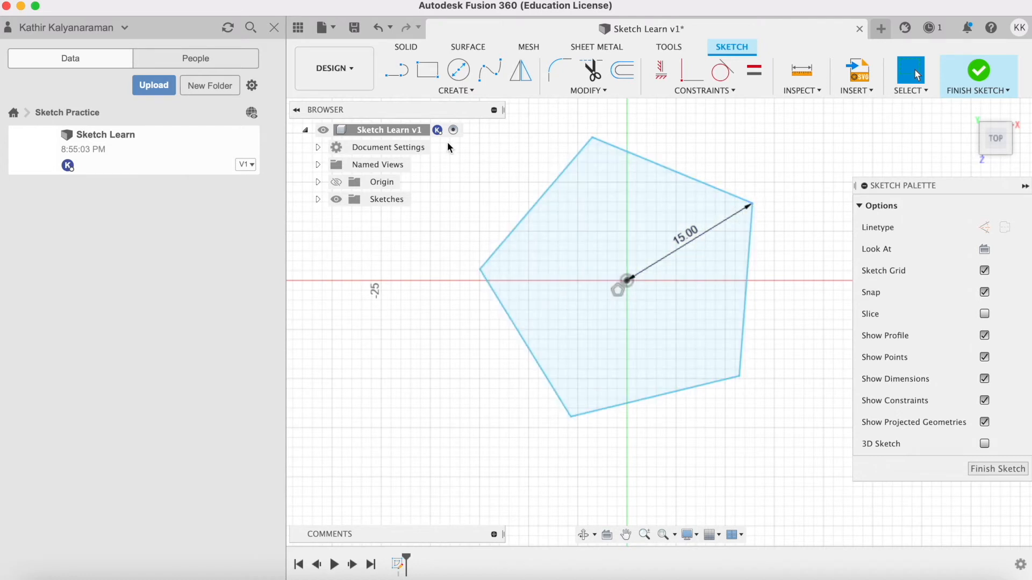
key("super+z")
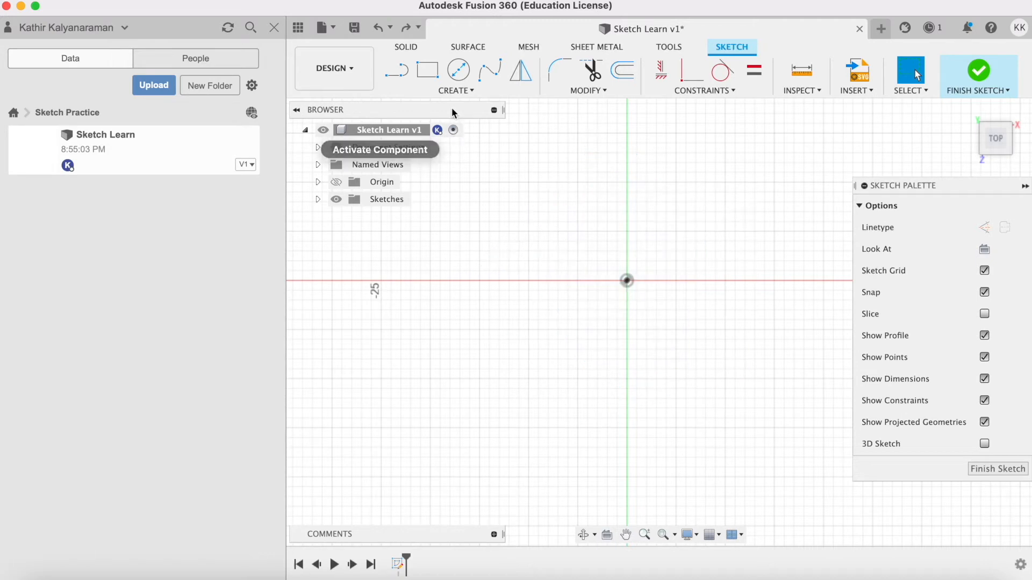
Start an ellipse centred on the origin with a horizontal axis about 30 mm long, and try 30 mm for its vertical axis.
left_click(449, 93)
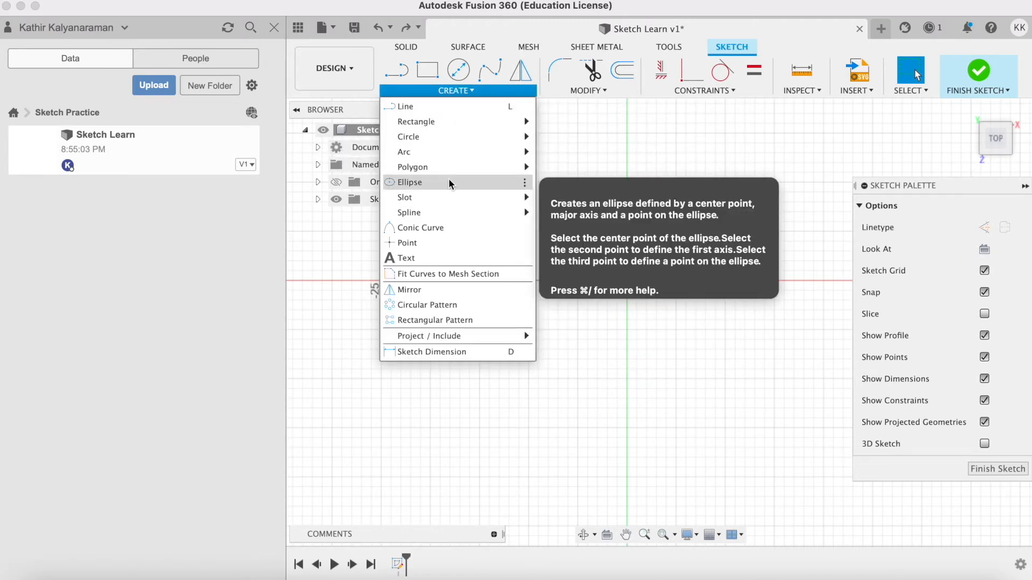
left_click(448, 182)
left_click(626, 280)
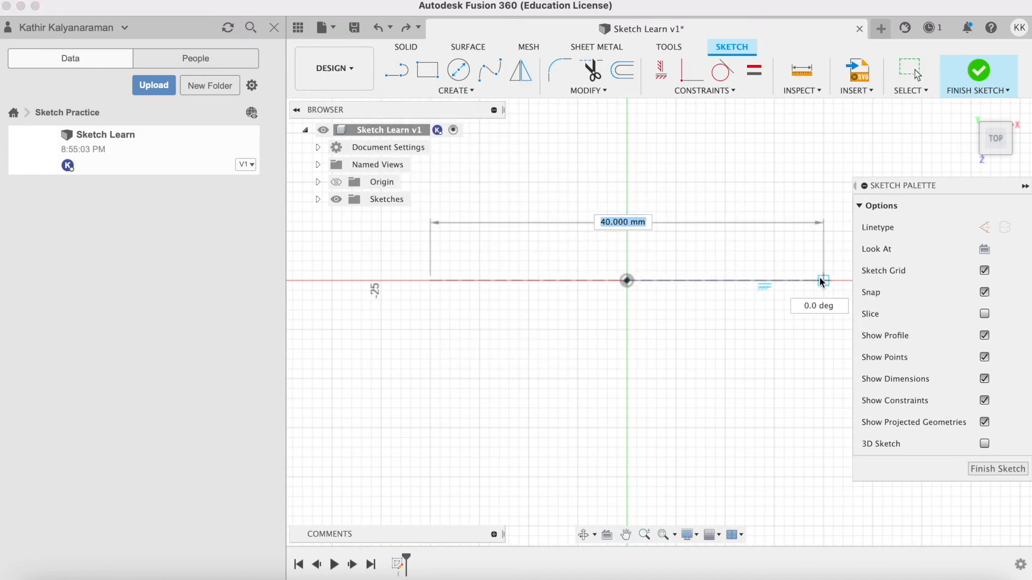
left_click(774, 281)
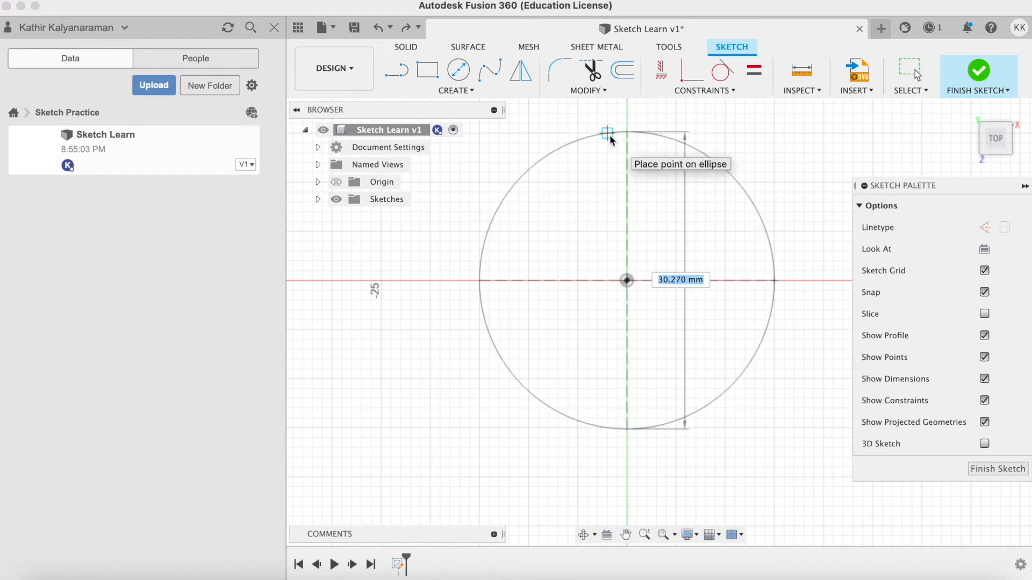
type("30")
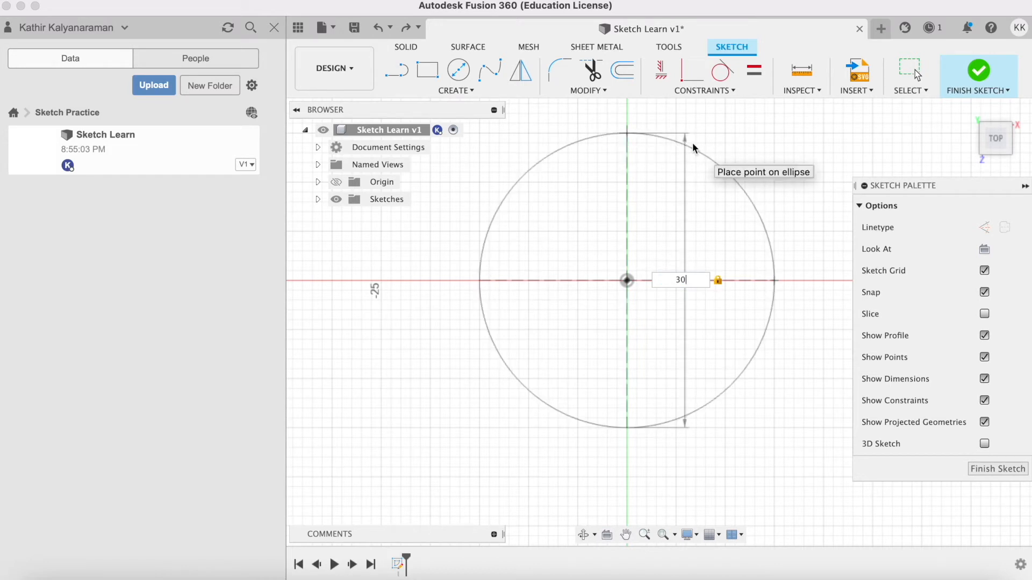
Create the ellipse with a 13 mm vertical axis, and undo it.
key("BackSpace")
key("BackSpace")
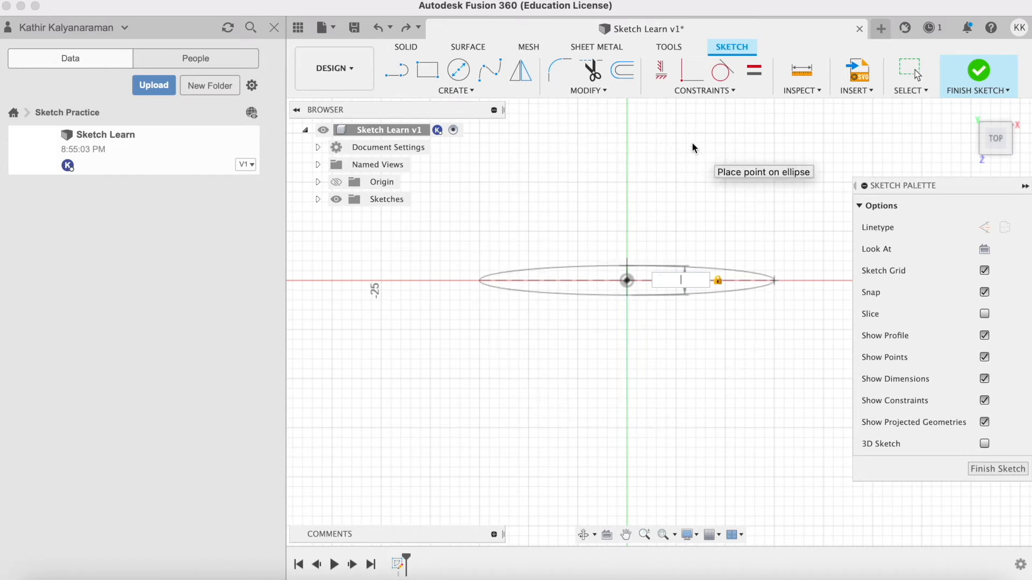
type("13")
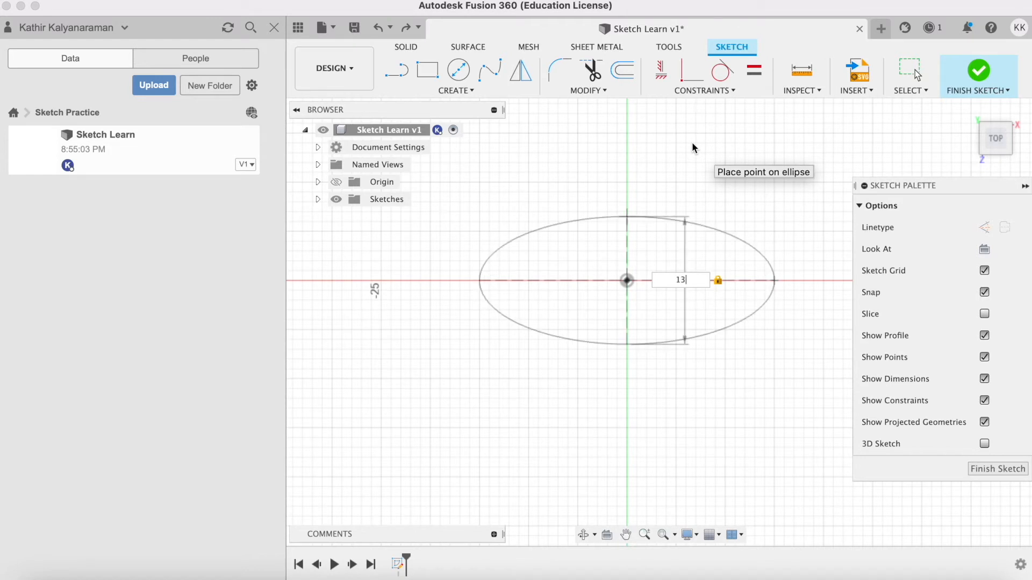
key("Return")
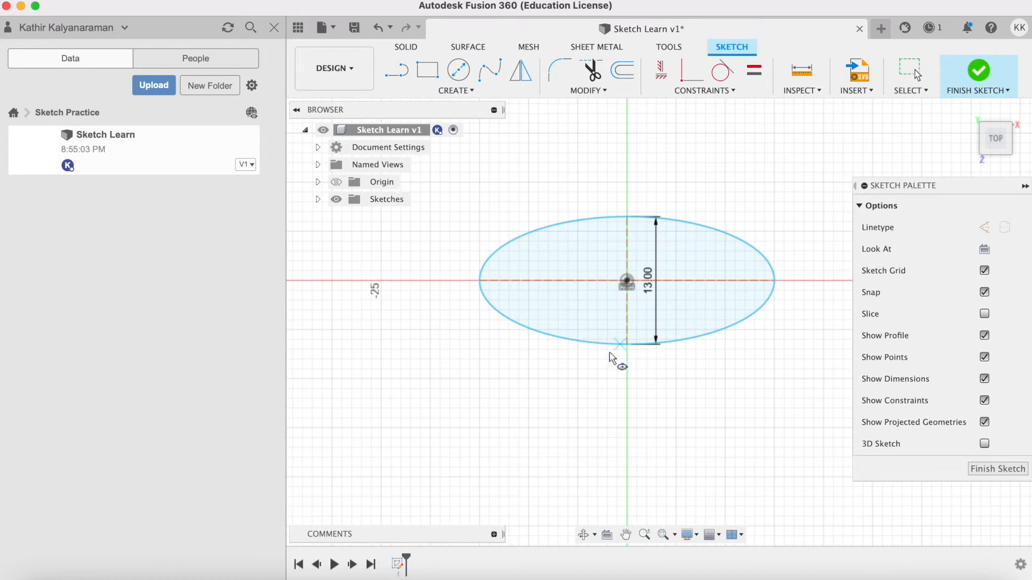
key("Escape")
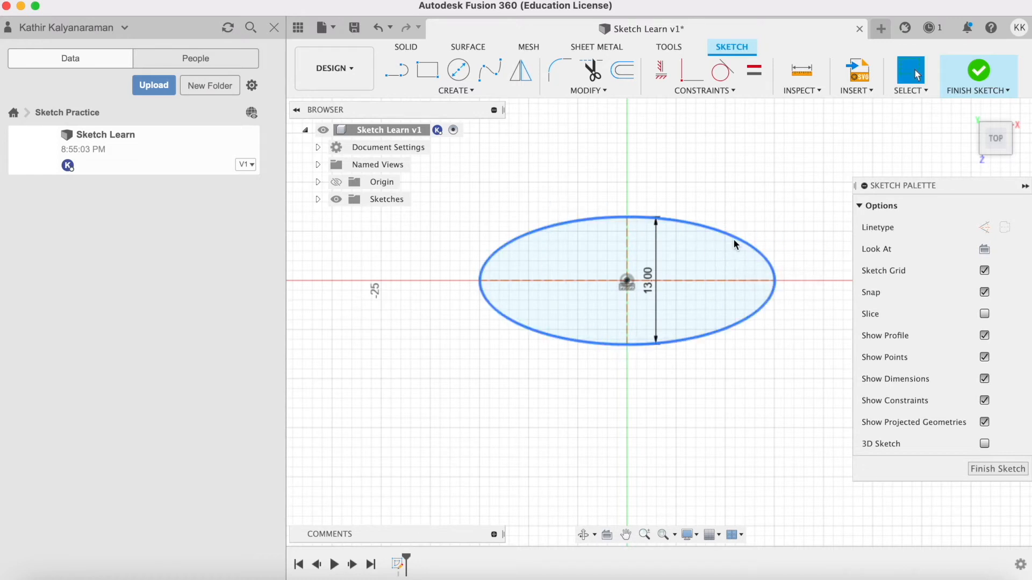
key("super+z")
Start a center to center slot at the origin, with its second centre 10 mm away horizontally in the negative X direction.
left_click(436, 89)
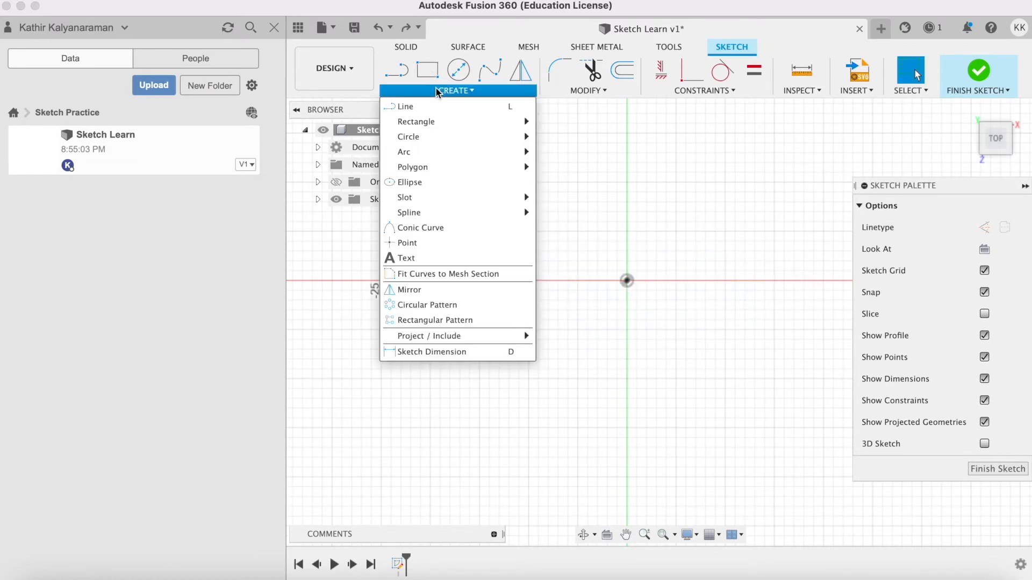
mouse_move(461, 196)
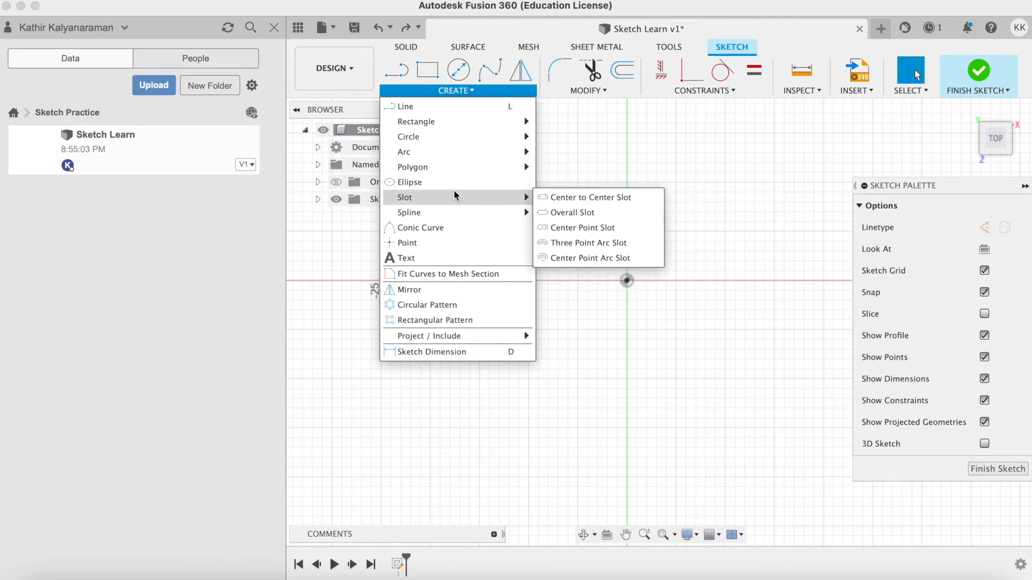
mouse_move(399, 120)
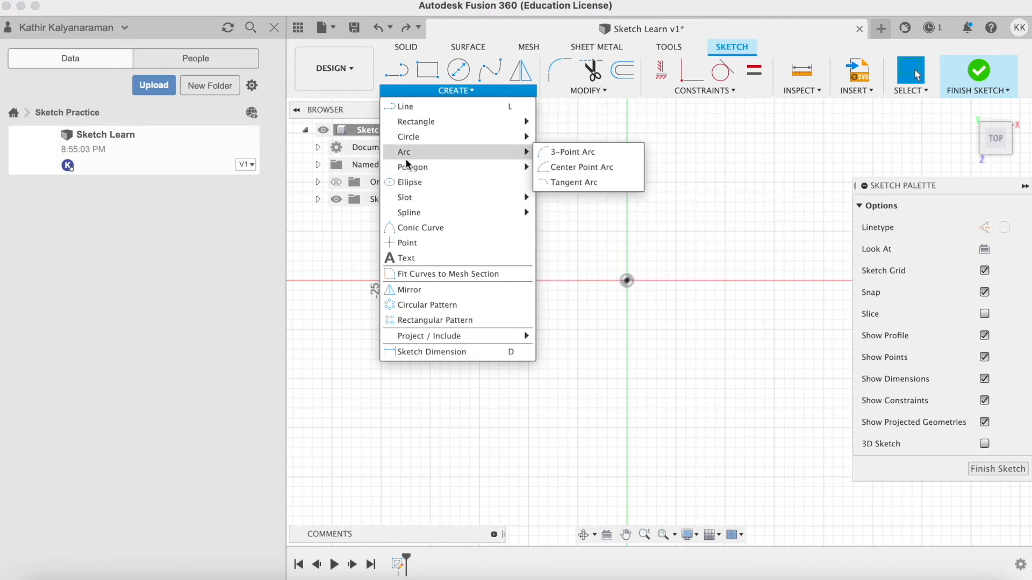
mouse_move(401, 198)
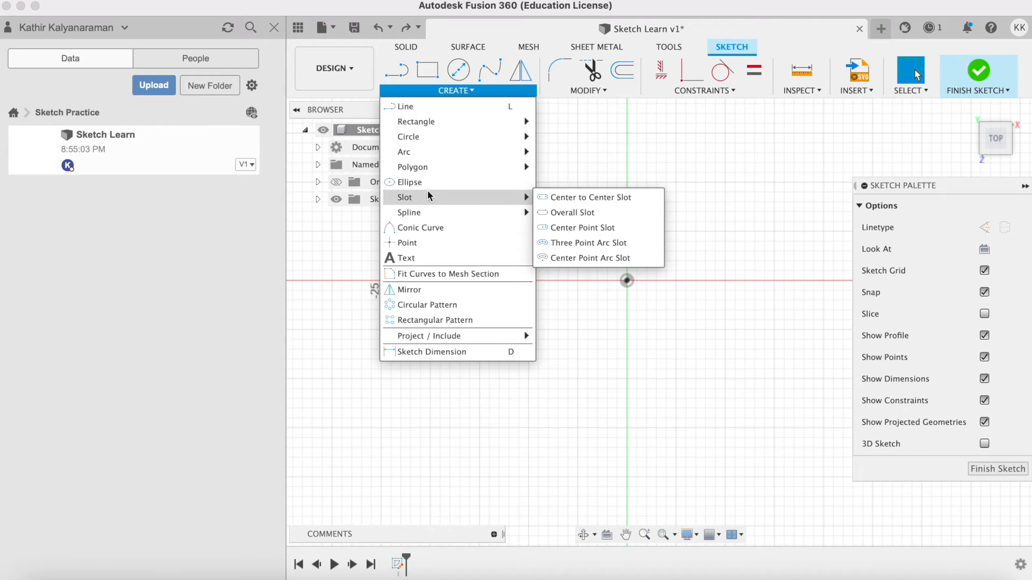
left_click(585, 198)
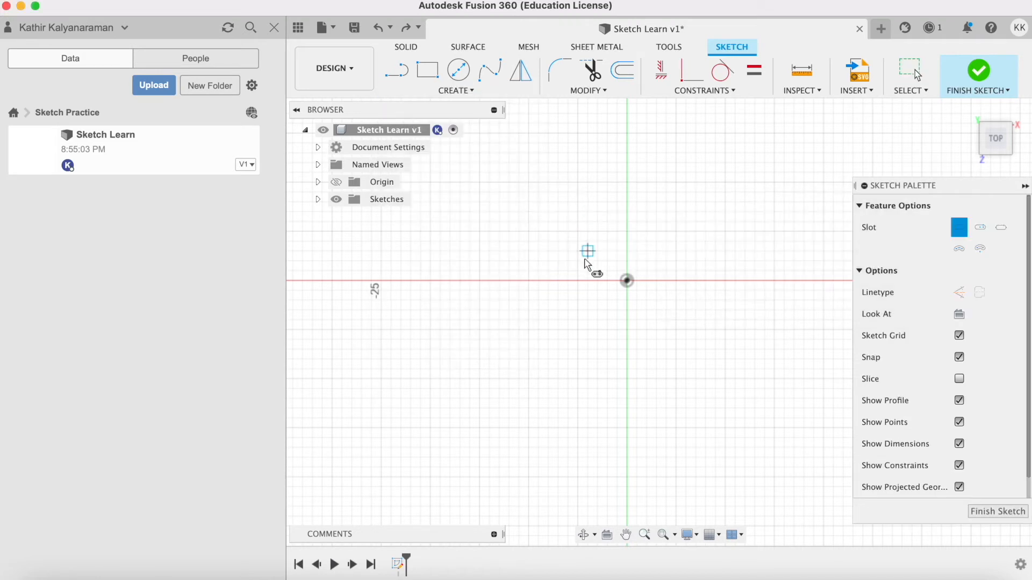
left_click(626, 280)
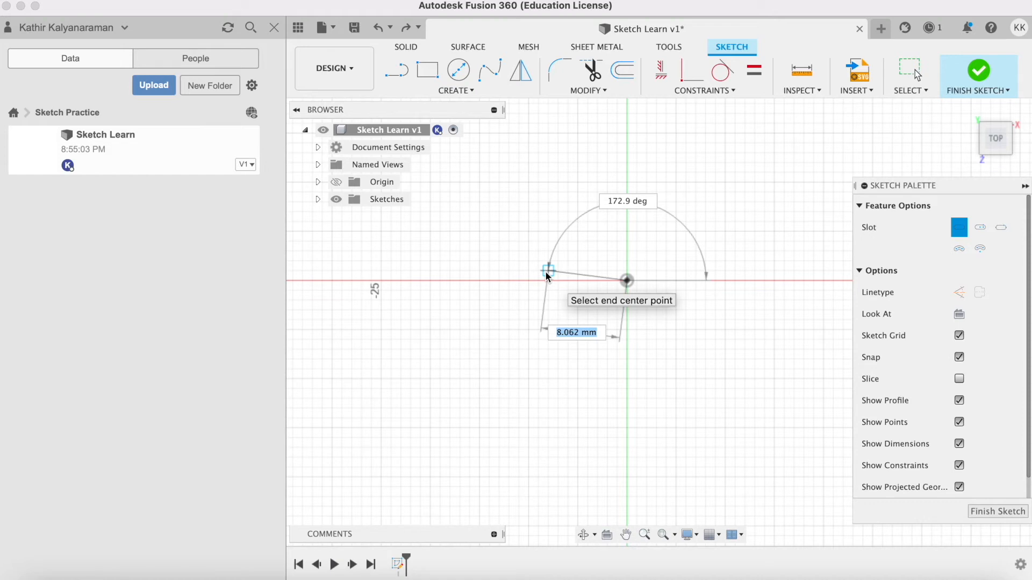
type("10")
key("Tab")
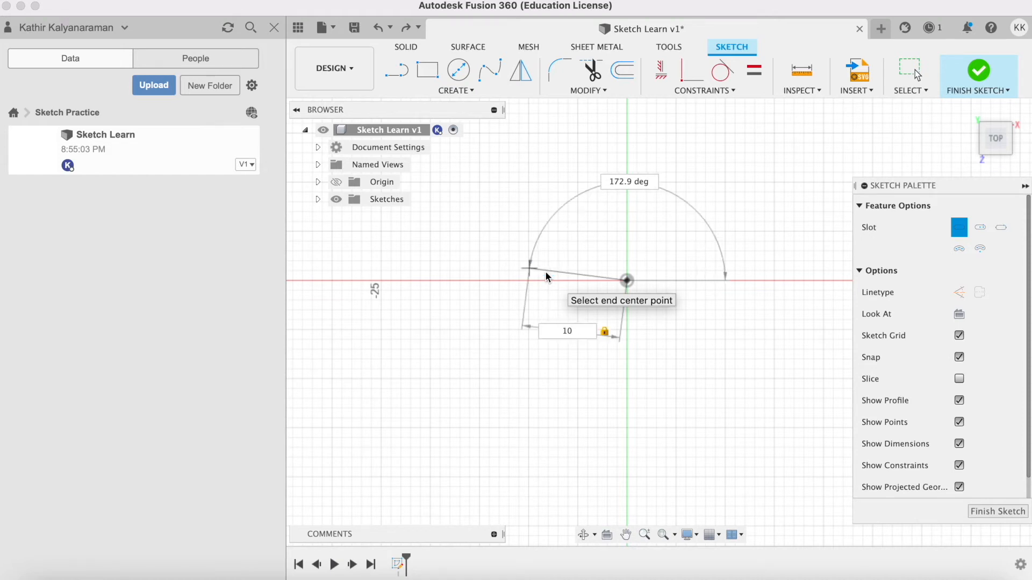
left_click(538, 280)
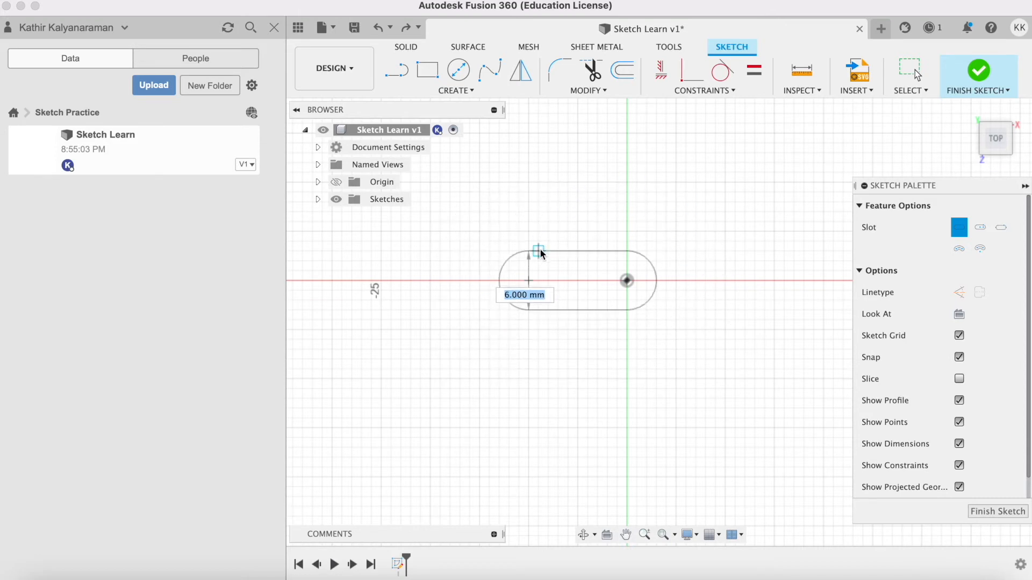
Create the slot with a 2 mm width, and undo it.
middle_click_drag(559, 251, 568, 219)
scroll(559, 222, "down", 2)
scroll(547, 226, "up", 7)
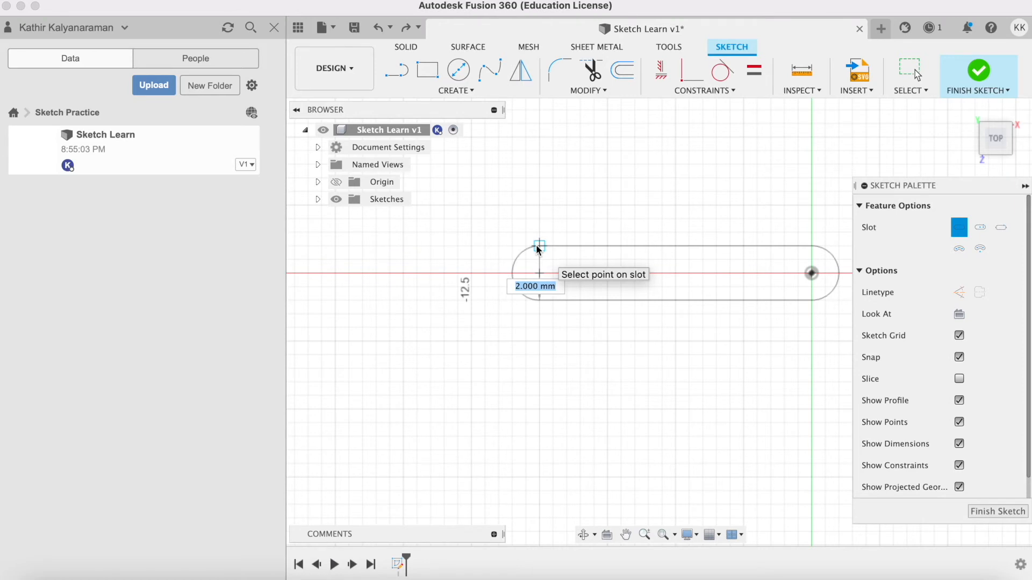
type("2")
key("Return")
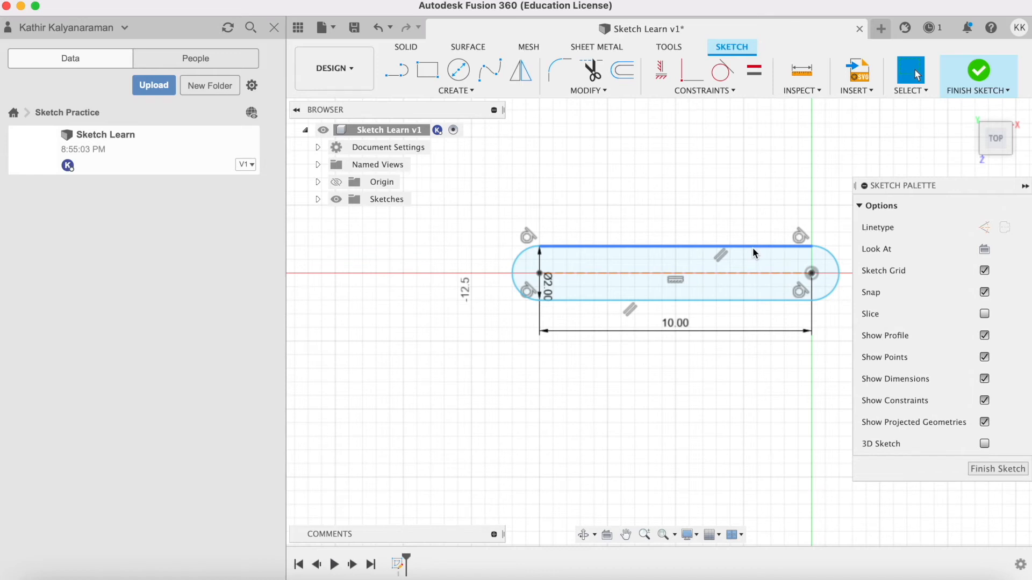
key("super+z")
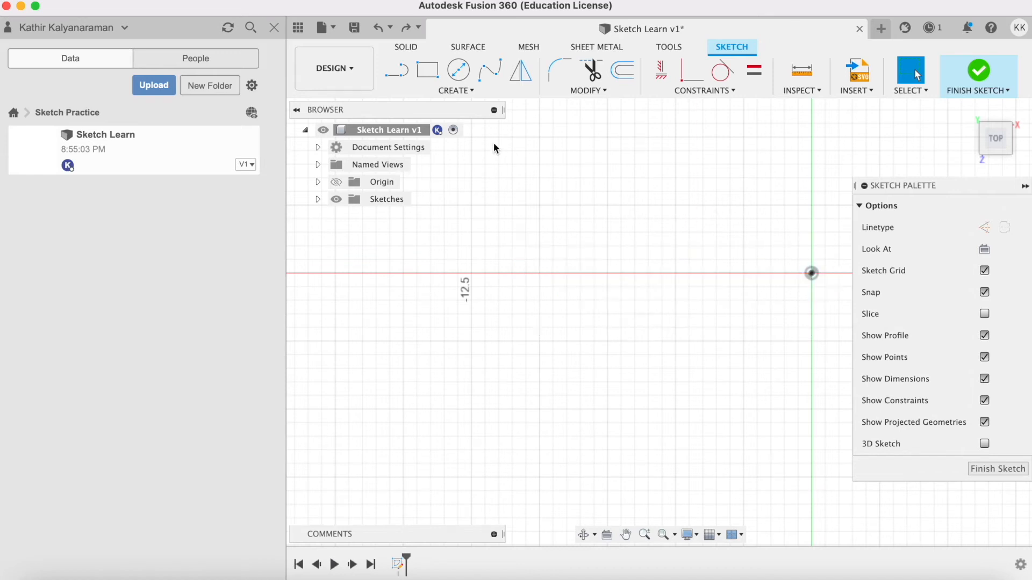
Start a control point spline at the origin and place freehand control points in a wide clockwise loop around it.
left_click(420, 90)
mouse_move(416, 213)
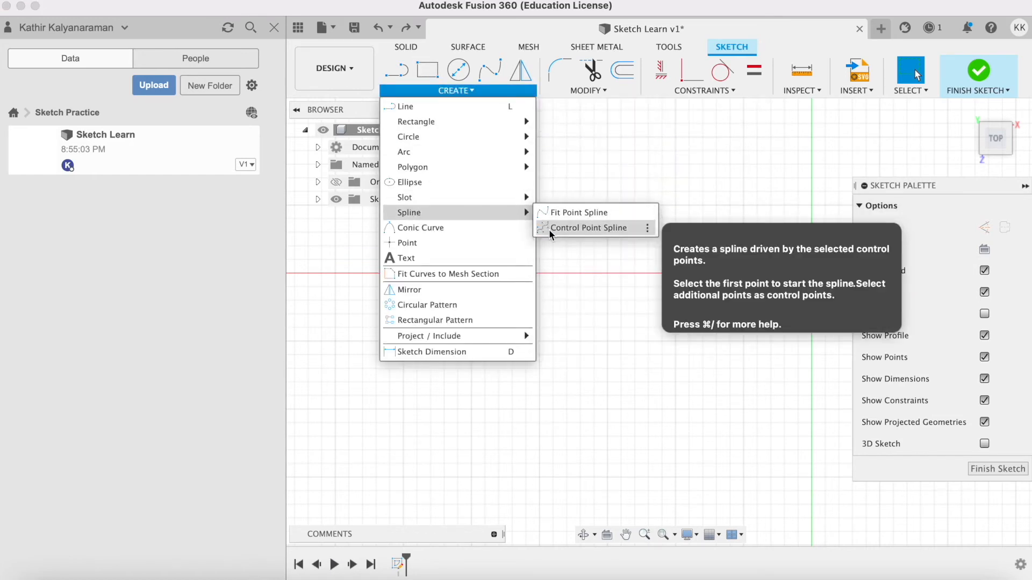
left_click(580, 227)
scroll(624, 299, "down", 6)
scroll(714, 280, "up", 2)
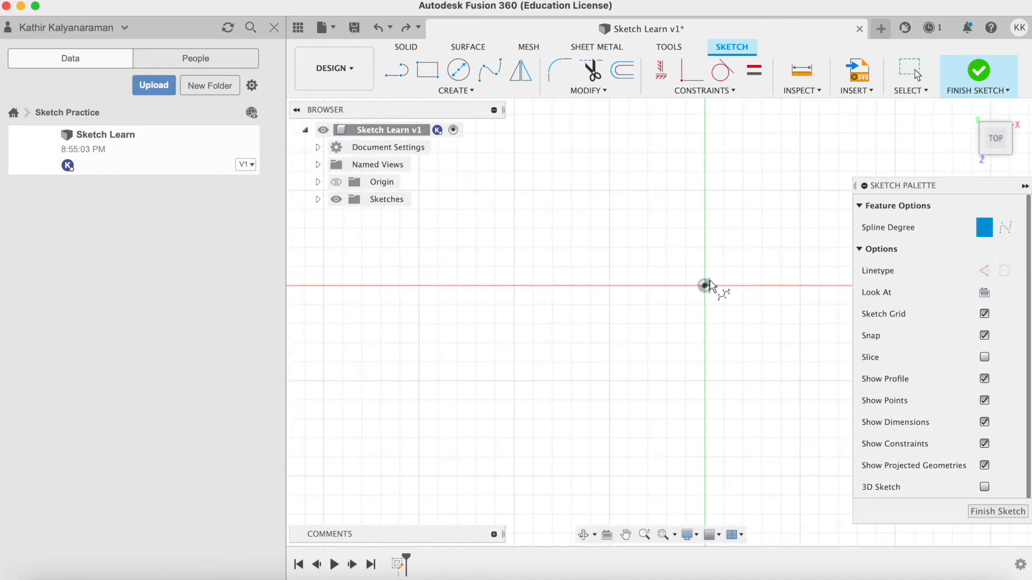
left_click(705, 285)
left_click(762, 191)
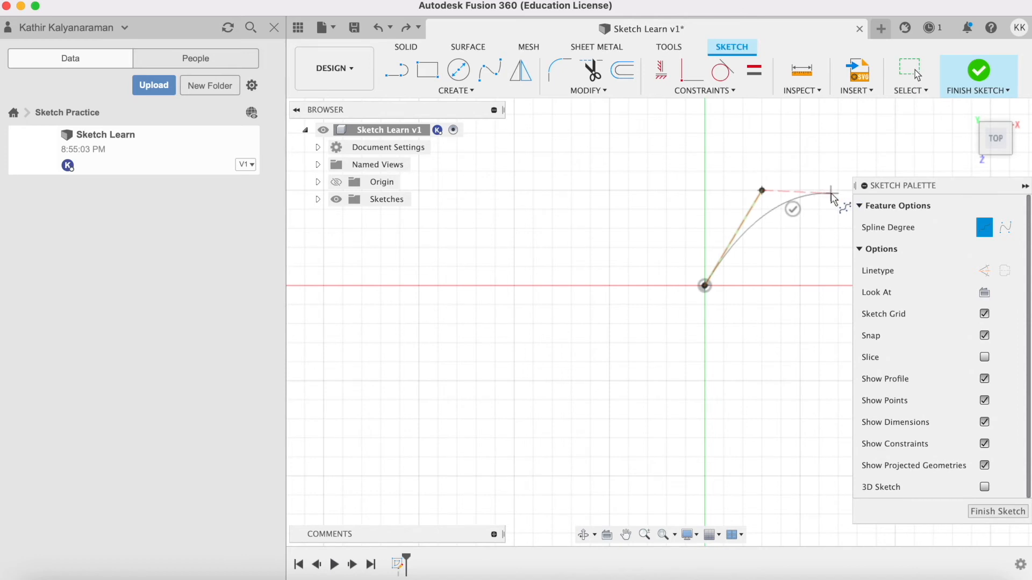
left_click(837, 190)
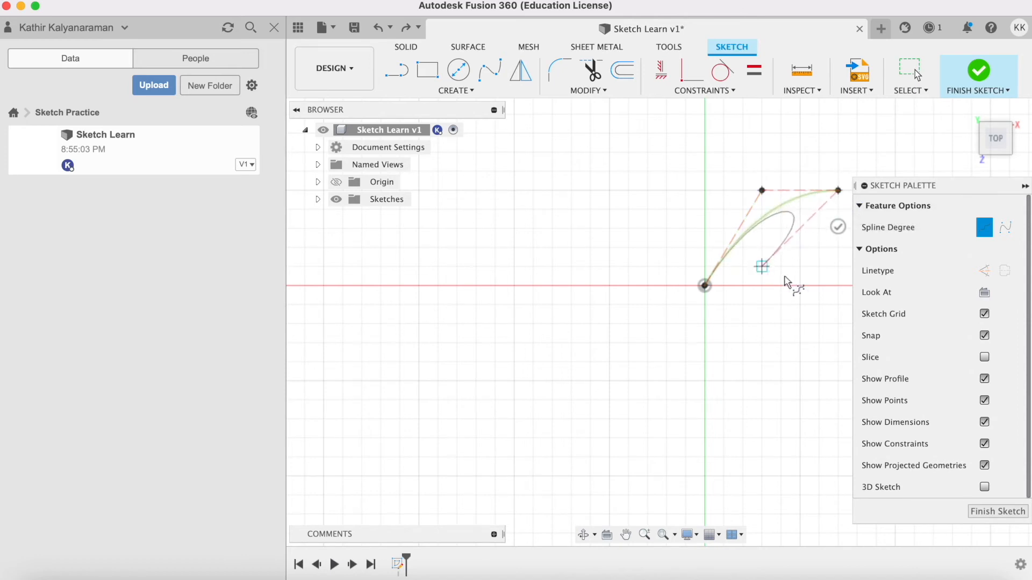
left_click(819, 401)
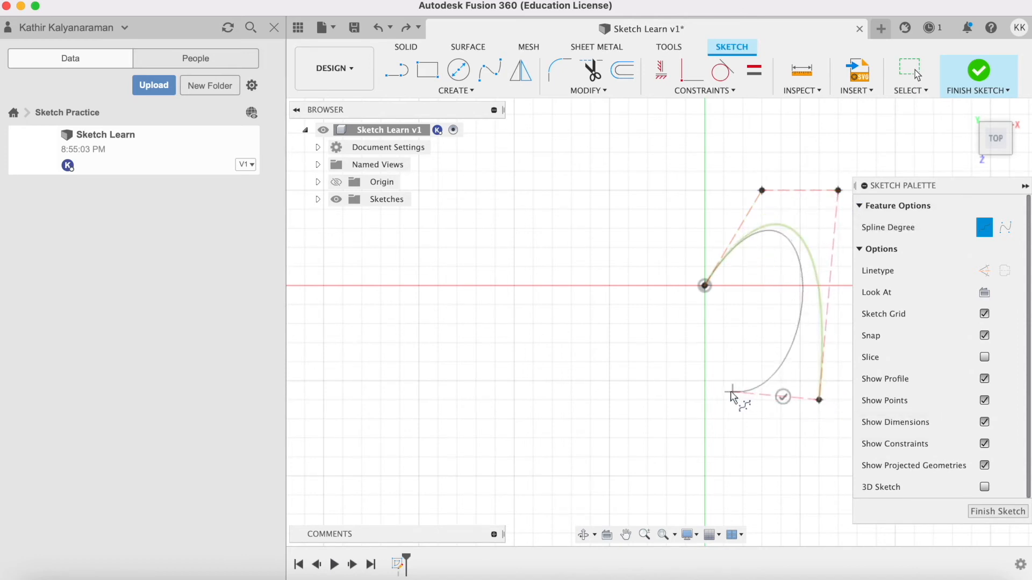
left_click(555, 388)
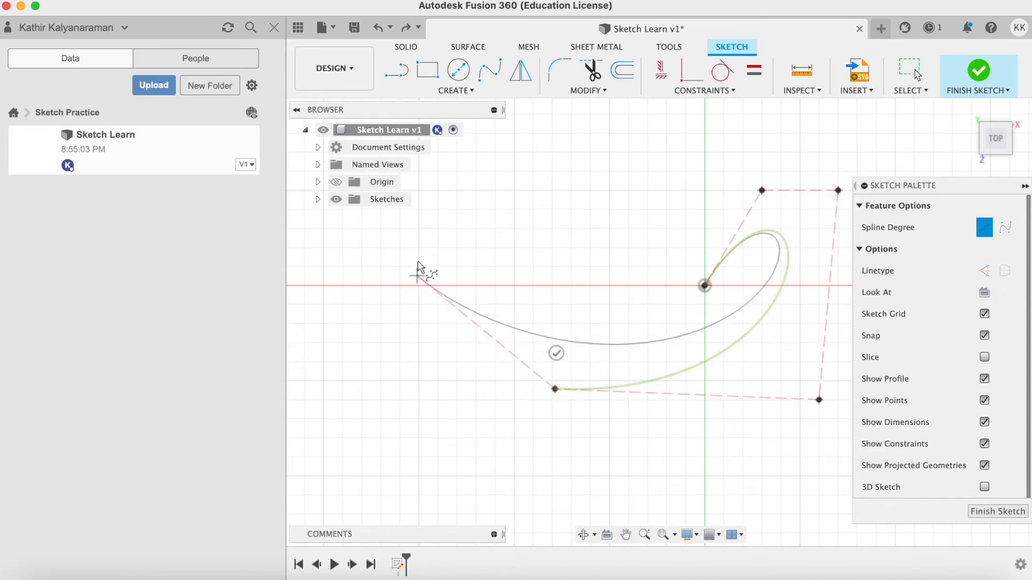
left_click(418, 247)
left_click(508, 145)
left_click(661, 128)
left_click(704, 183)
left_click(806, 148)
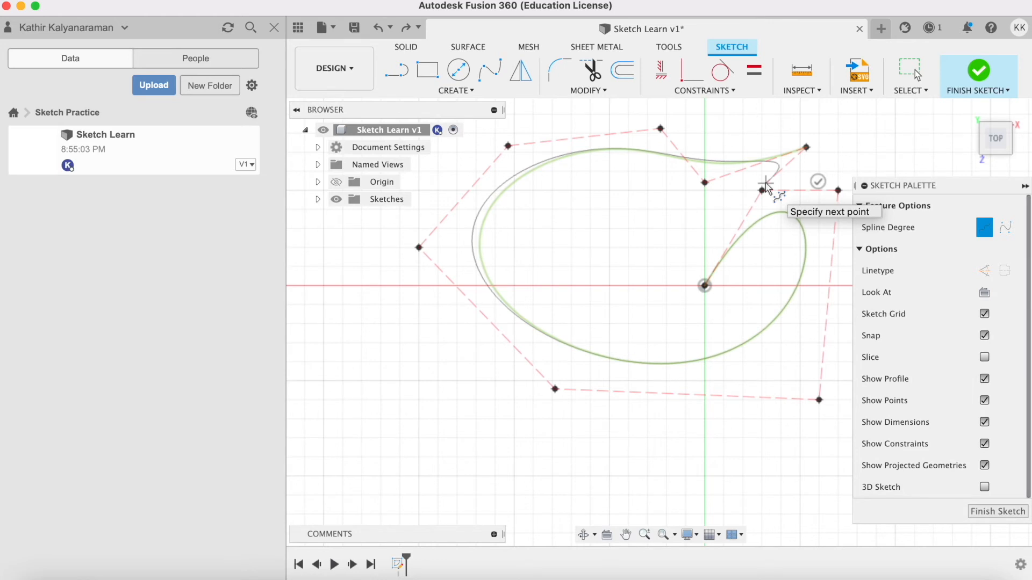
Continue the spline with freehand control points winding back and forth inside the loop, and discard the whole spline.
left_click(667, 228)
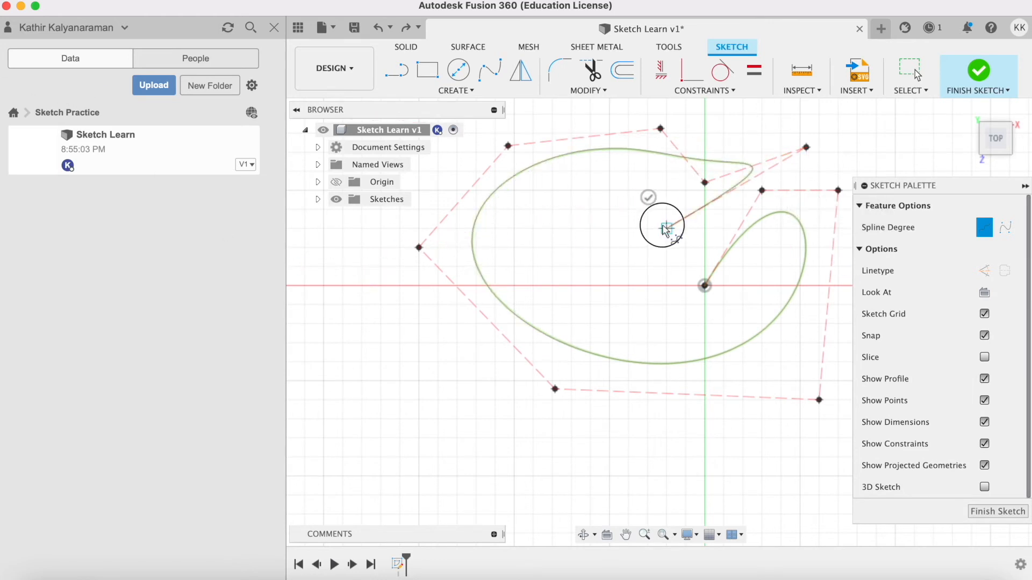
left_click(594, 296)
left_click(566, 201)
left_click(666, 189)
left_click(533, 171)
left_click(561, 297)
left_click(631, 312)
left_click(697, 250)
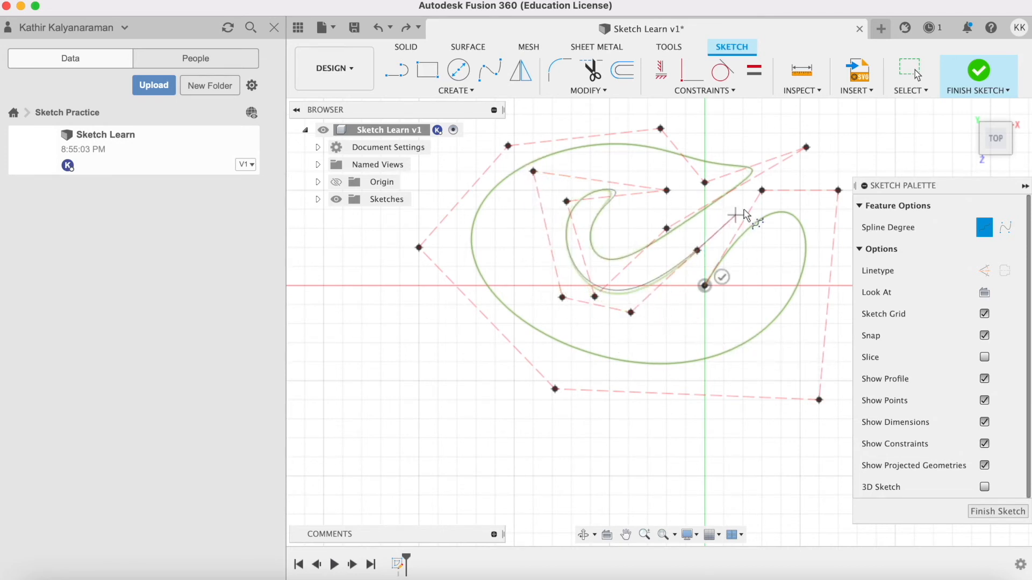
left_click(757, 198)
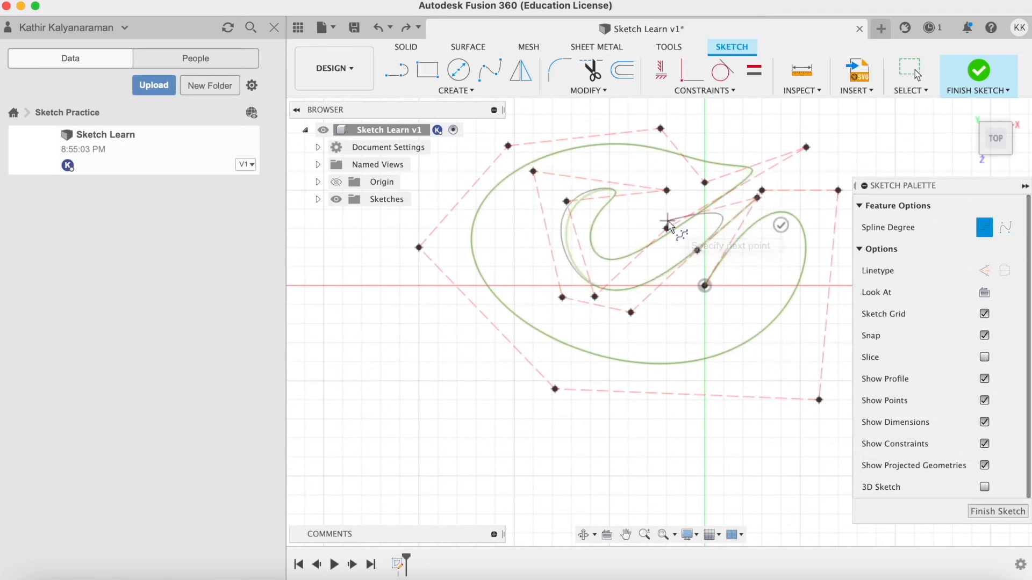
left_click(667, 228)
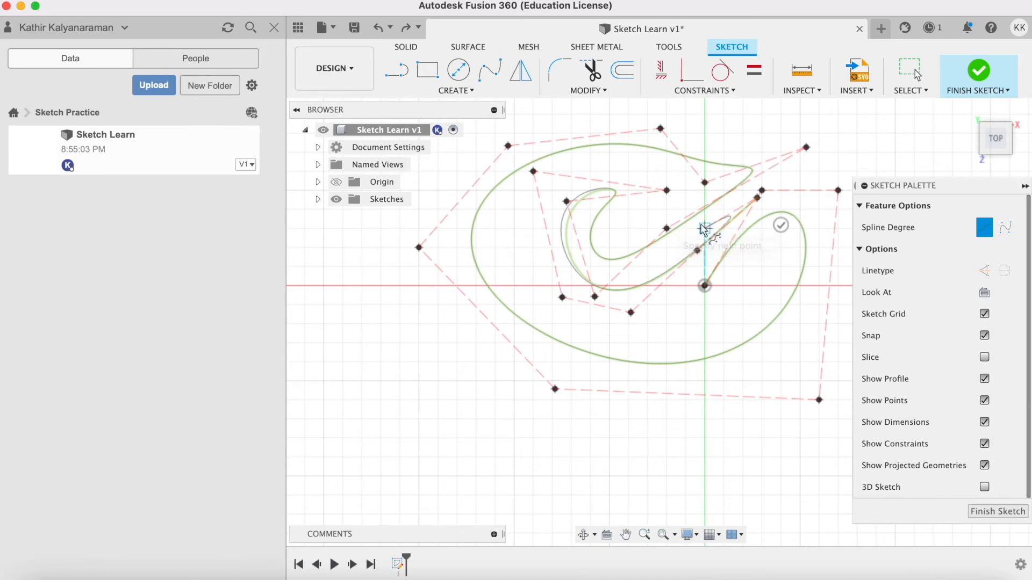
left_click(781, 225)
key("Escape")
key("super+z")
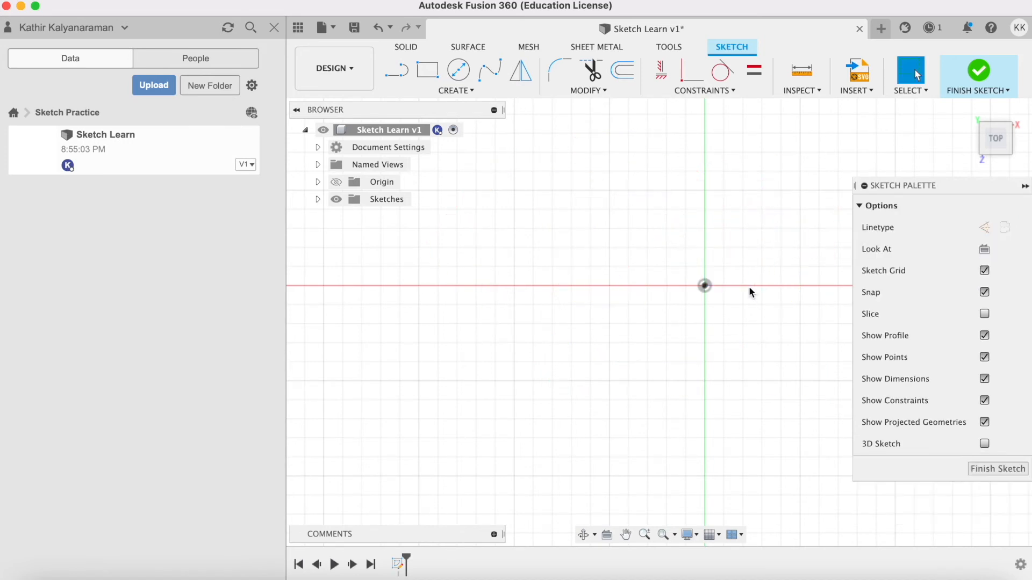
Sketch a conic curve from the origin to the negative X axis, adjust its rho to about 0.803, and discard it.
left_click(453, 92)
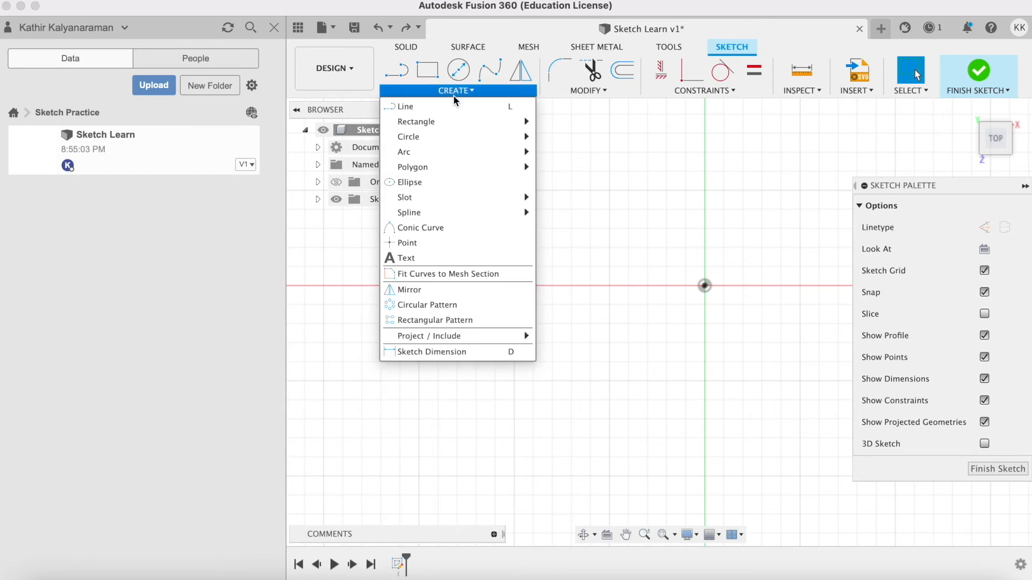
left_click(427, 227)
left_click(705, 285)
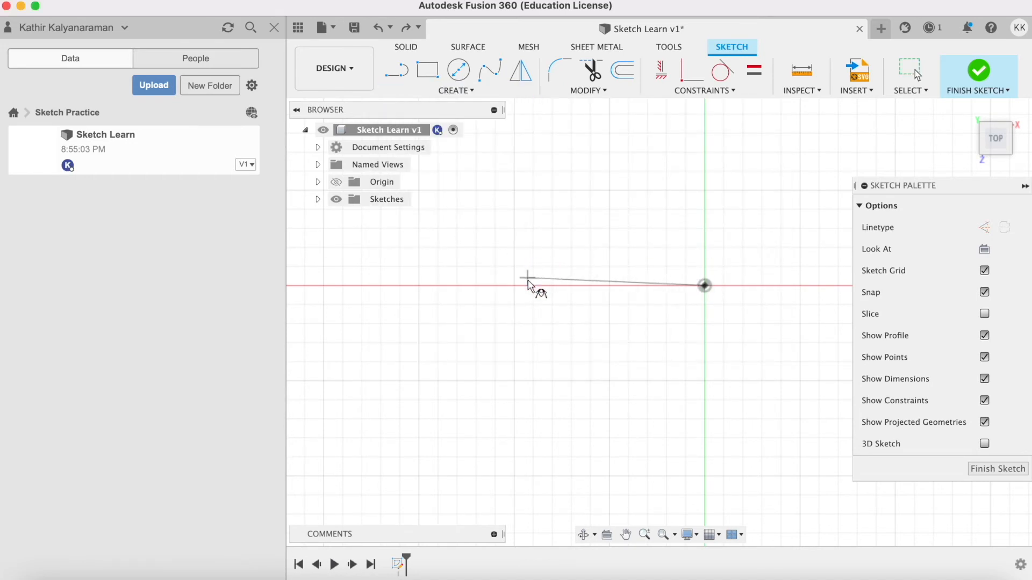
left_click(533, 286)
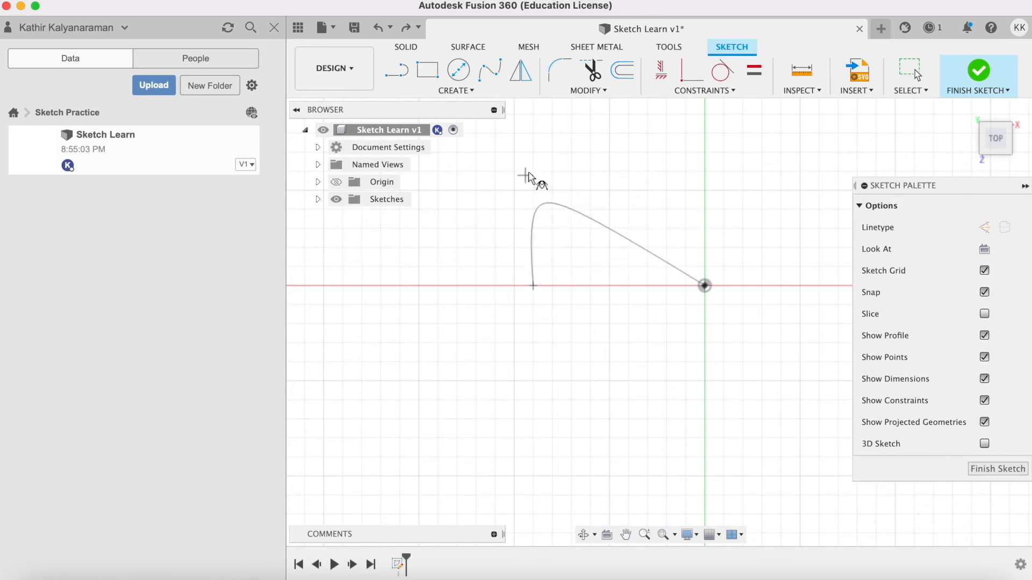
left_click(553, 192)
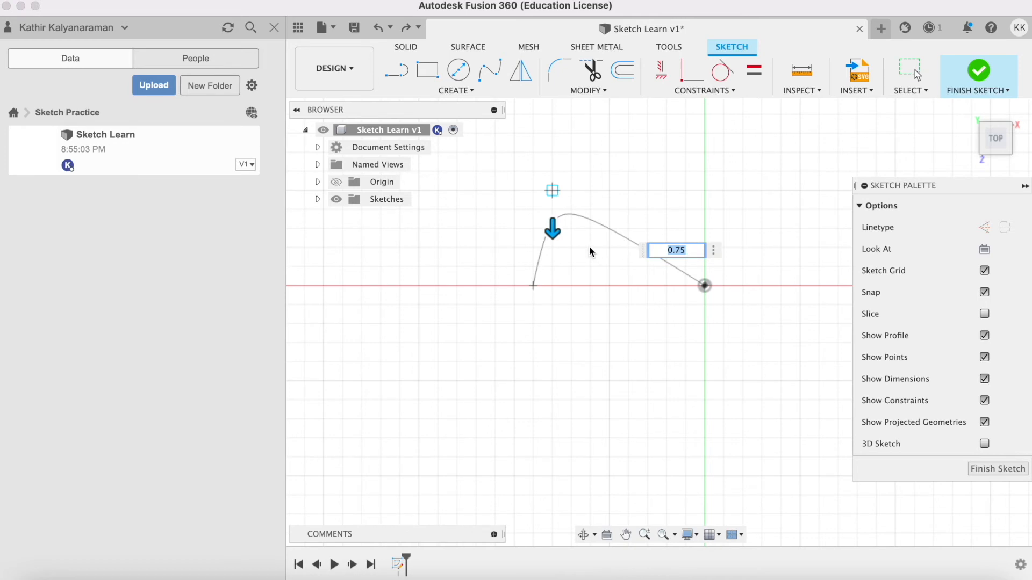
mouse_move(555, 231)
left_mouse_down()
mouse_move(548, 274)
mouse_move(547, 207)
mouse_move(553, 292)
mouse_move(553, 118)
mouse_move(547, 260)
mouse_move(548, 230)
left_mouse_up()
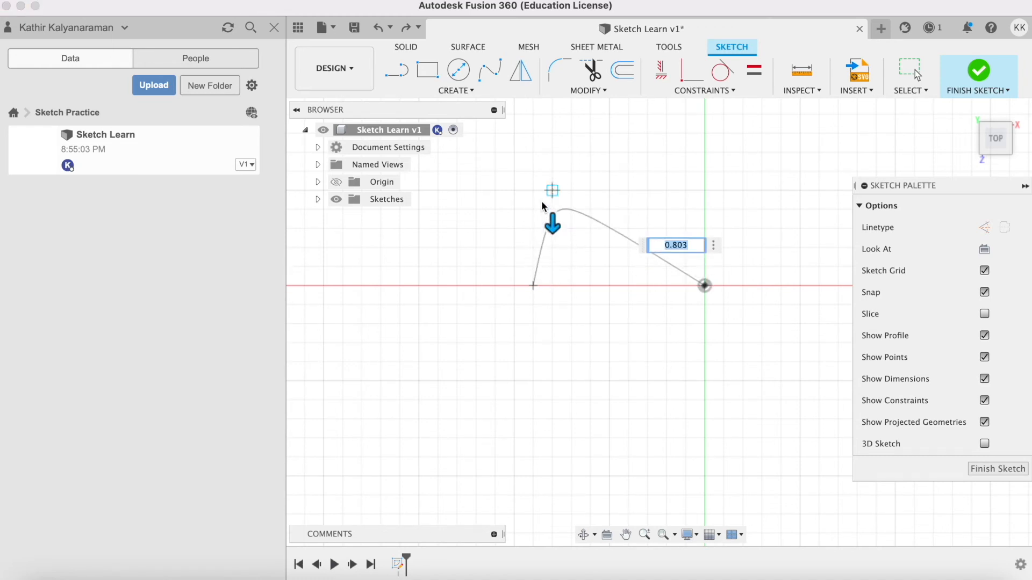
key("Escape")
Place five freehand sketch points scattered around the origin with the Point tool.
left_click(455, 90)
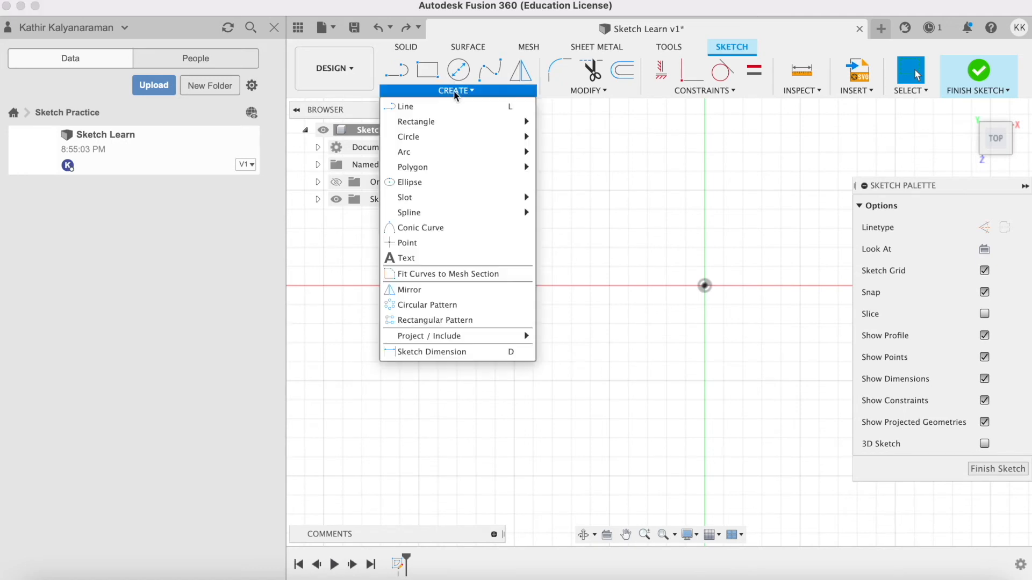
mouse_move(434, 212)
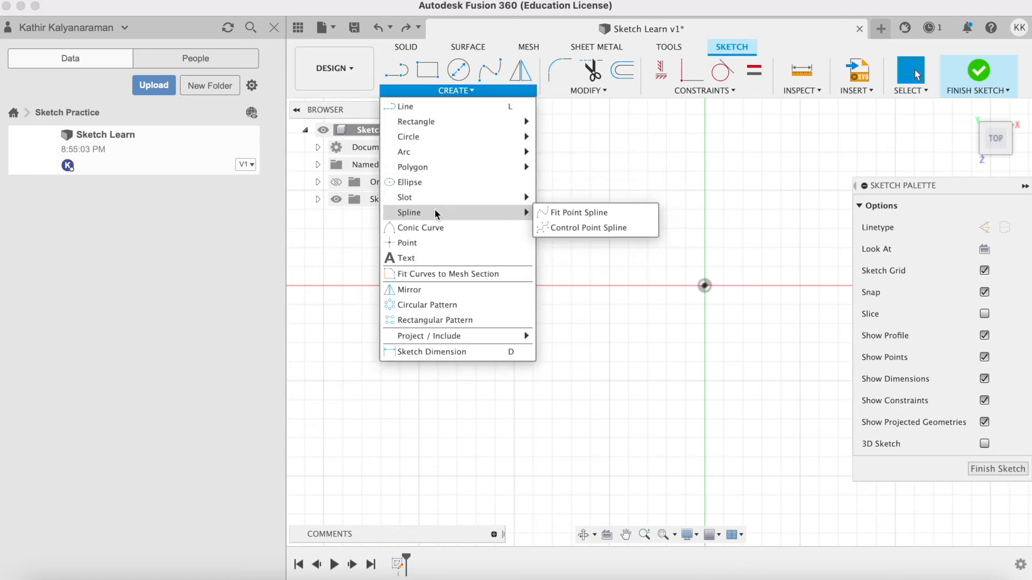
left_click(425, 243)
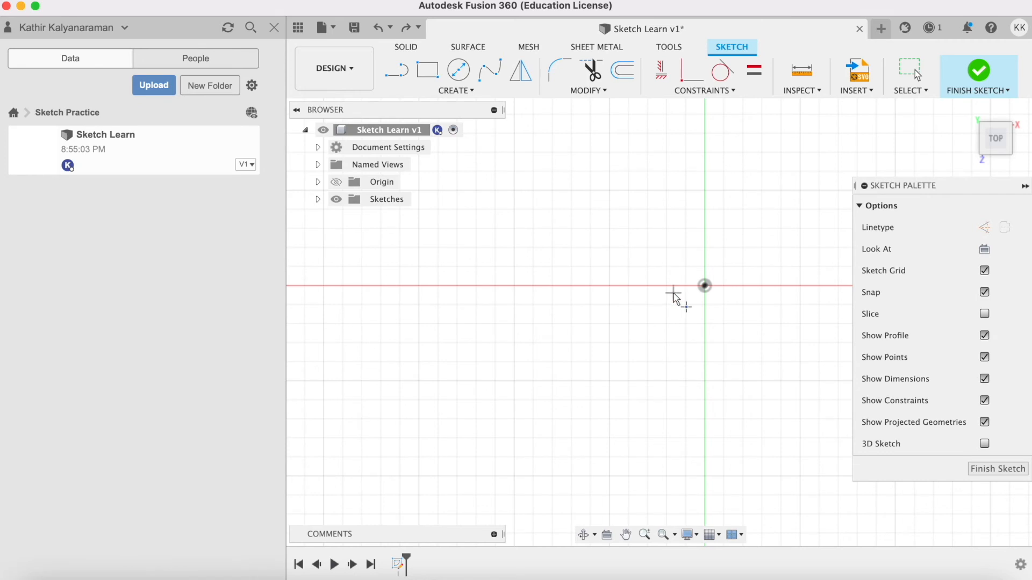
left_click(571, 172)
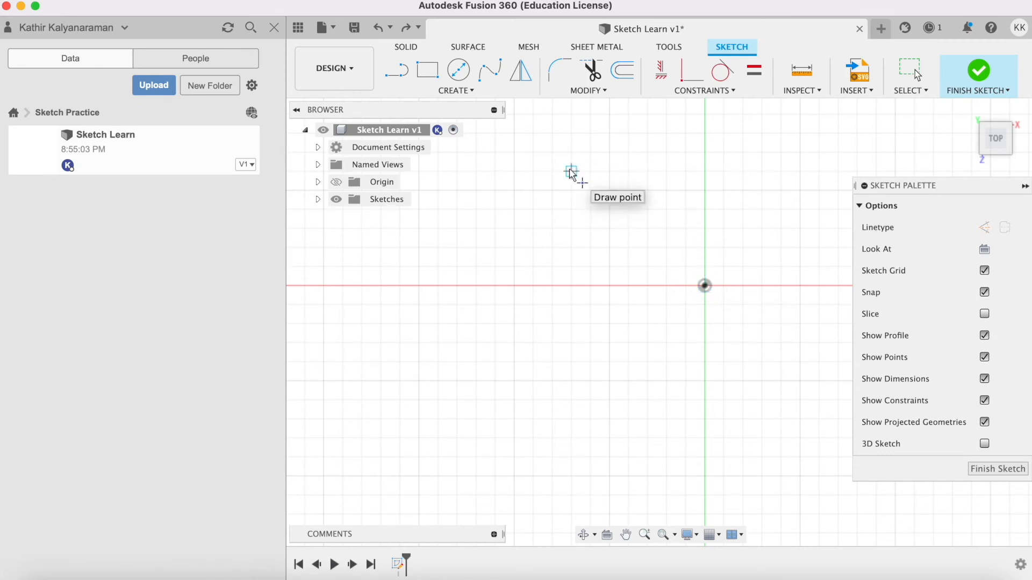
left_click(570, 171)
left_click(590, 228)
left_click(799, 267)
left_click(558, 308)
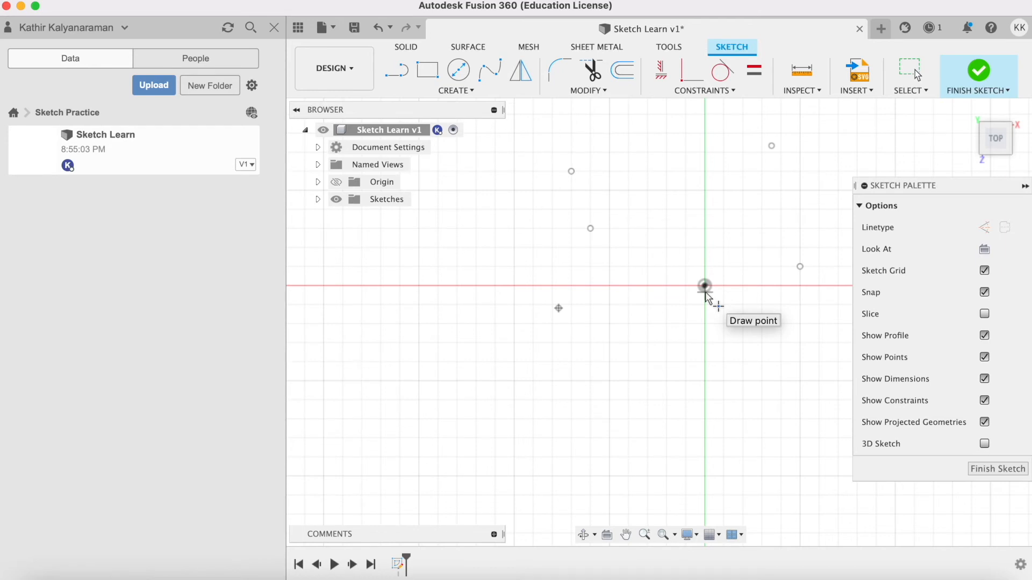
Undo all the placed sketch points and leave the Point tool.
key("super+z")
key("super+z")
key("super+z")
key("super+z")
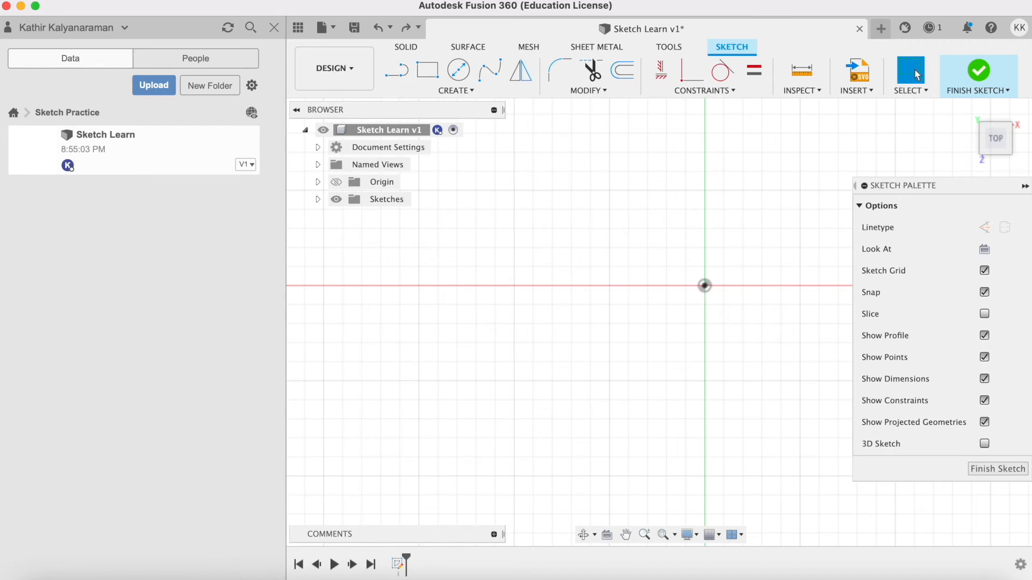
left_click(459, 92)
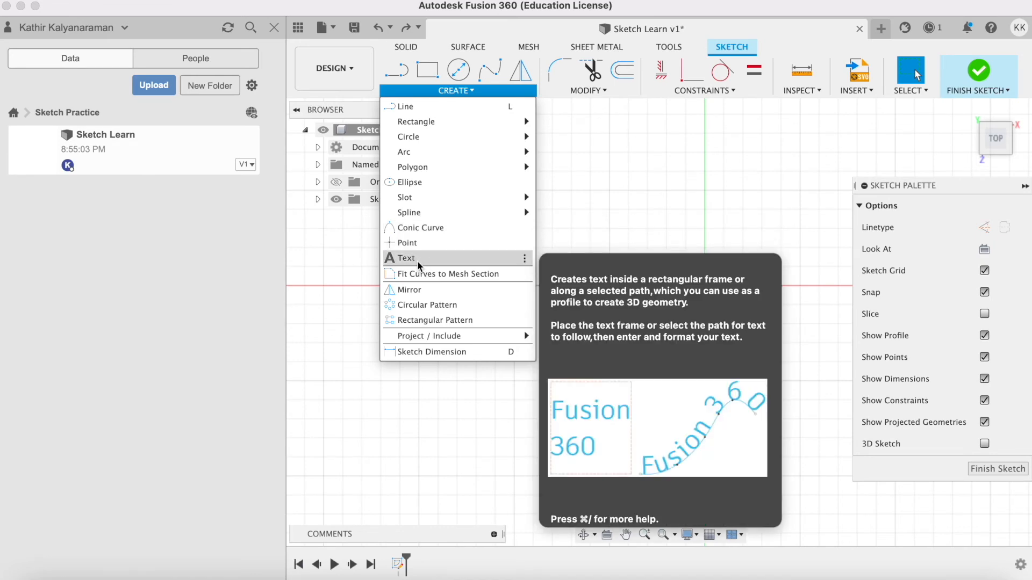
left_click(417, 260)
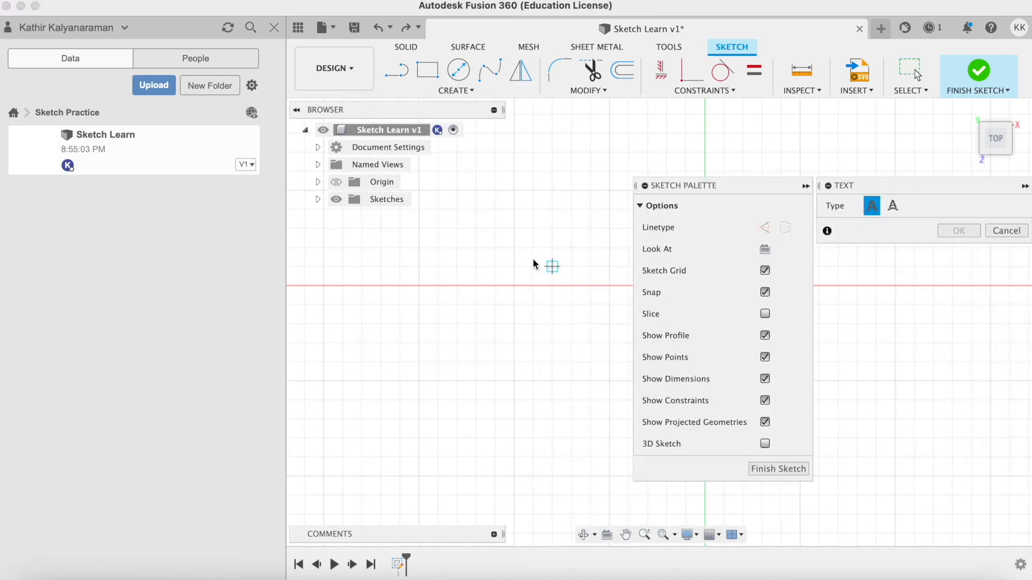
scroll(523, 259, "up", 3)
scroll(524, 259, "down", 4)
middle_click_drag(521, 257, 453, 200)
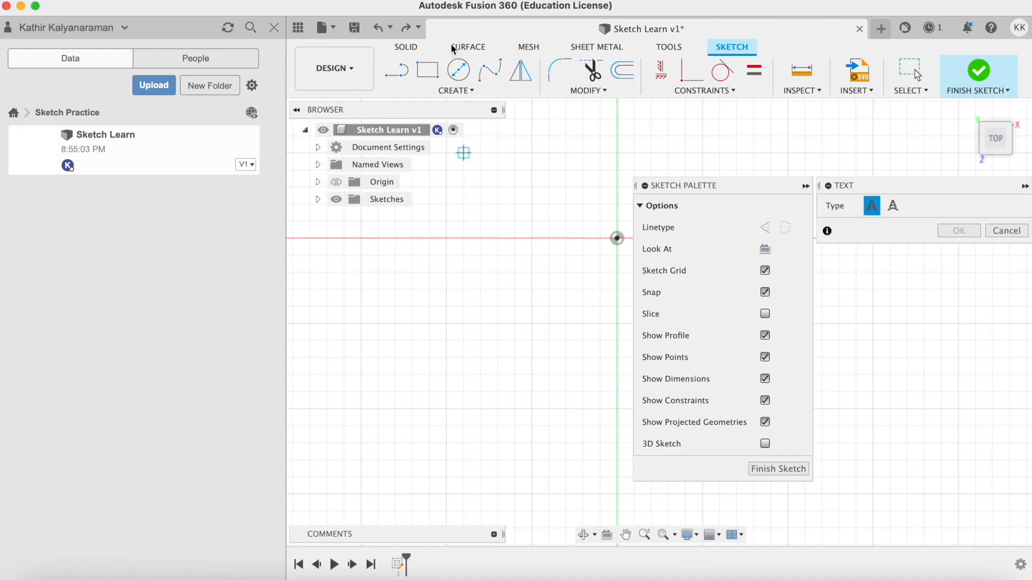
Sketch a three-point fit point spline from the origin, arching up in the positive X direction and ending below the horizontal axis.
left_click(490, 70)
left_click(617, 238)
left_click(763, 160)
left_click(783, 318)
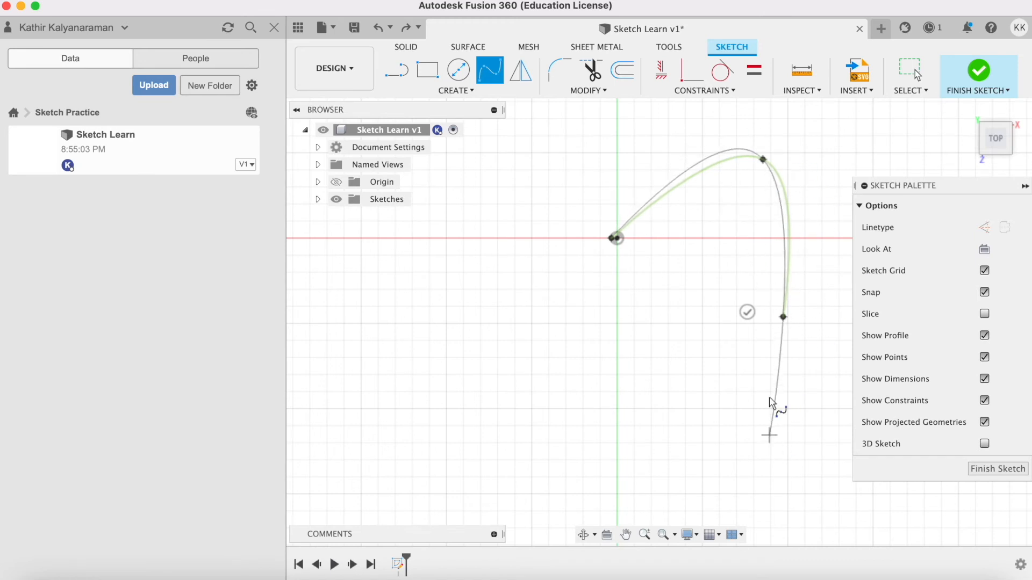
left_click(747, 313)
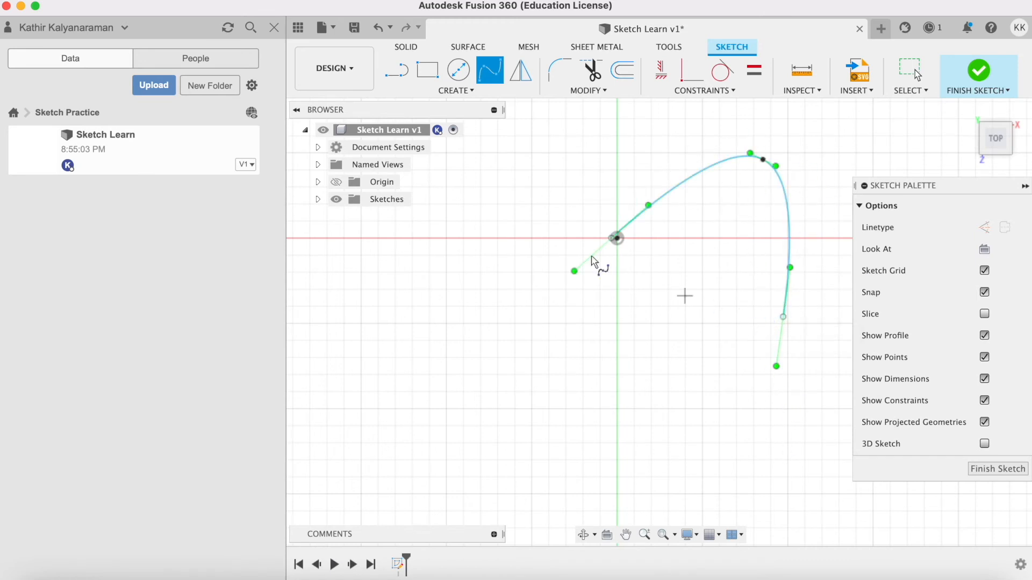
Start a framed sketch text and place its wide rectangular frame from beside the origin to above and beyond the spline.
left_click(428, 70)
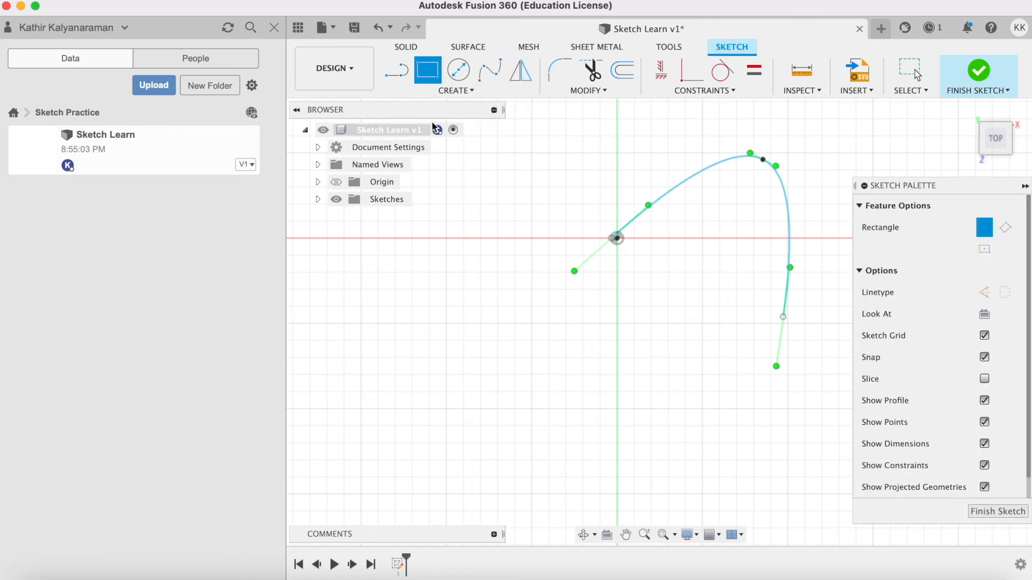
left_click(436, 90)
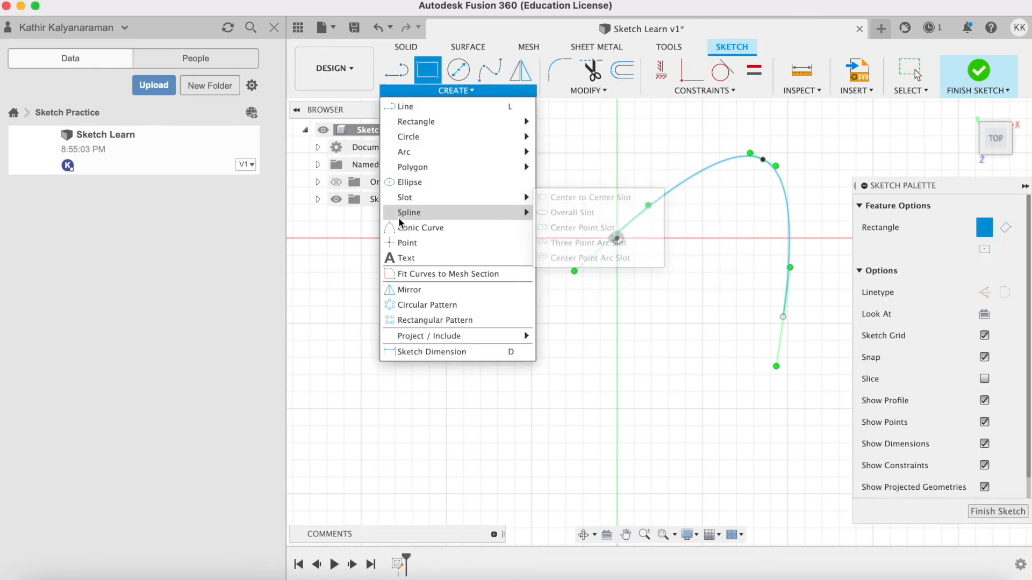
left_click(400, 259)
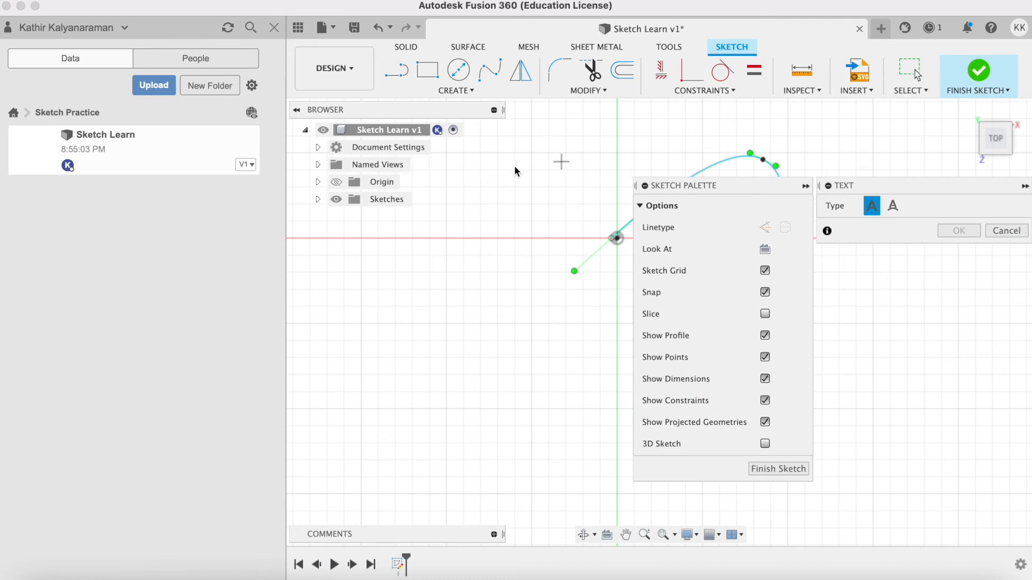
scroll(493, 207, "right", 5)
mouse_move(348, 192)
middle_mouse_down()
mouse_move(616, 239)
mouse_move(640, 209)
mouse_move(354, 200)
mouse_move(445, 227)
mouse_move(463, 191)
mouse_move(475, 208)
mouse_move(475, 196)
mouse_move(516, 195)
mouse_move(574, 212)
mouse_move(513, 254)
middle_mouse_up()
right_click(476, 196)
mouse_move(1008, 234)
middle_mouse_down()
mouse_move(820, 260)
mouse_move(529, 273)
middle_mouse_up()
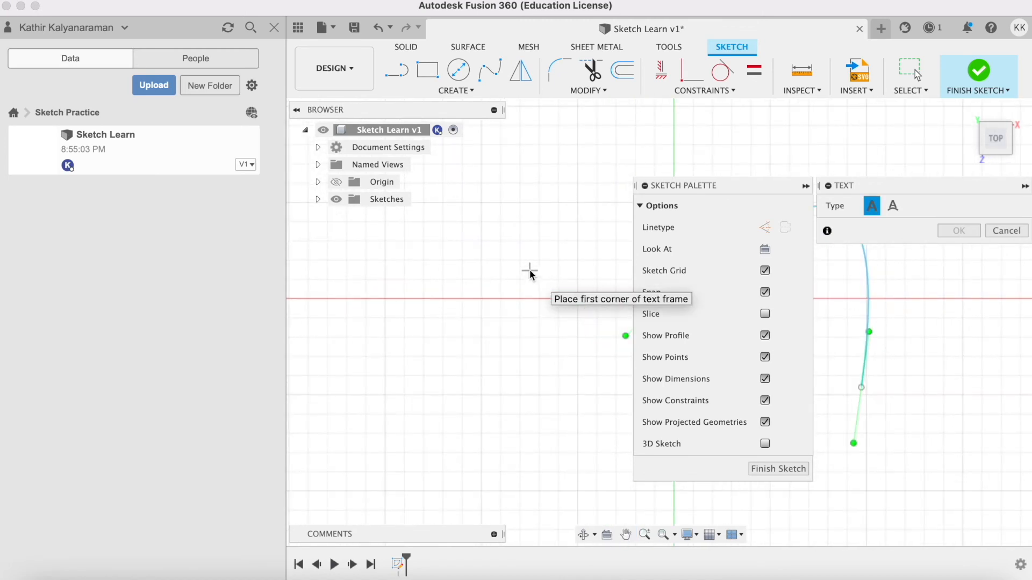
left_click(828, 187)
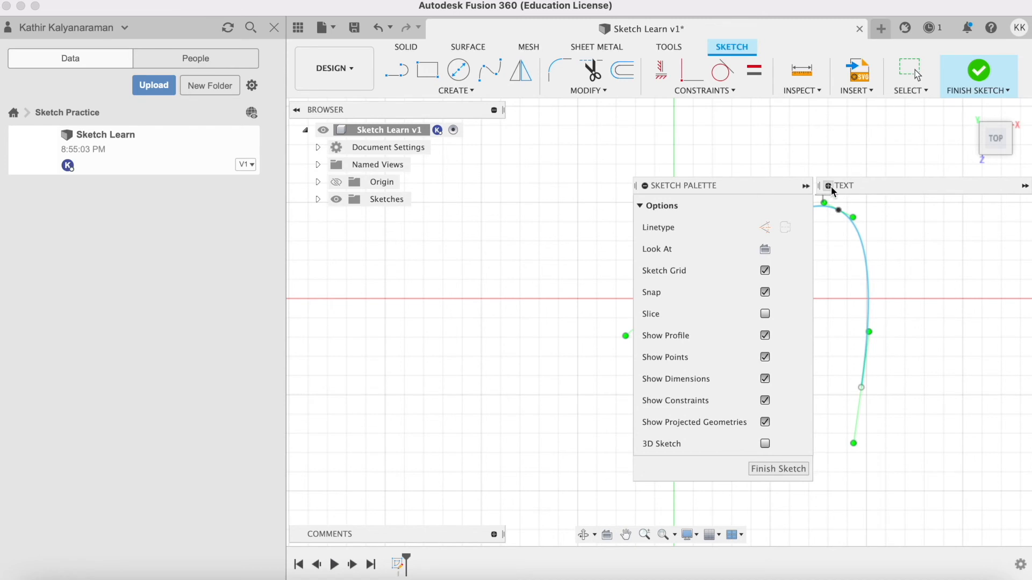
left_click(828, 186)
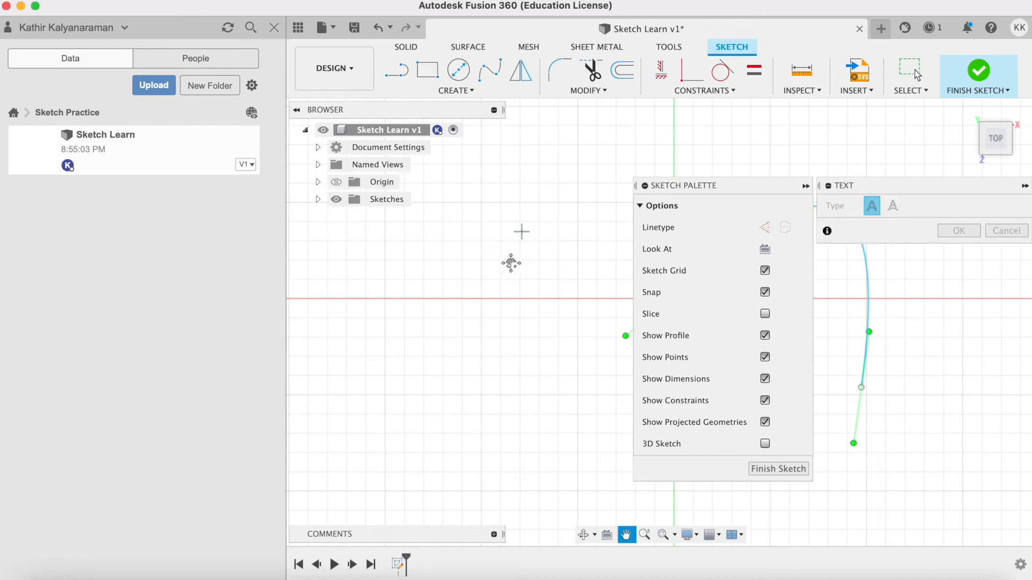
left_click_drag(549, 276, 575, 281)
key("Escape")
left_click(548, 273)
scroll(594, 214, "up", 3)
scroll(594, 214, "down", 5)
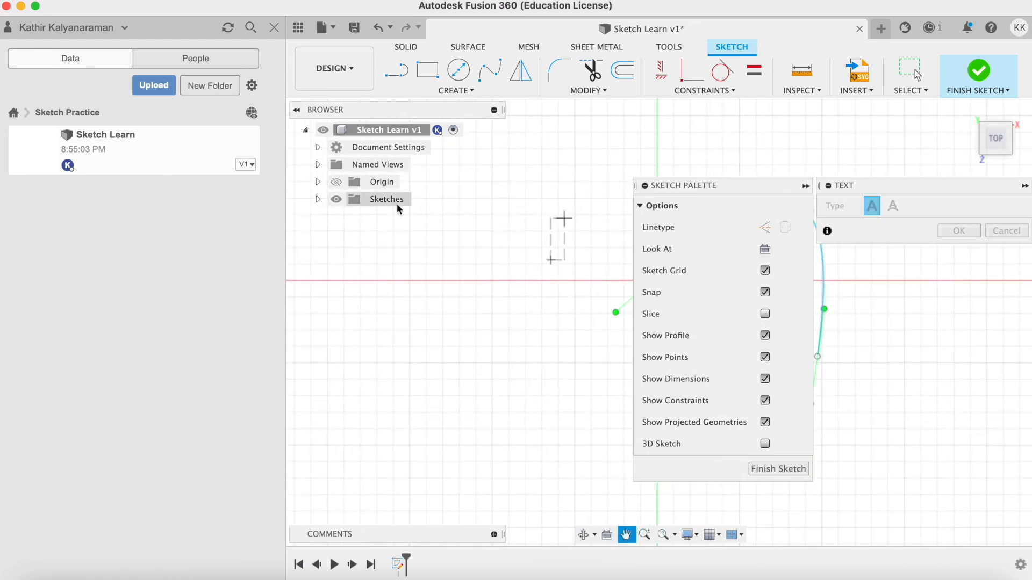
key("Escape")
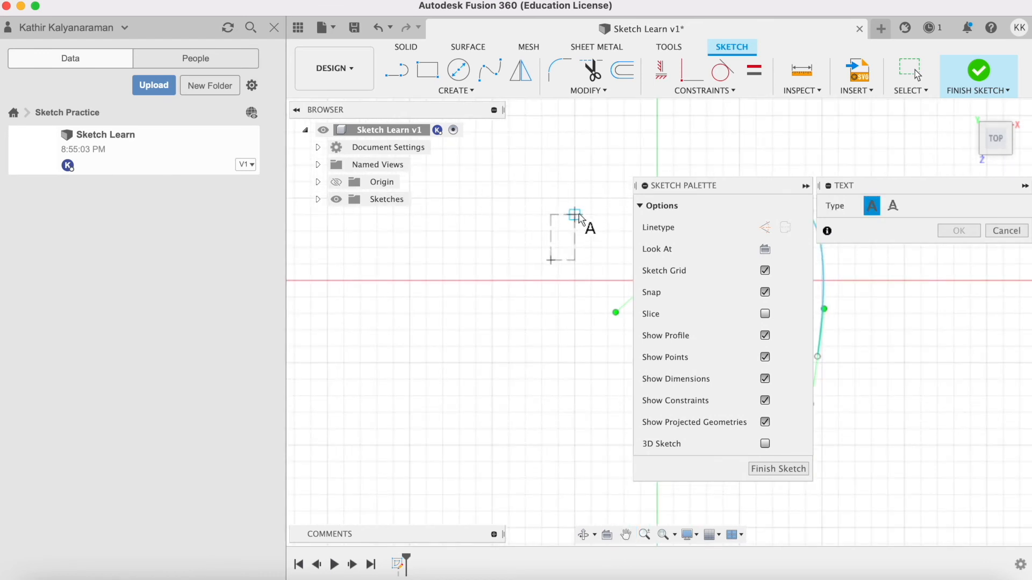
left_click(869, 136)
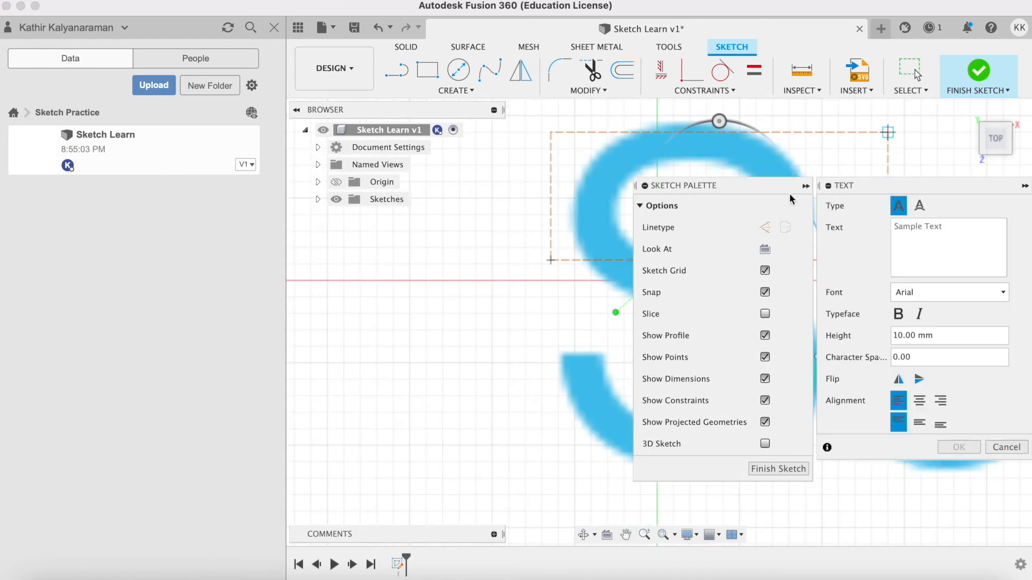
Set the sketch text's height to 3 mm.
scroll(501, 275, "down", 5)
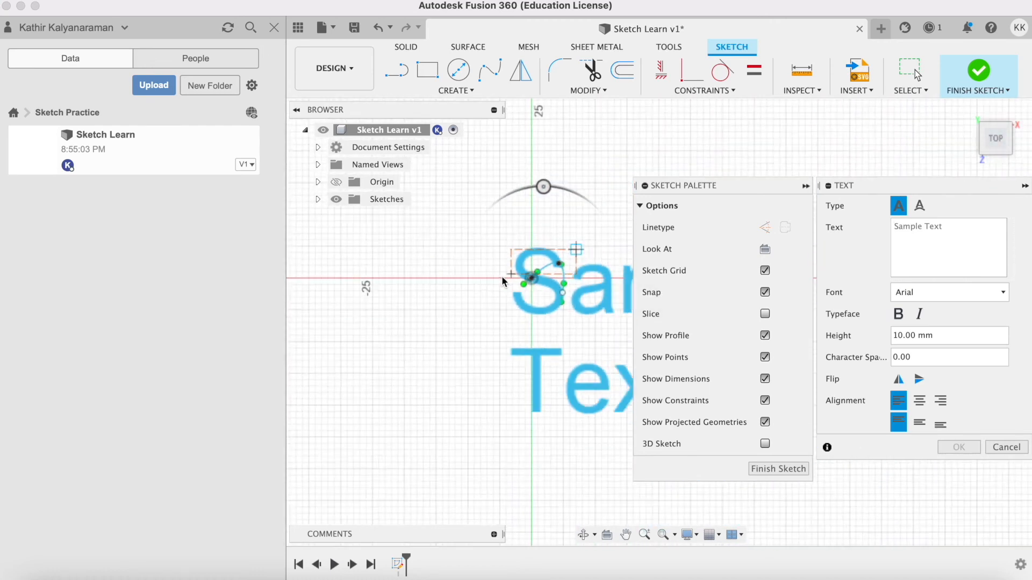
scroll(536, 265, "down", 5)
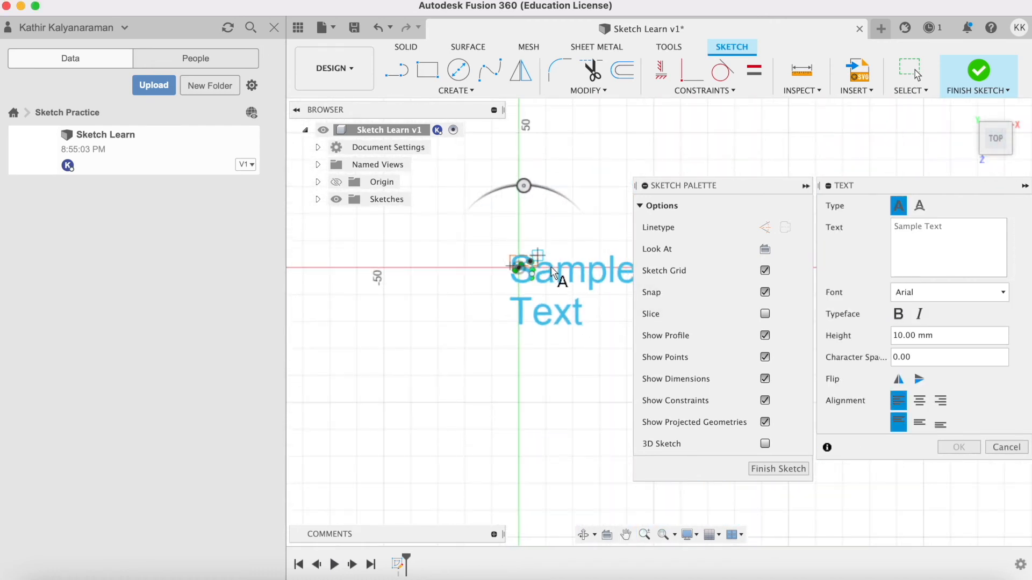
scroll(568, 286, "up", 5)
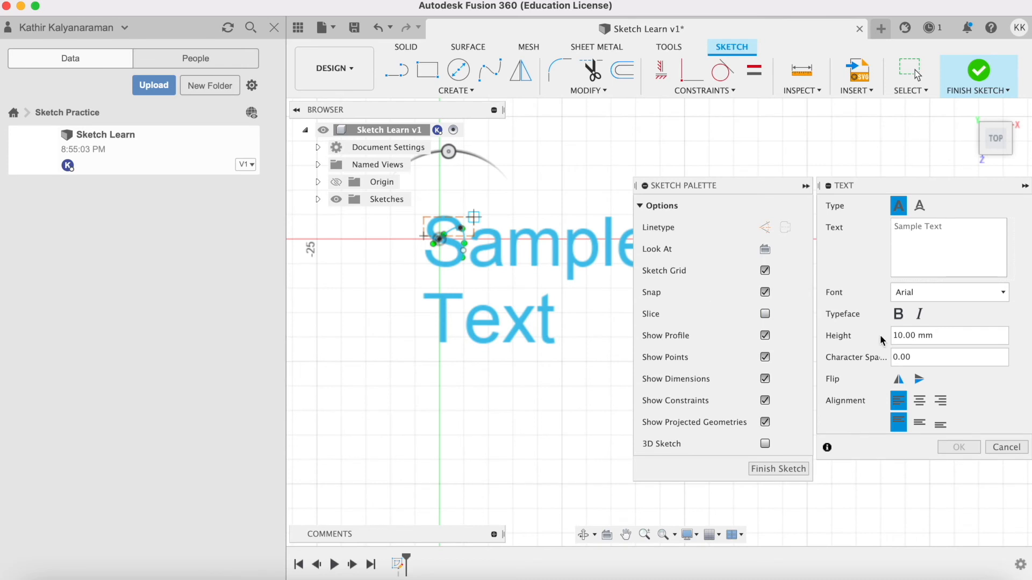
left_click(935, 335)
key("Return")
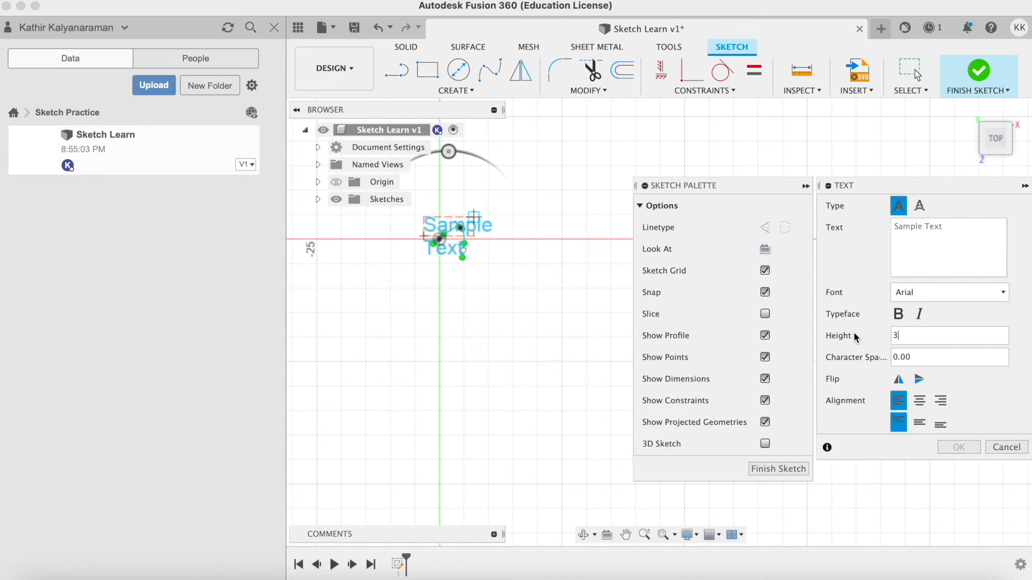
Replace the sample text with "Sketch Fusiion 360".
left_click(910, 248)
type("Sketch")
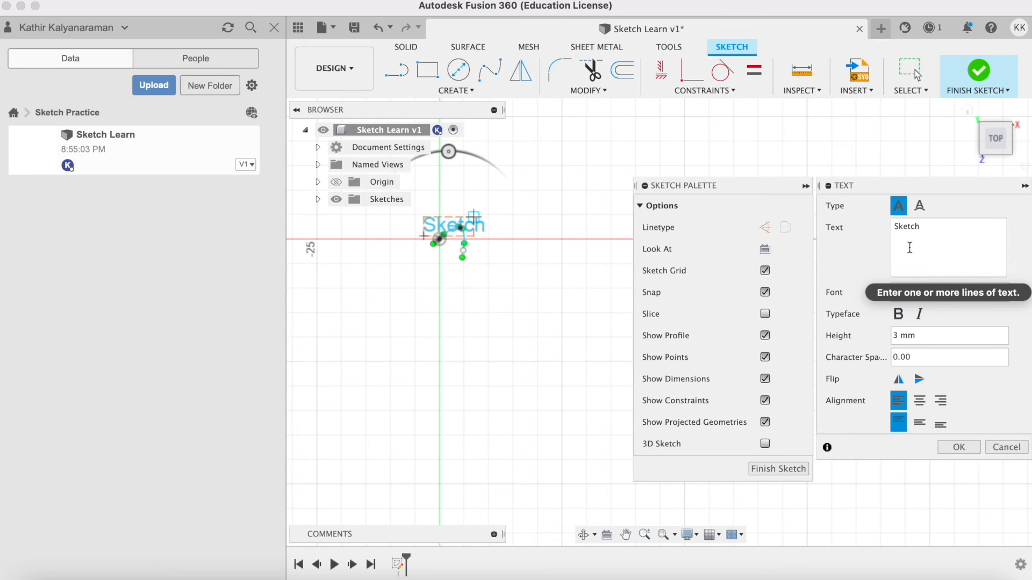
type(" F(u")
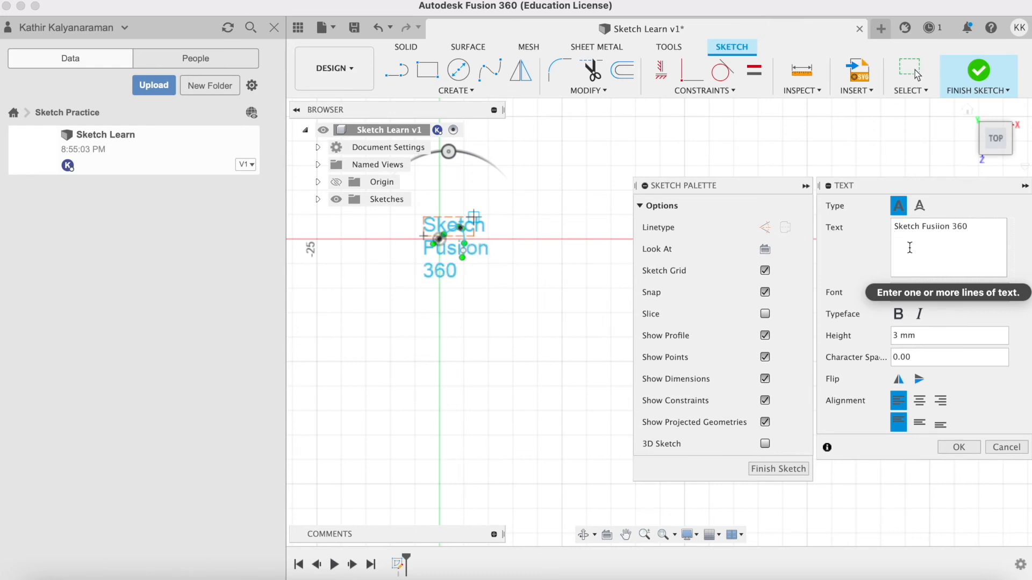
Change the text type to text on path, use the spline as its path, and check the lettering along the curve.
left_click(919, 207)
scroll(414, 236, "down", 2)
scroll(421, 234, "up", 5)
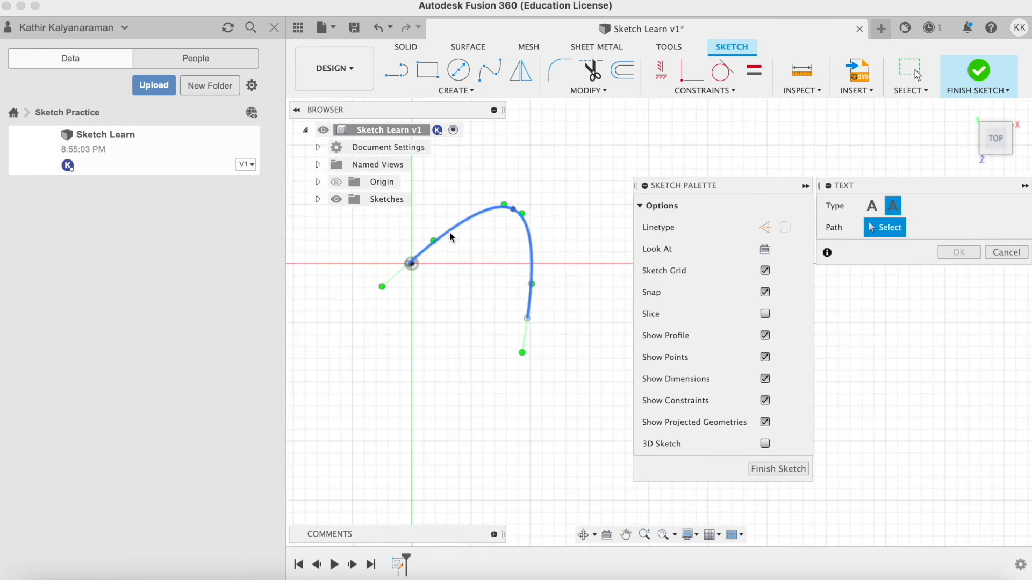
left_click(449, 237)
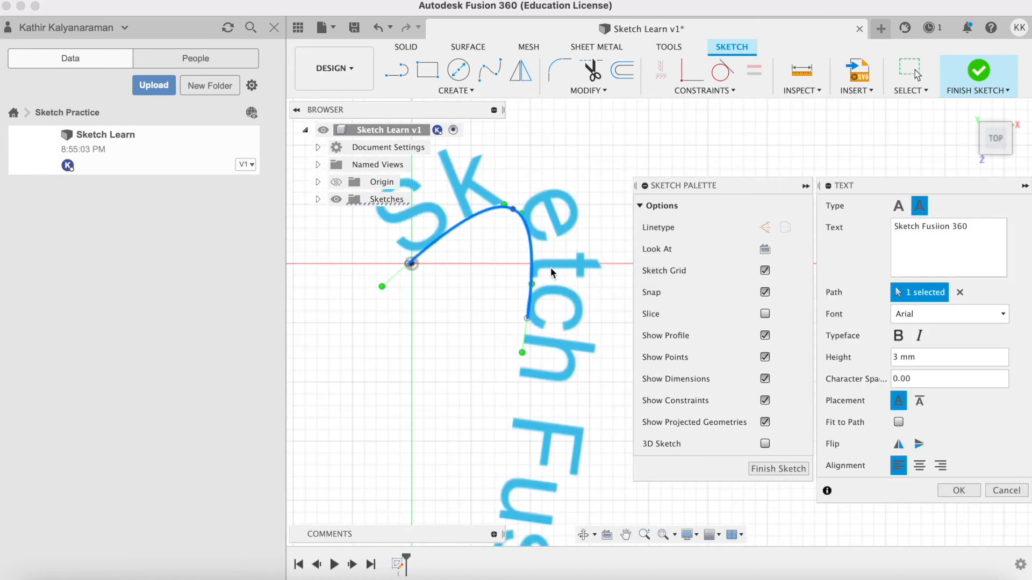
scroll(542, 271, "up", 3)
scroll(538, 271, "down", 3)
scroll(527, 264, "up", 3)
scroll(521, 263, "down", 5)
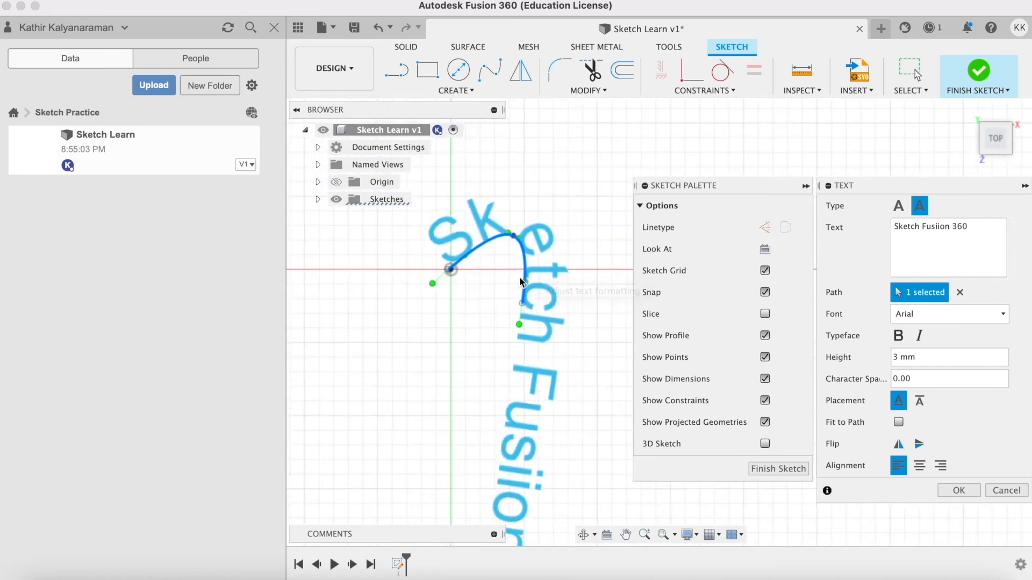
scroll(520, 278, "down", 3)
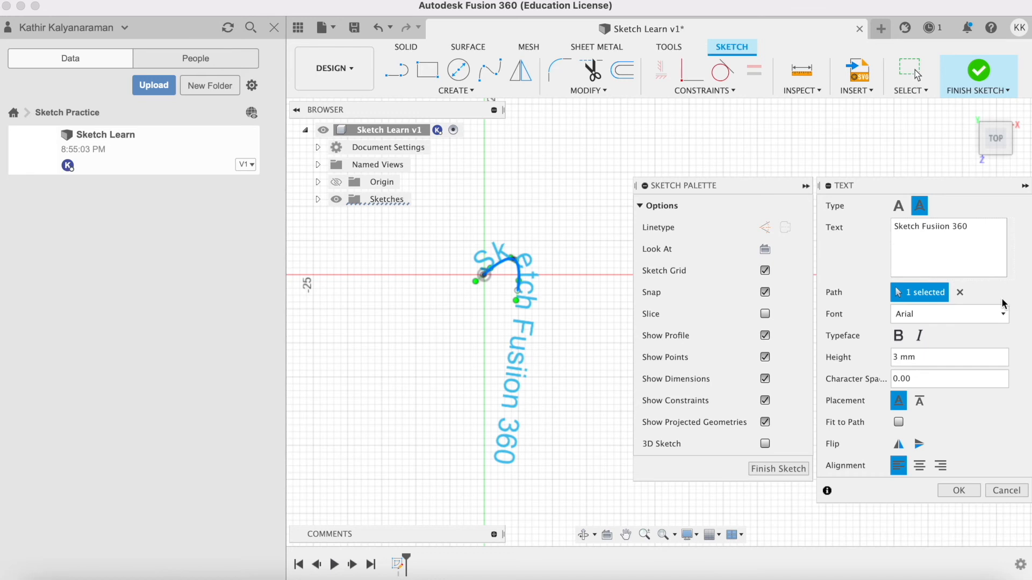
Correct the path text to "Sketch Fusion 360" and discard the sketch text.
key("BackSpace")
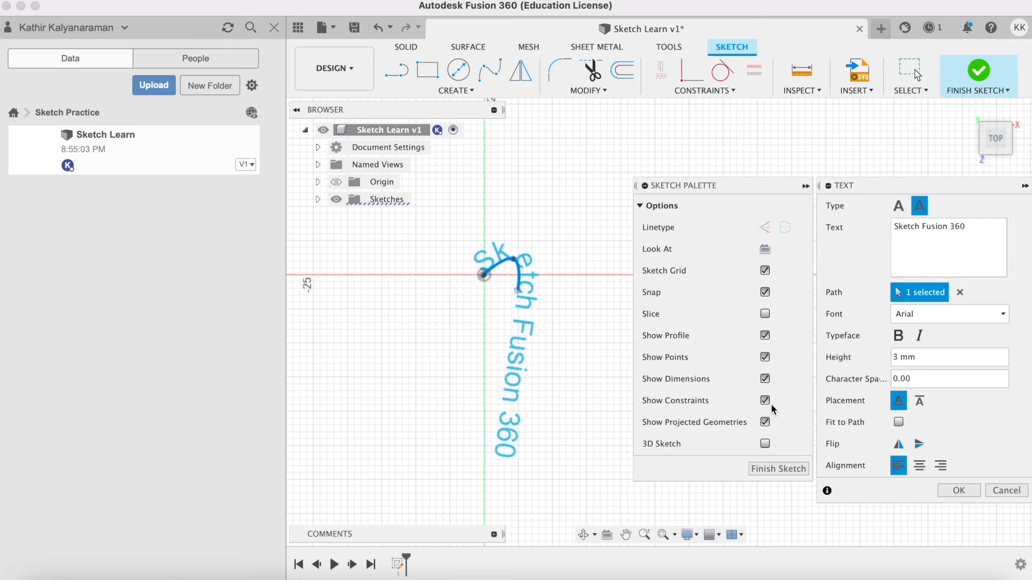
left_click(1006, 490)
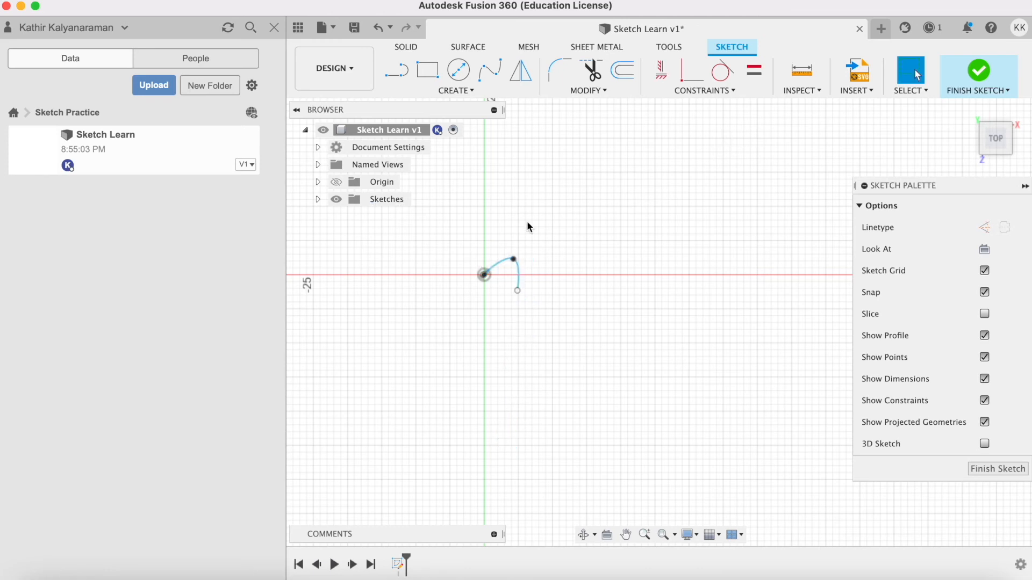
Delete the spline that starts at the origin.
scroll(518, 287, "down", 1)
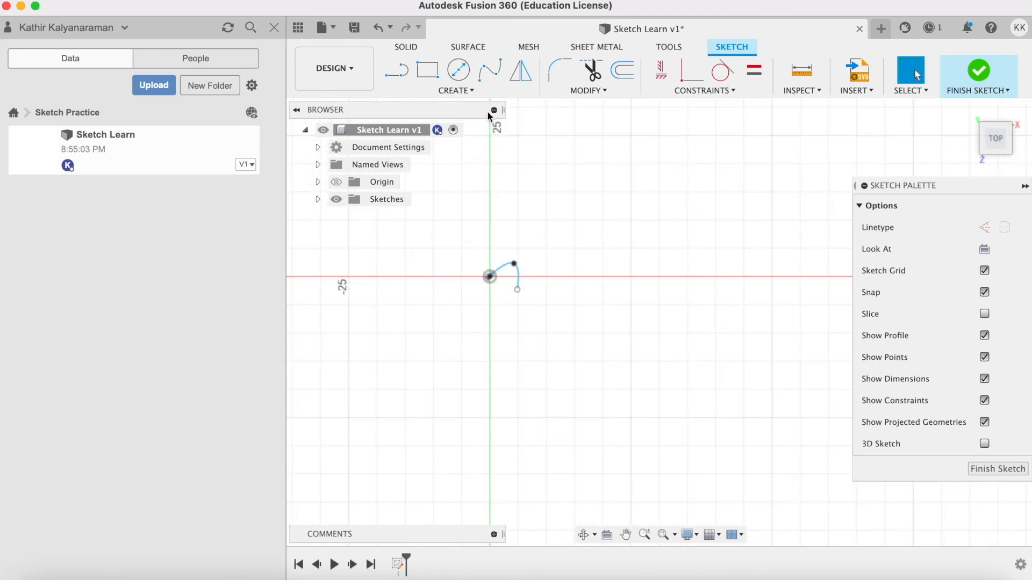
left_click(456, 91)
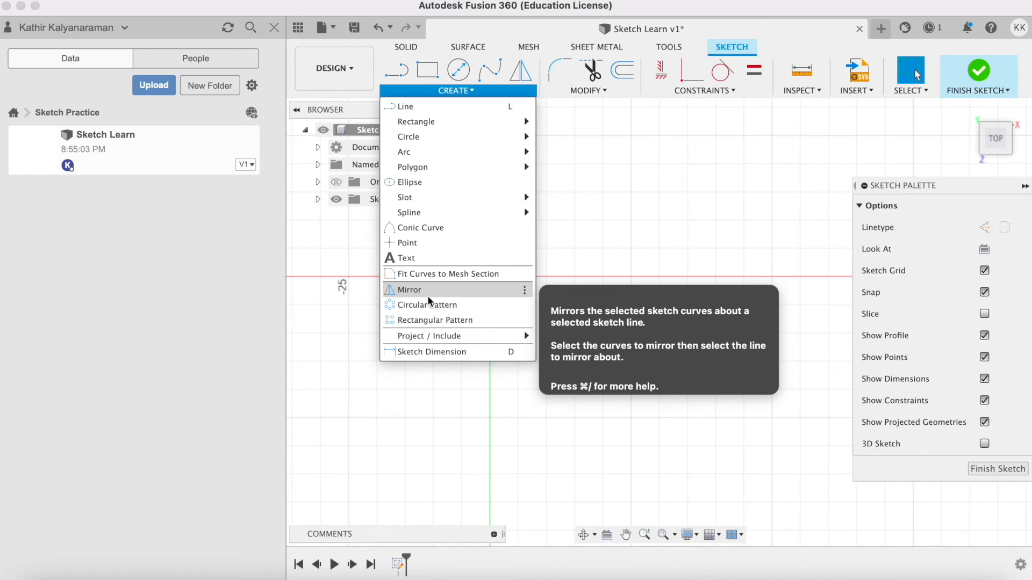
left_click(601, 91)
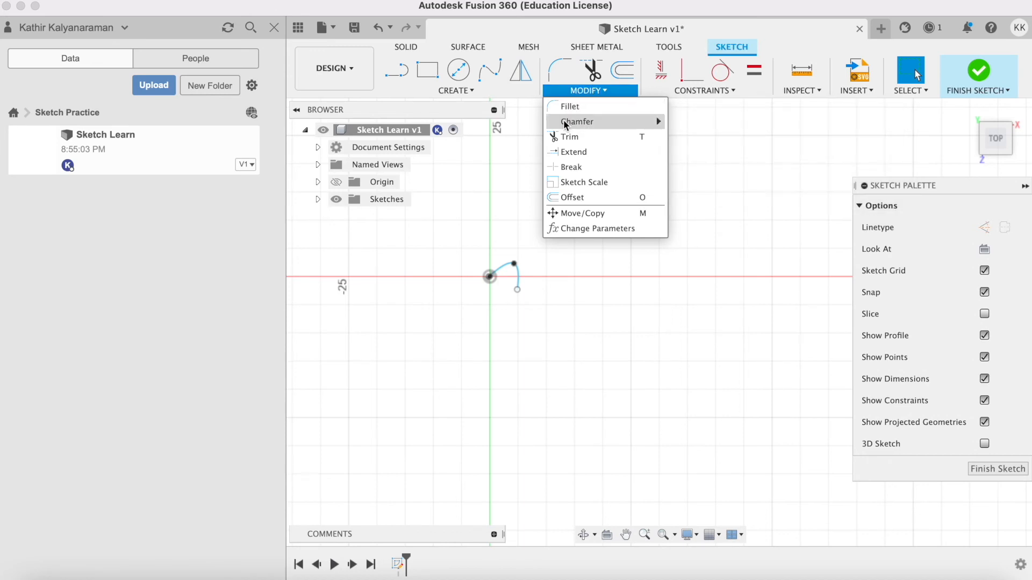
scroll(480, 241, "up", 3)
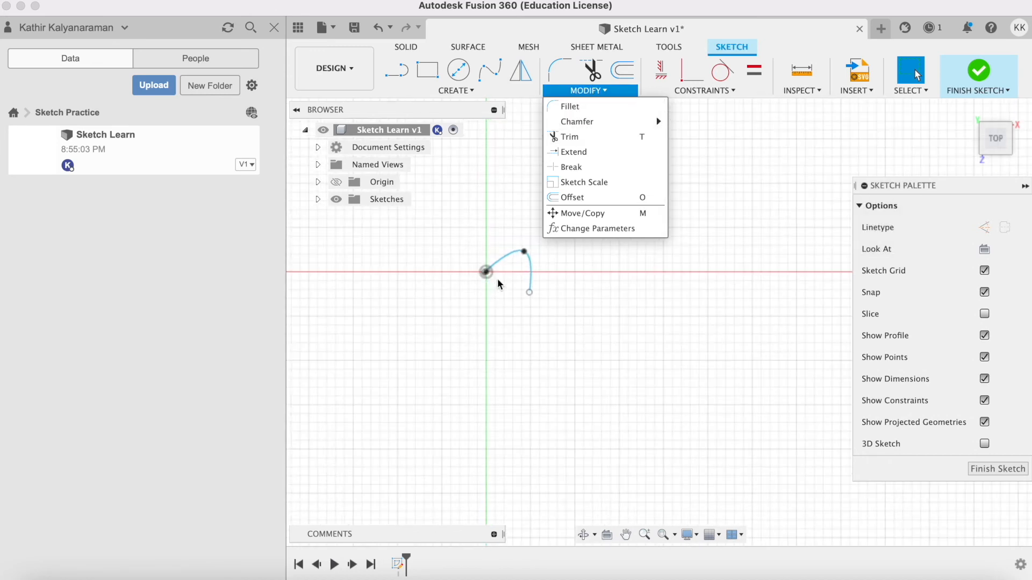
left_click(509, 245)
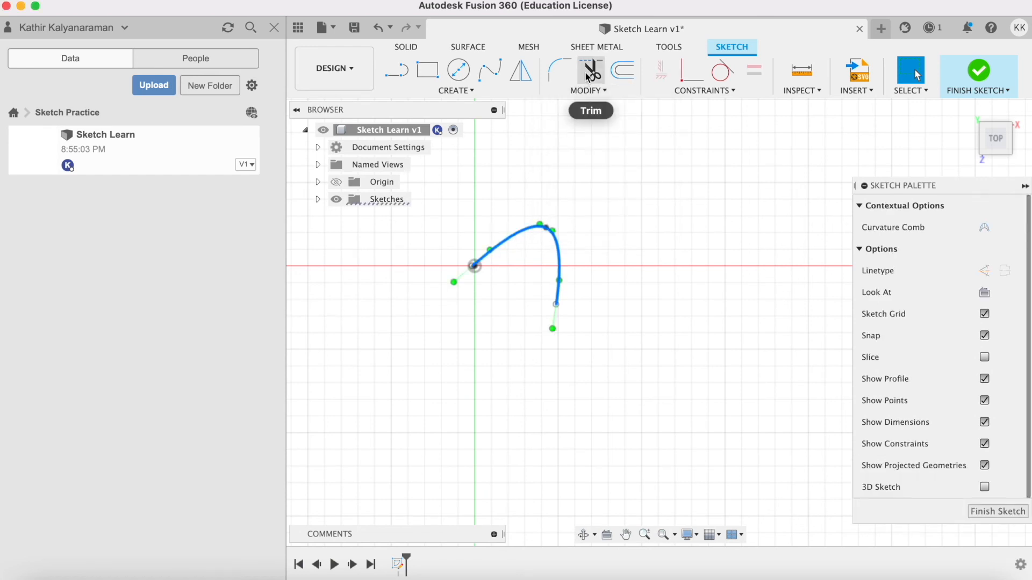
left_click(587, 90)
mouse_move(653, 127)
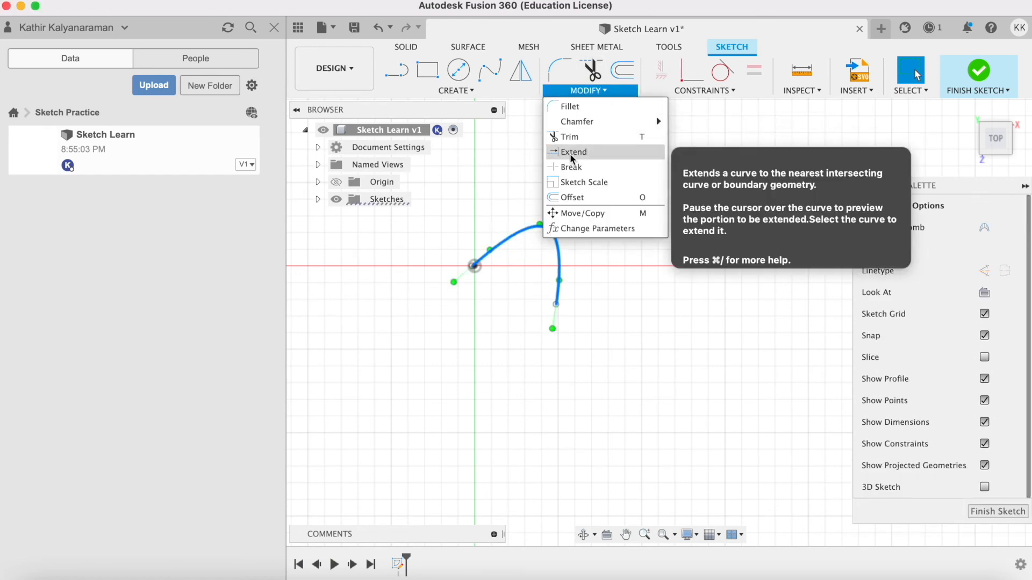
key("Delete")
Draw a two-point rectangle, wider than tall, from the origin up into the positive quadrant.
left_click(586, 71)
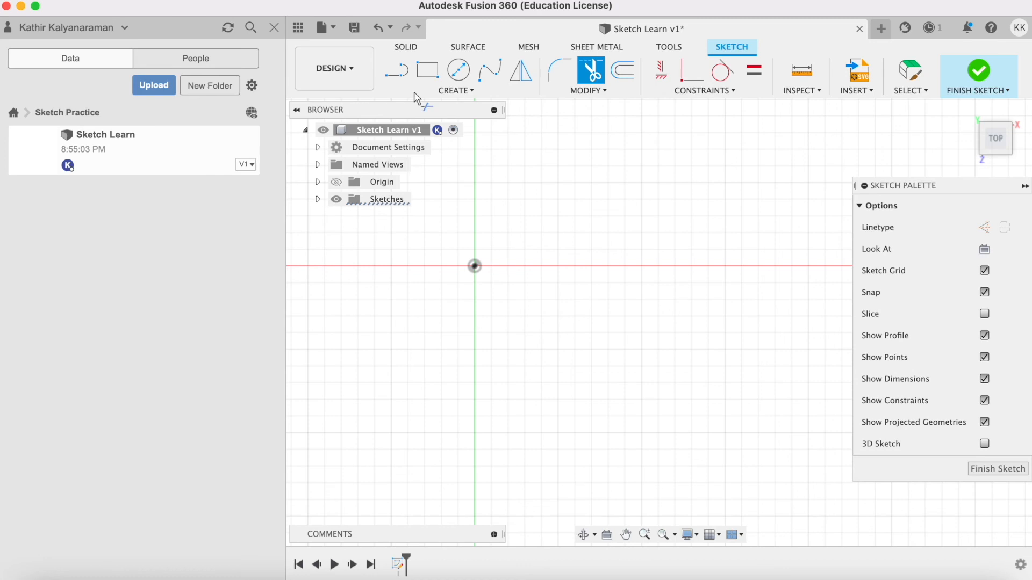
left_click(427, 79)
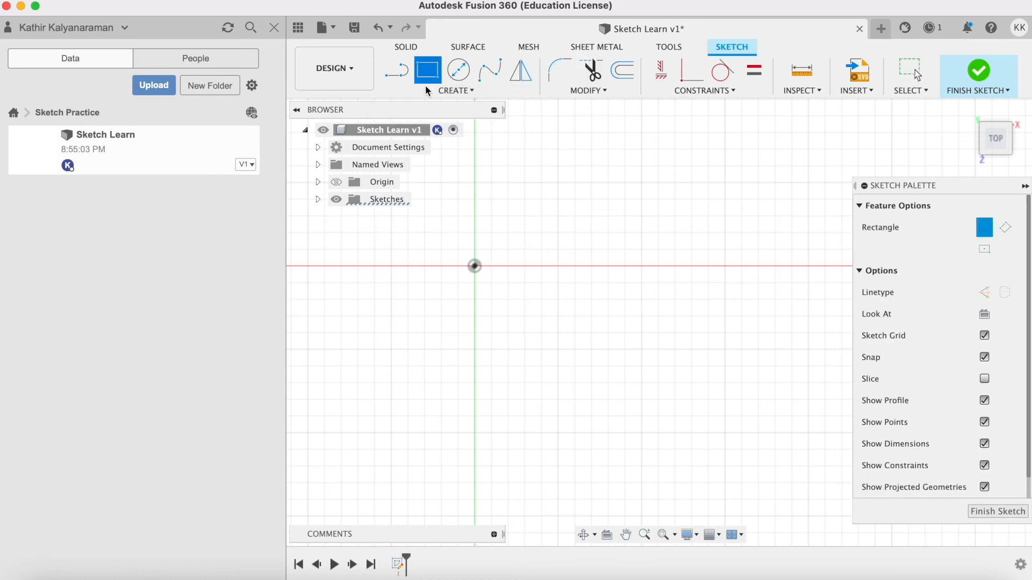
left_click(475, 266)
left_click(714, 140)
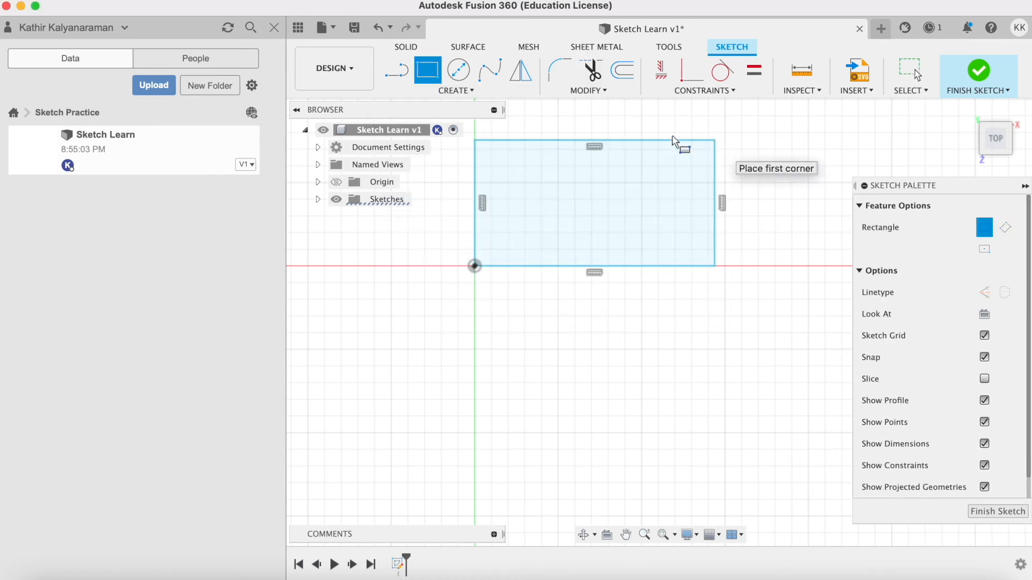
Fillet the rectangle's upper-left corner, between its top and left edges, with a 5 mm radius.
left_click(588, 91)
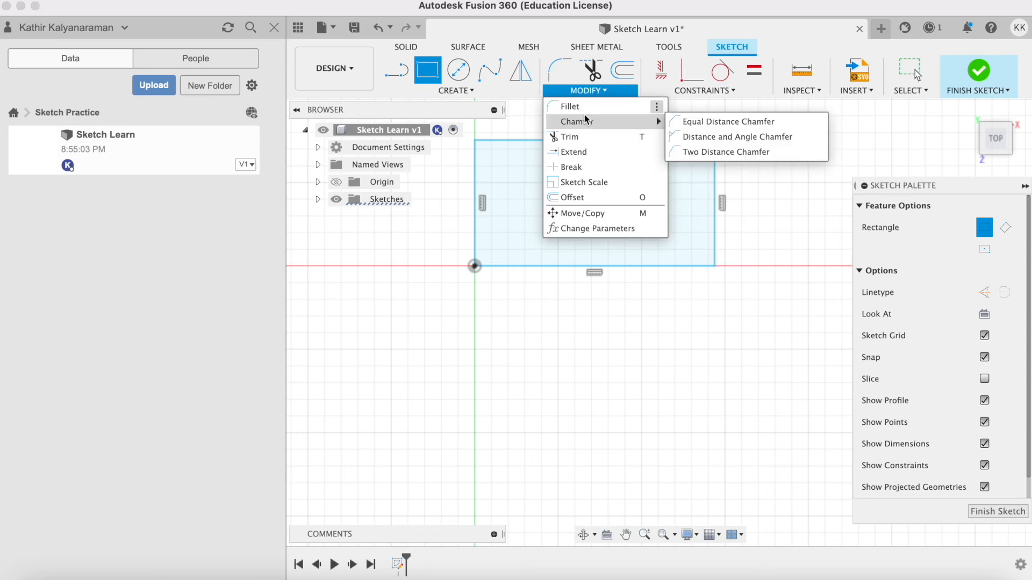
left_click(587, 107)
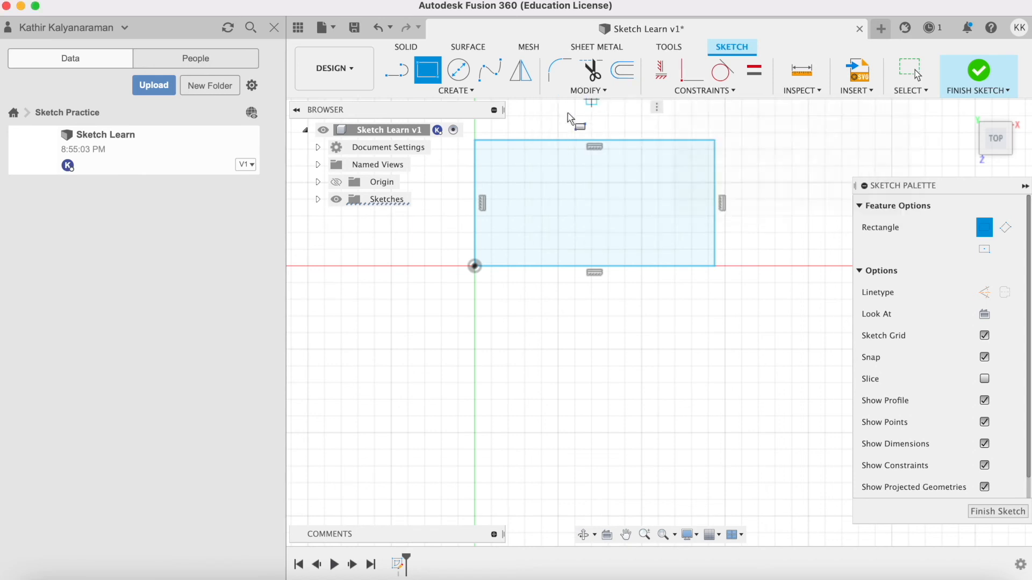
left_click(534, 141)
left_click(475, 183)
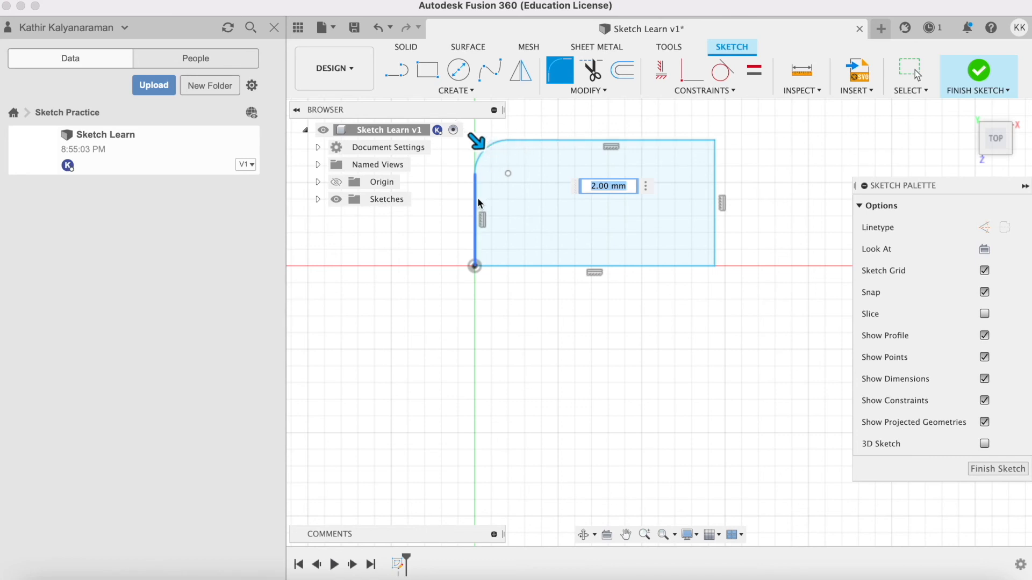
mouse_move(479, 146)
left_mouse_down()
mouse_move(491, 186)
mouse_move(566, 300)
mouse_move(611, 266)
mouse_move(451, 143)
mouse_move(509, 192)
mouse_move(491, 161)
left_mouse_up()
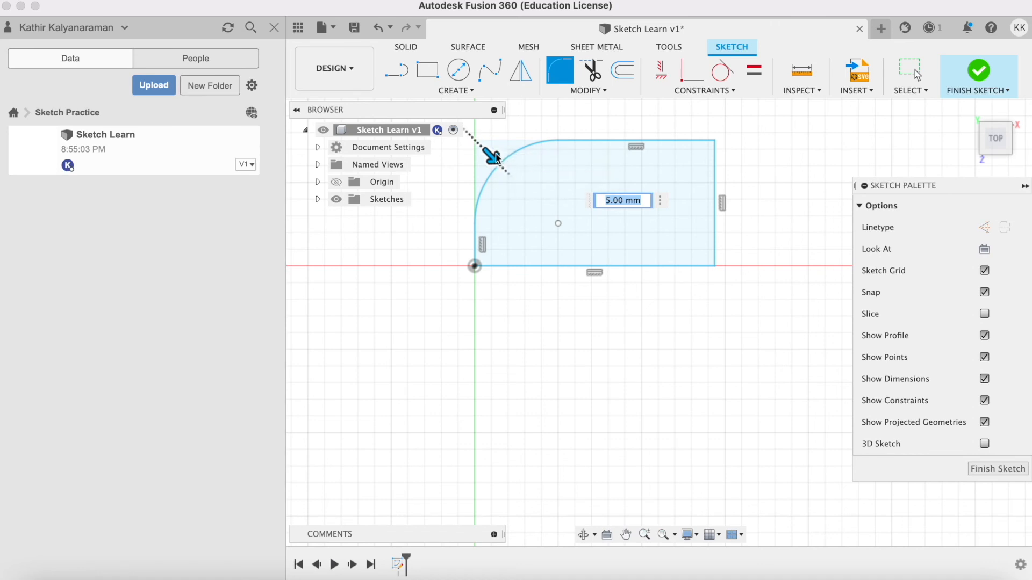
key("Return")
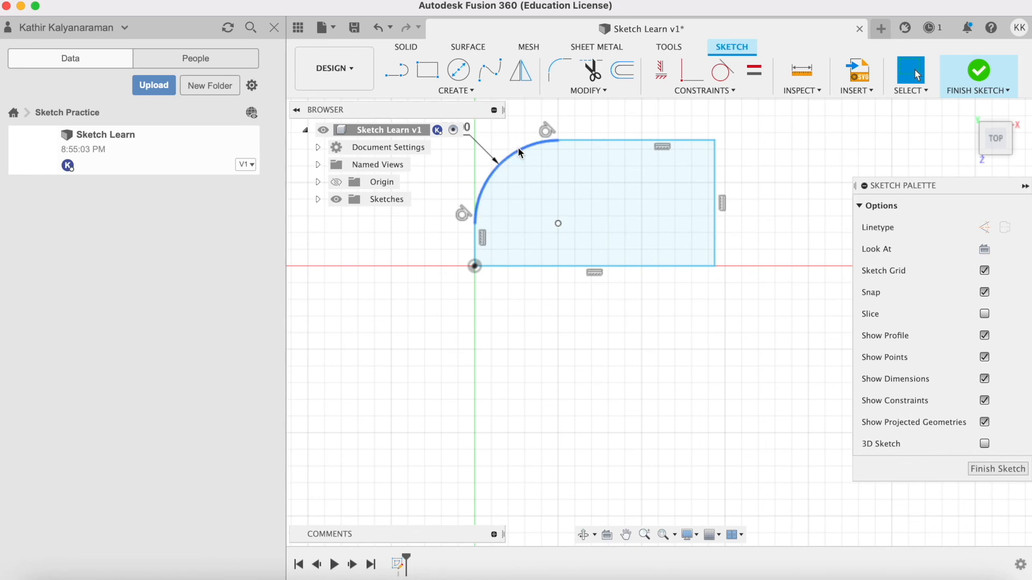
Add a 5 mm equal distance chamfer to the rectangle's lower-right corner, between its right and bottom edges.
left_click(576, 91)
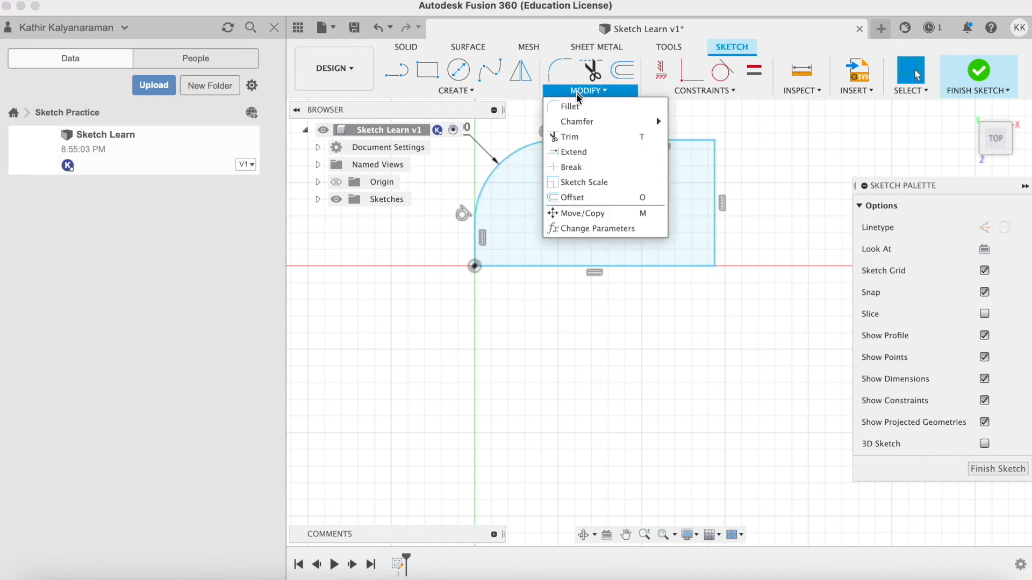
mouse_move(576, 121)
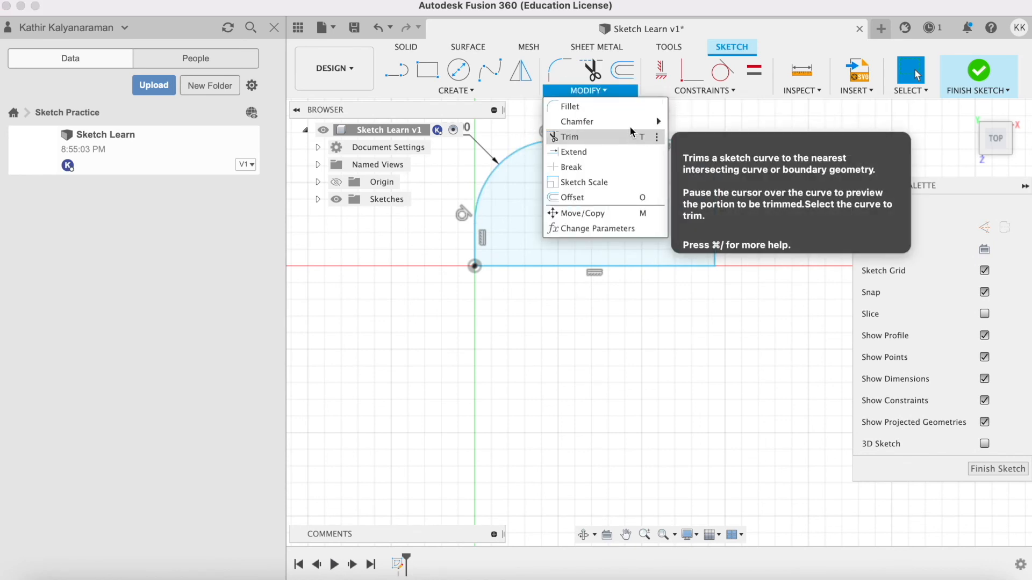
left_click(694, 121)
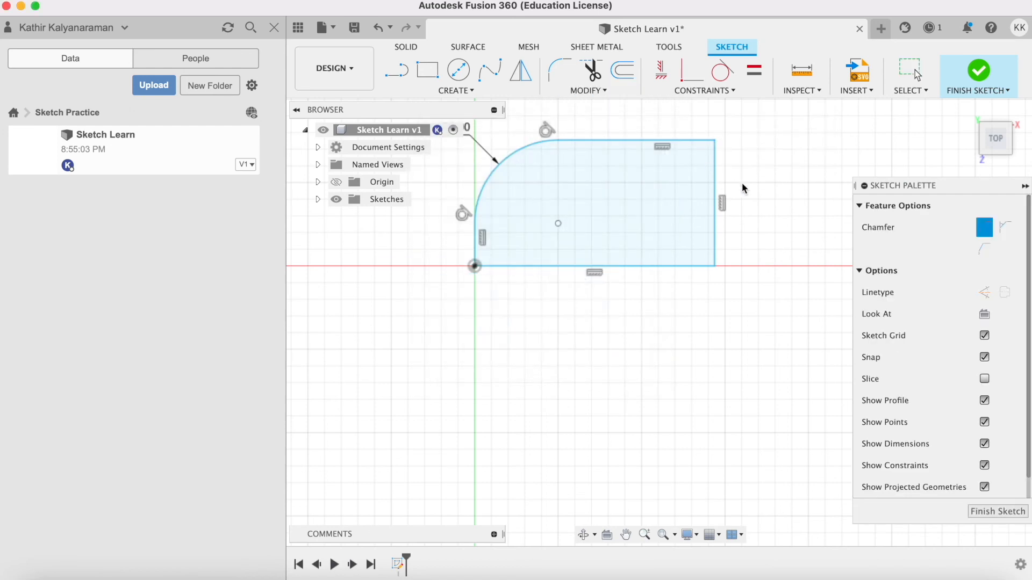
left_click(715, 193)
left_click(599, 266)
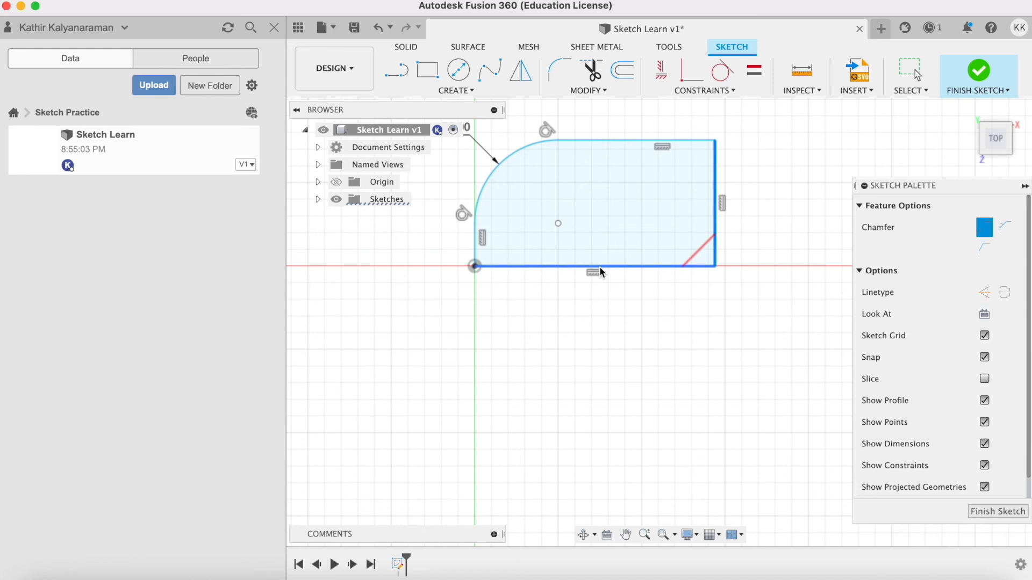
left_click_drag(703, 259, 675, 230)
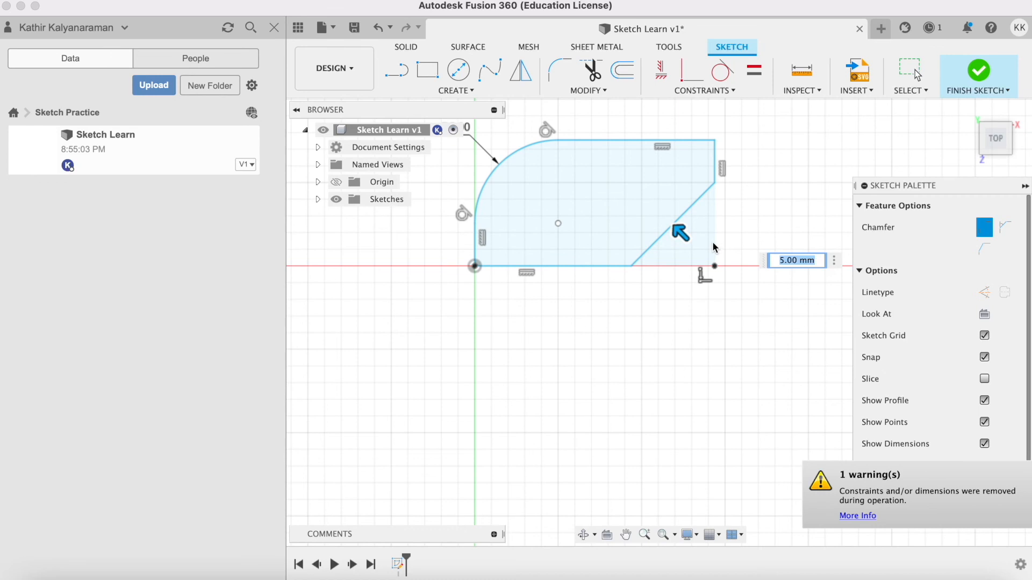
key("Return")
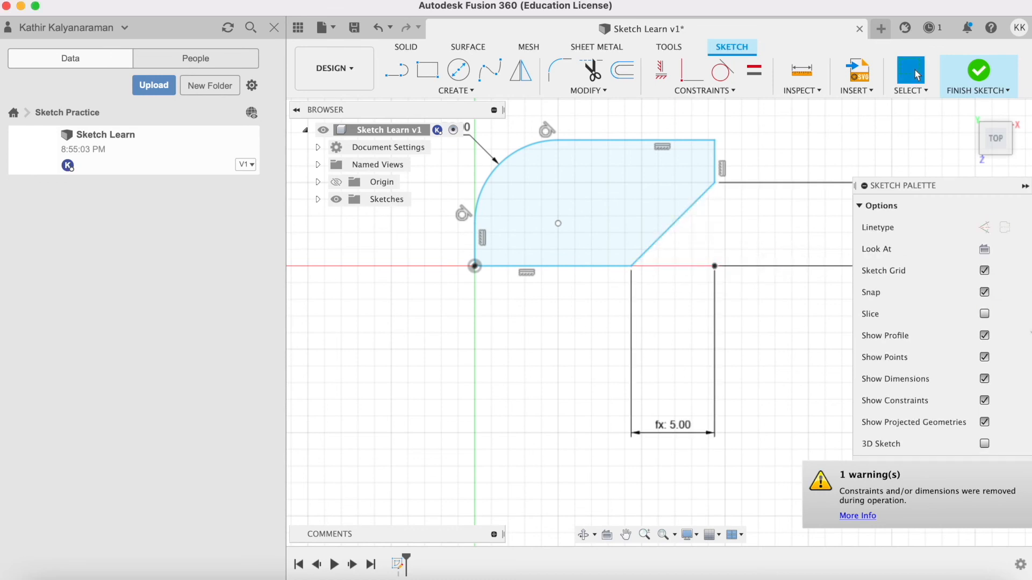
Extend the profile's top line past the right edge and back to the left corner, and the left line up to that corner and below the origin.
scroll(627, 368, "up", 3)
scroll(629, 366, "down", 3)
scroll(634, 367, "down", 3)
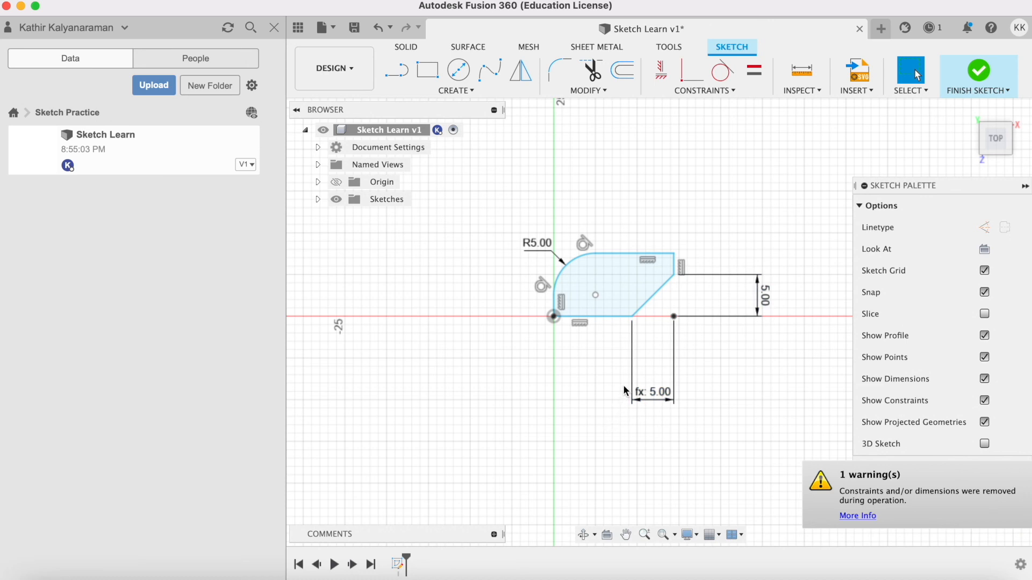
left_click(579, 92)
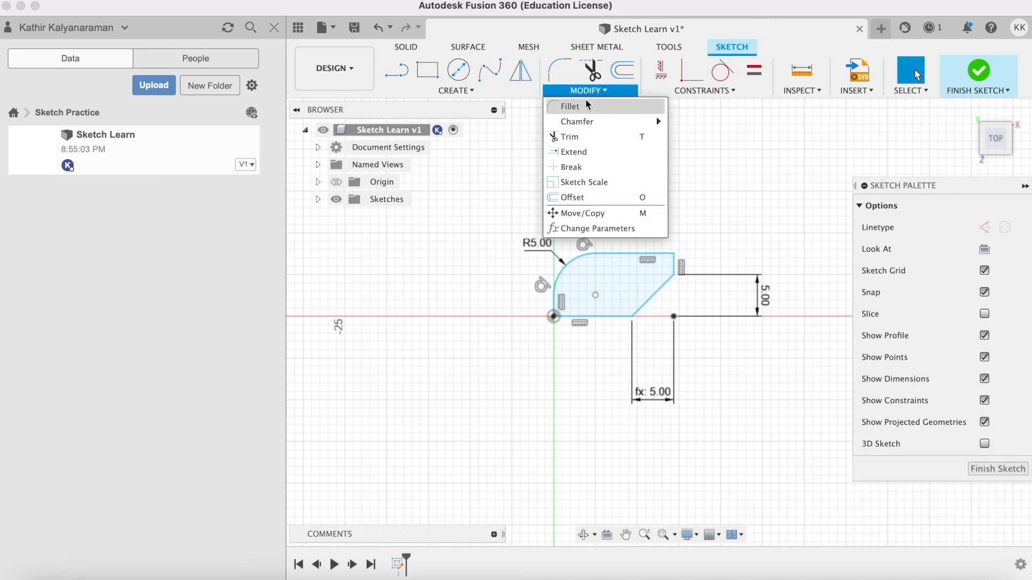
mouse_move(594, 122)
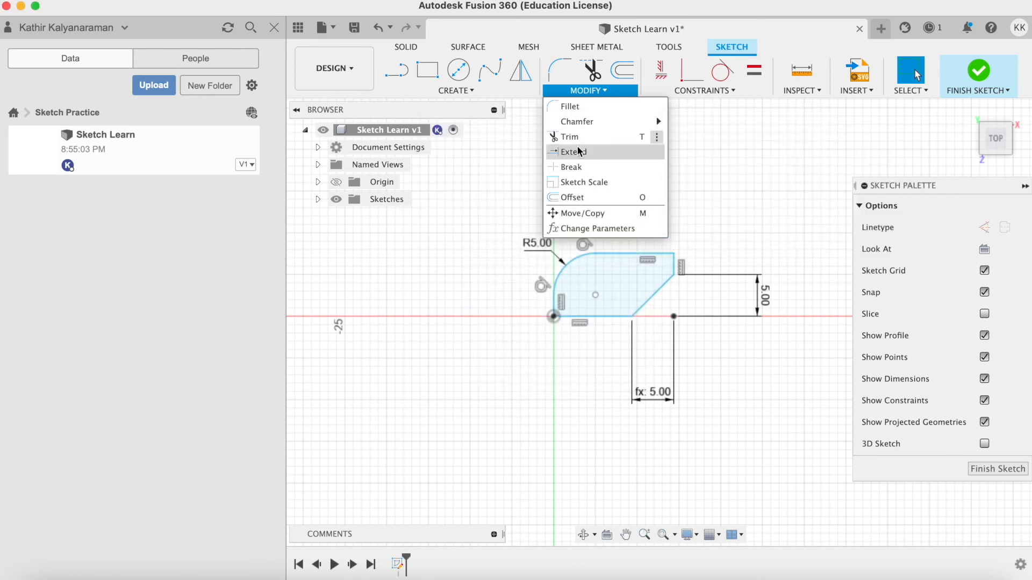
left_click(573, 151)
scroll(658, 274, "down", 3)
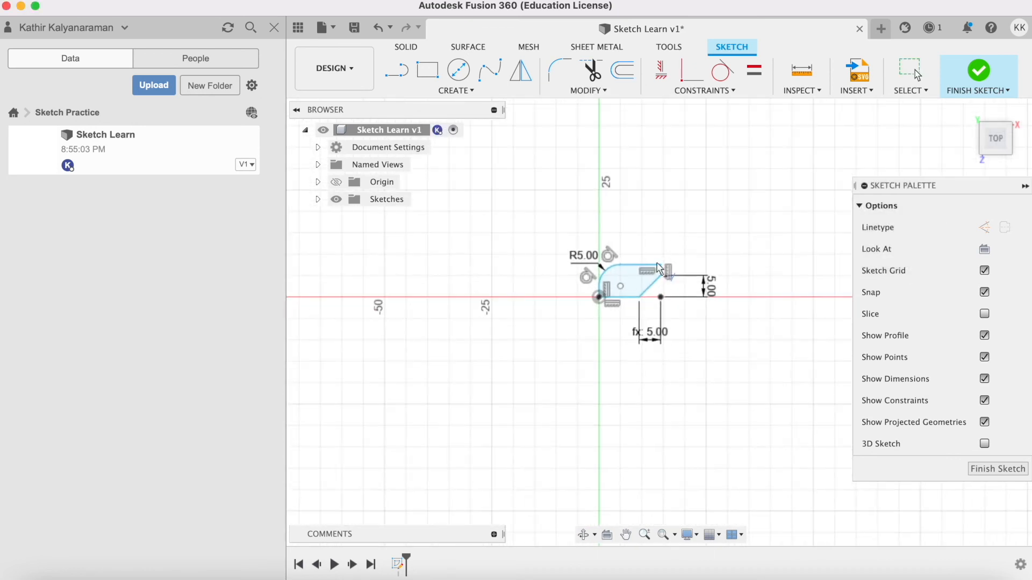
scroll(655, 269, "up", 6)
left_click(656, 267)
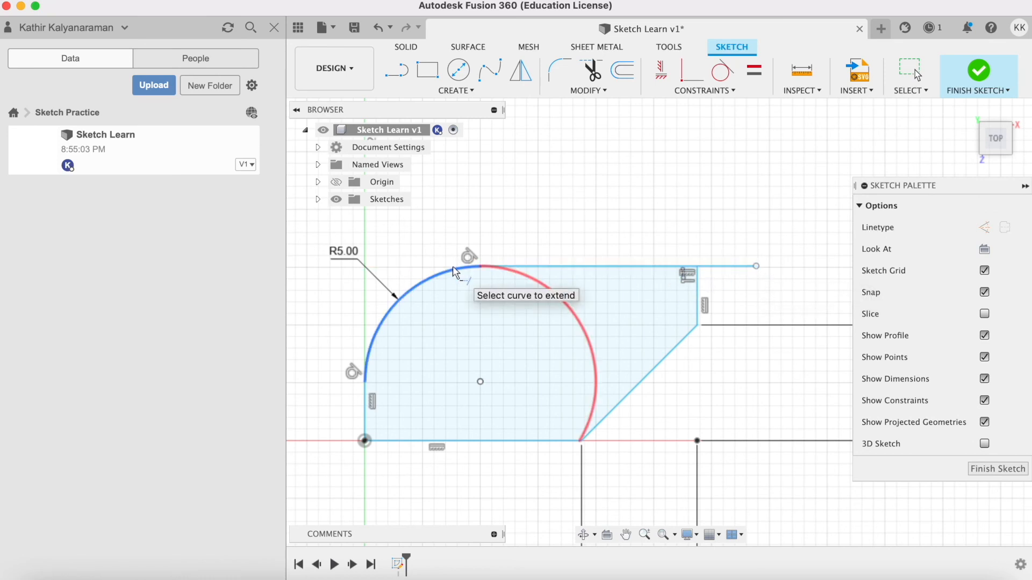
left_click(485, 267)
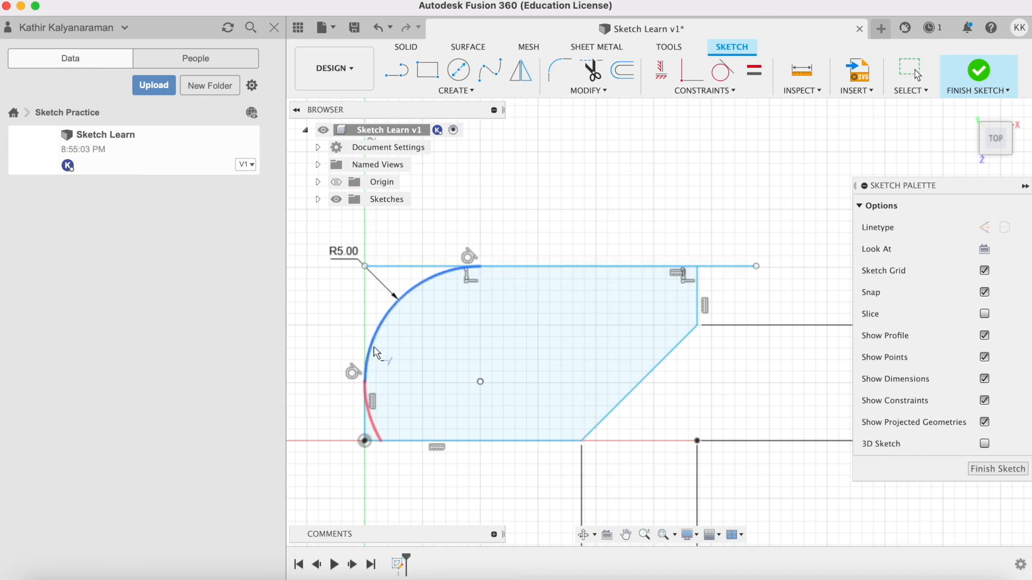
left_click(364, 414)
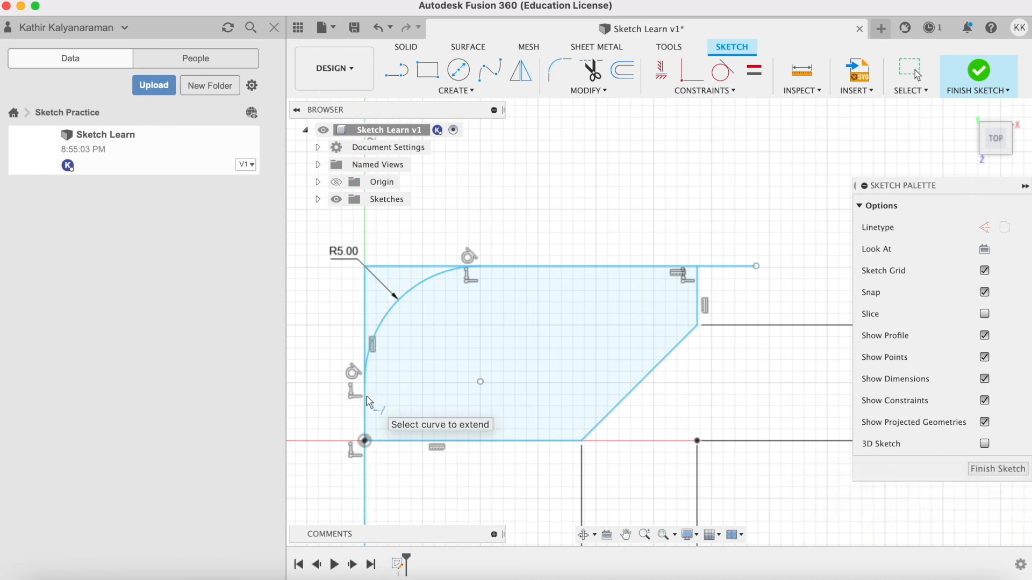
Break the profile's extended top line and left line at their intersections with the adjoining sketch curves.
scroll(540, 336, "up", 2)
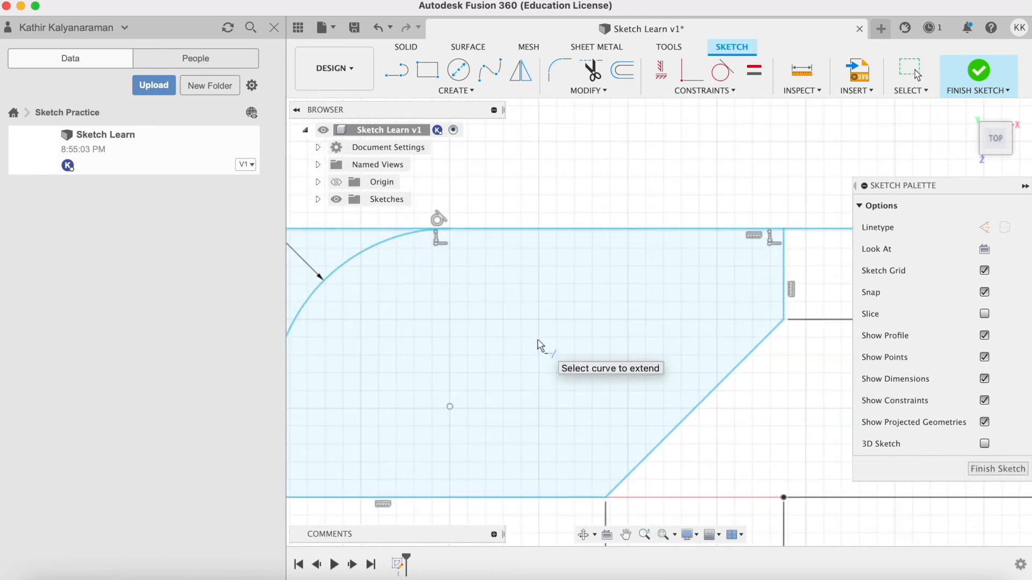
scroll(540, 339, "down", 5)
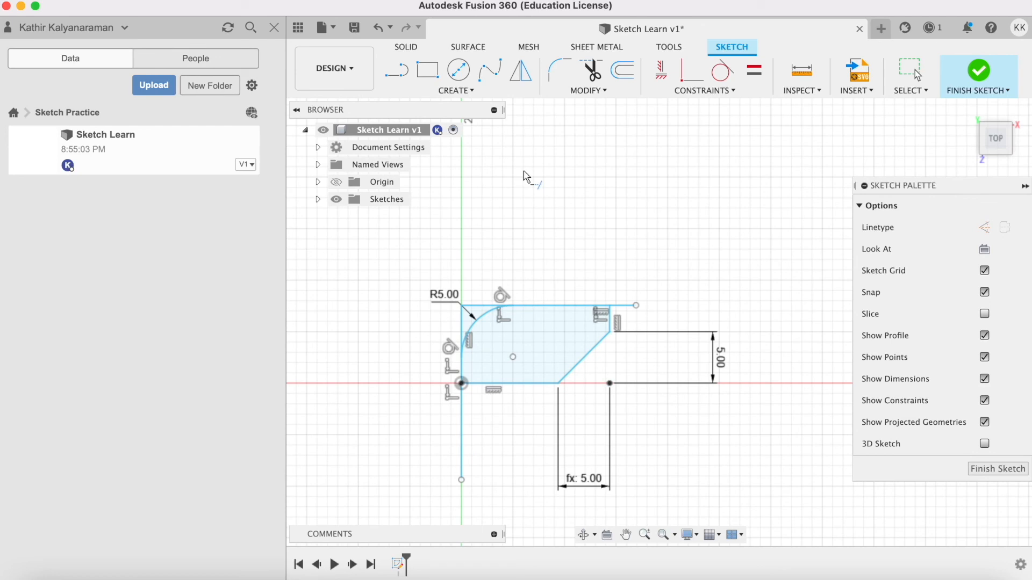
left_click(587, 90)
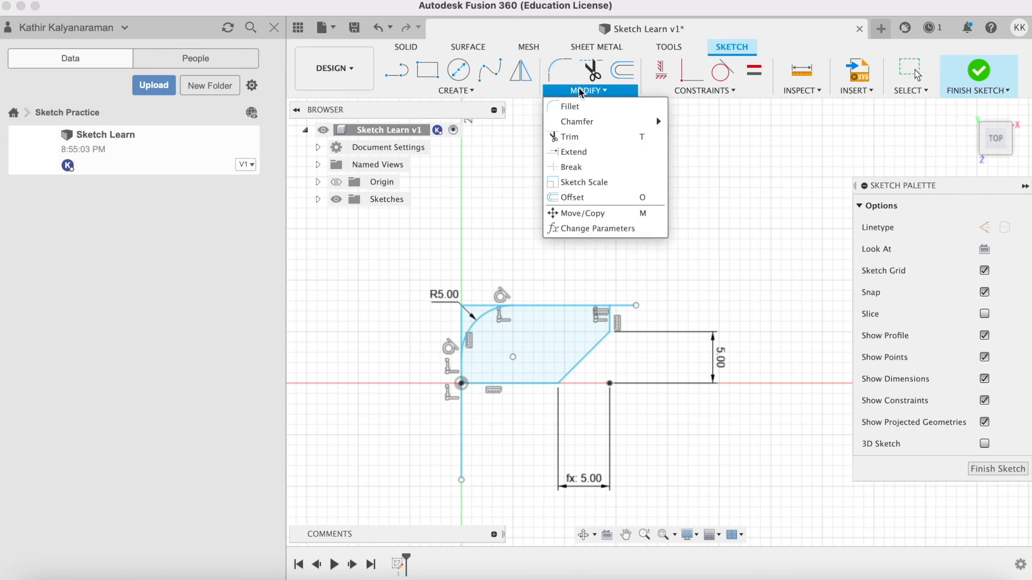
left_click(571, 168)
scroll(544, 322, "down", 1)
scroll(546, 316, "up", 2)
scroll(544, 316, "up", 5)
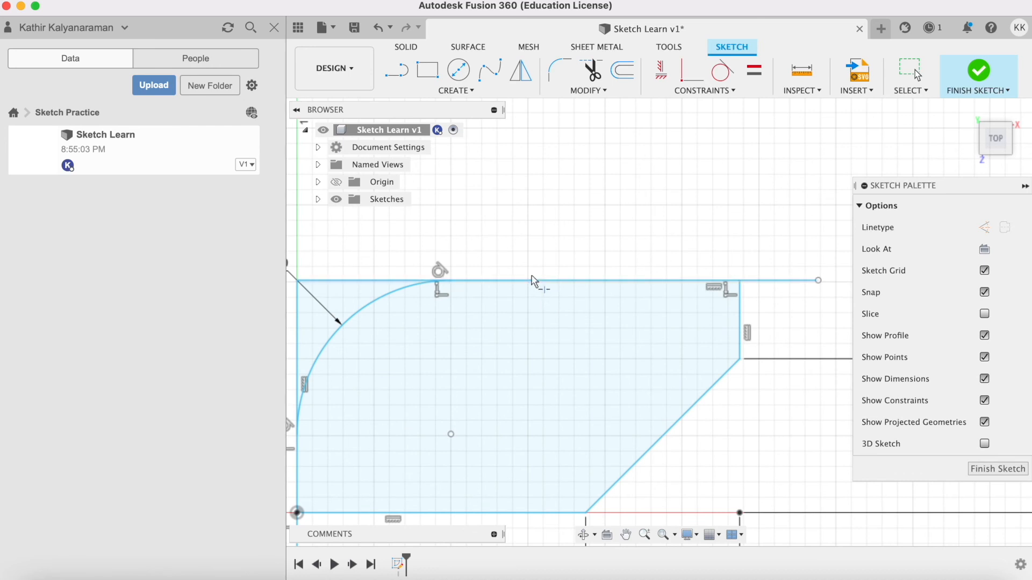
left_click(505, 280)
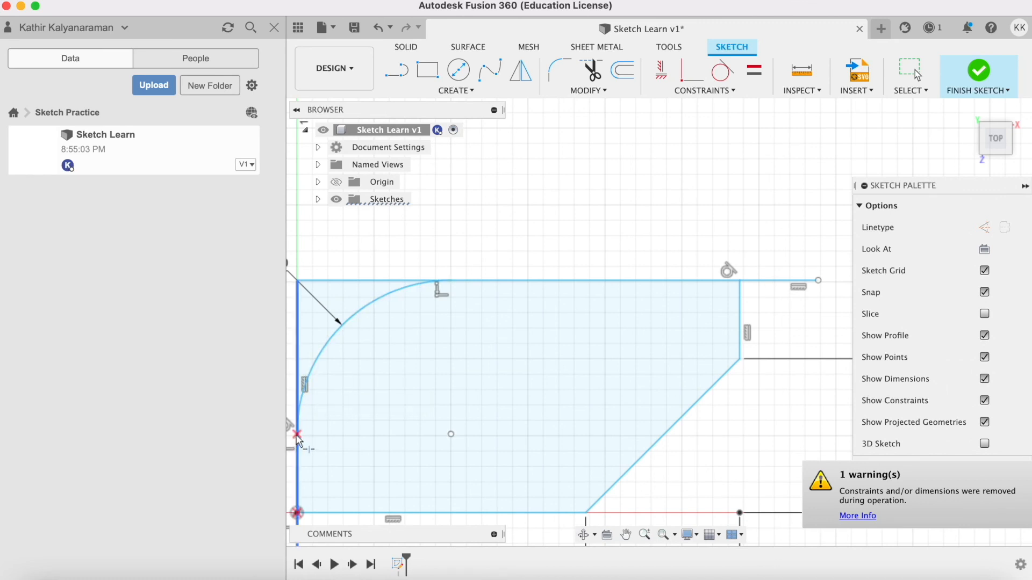
left_click(296, 398)
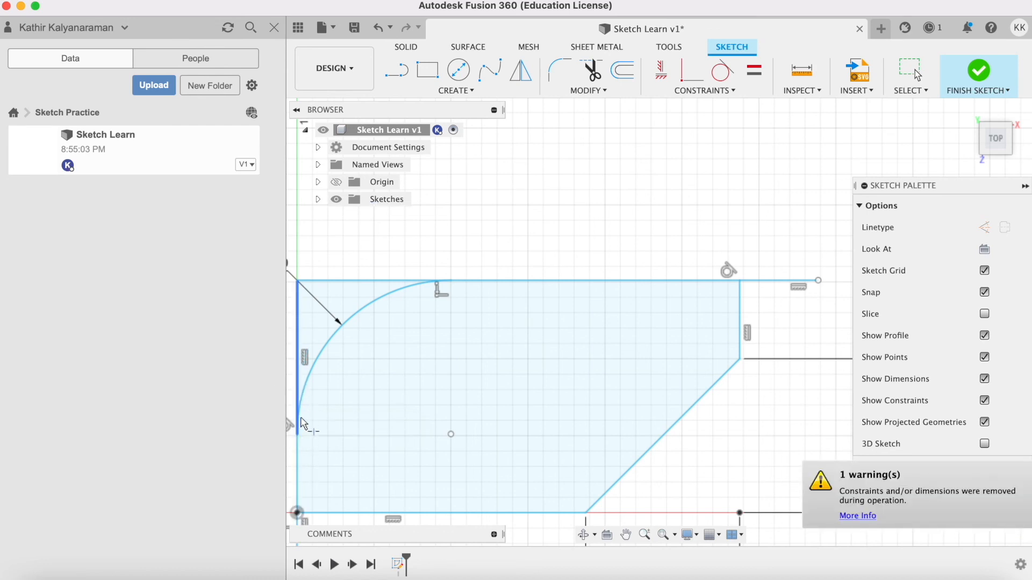
scroll(512, 330, "up", 5)
scroll(511, 330, "down", 6)
middle_click_drag(484, 333, 601, 320)
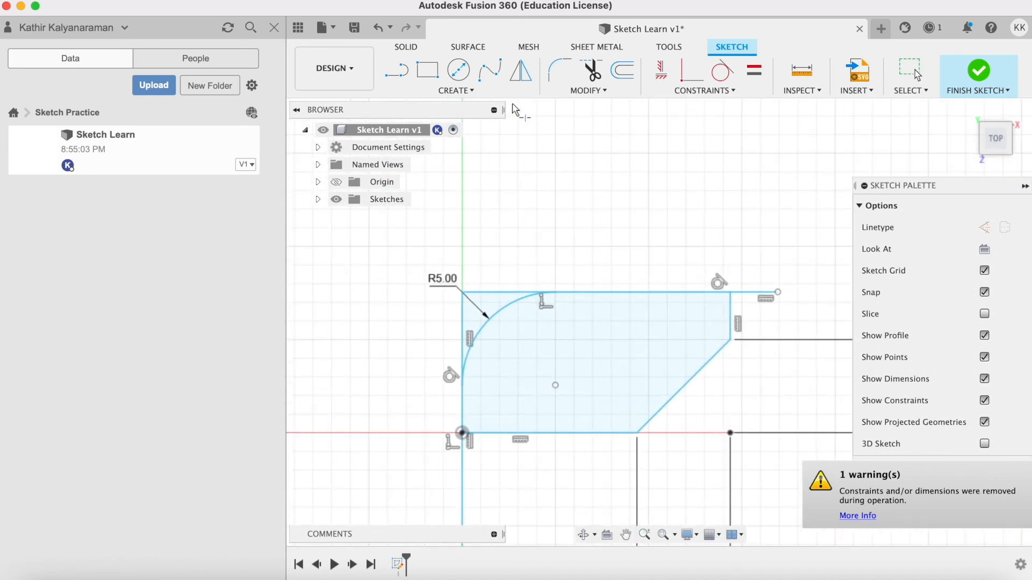
left_click(456, 90)
mouse_move(444, 142)
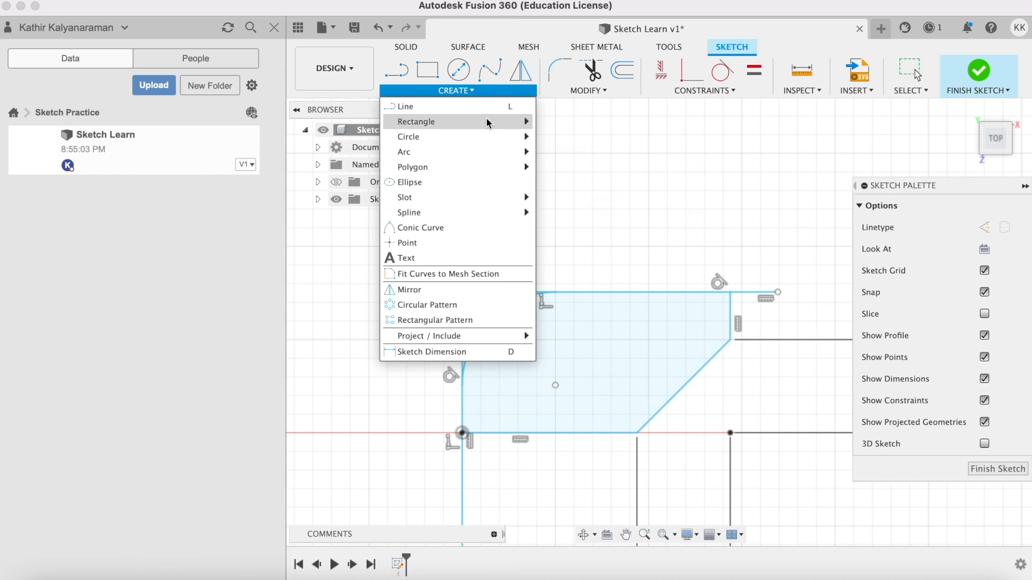
Try to scale the profile's top line about the origin by a factor of 1.643 with Sketch Scale.
left_click(565, 90)
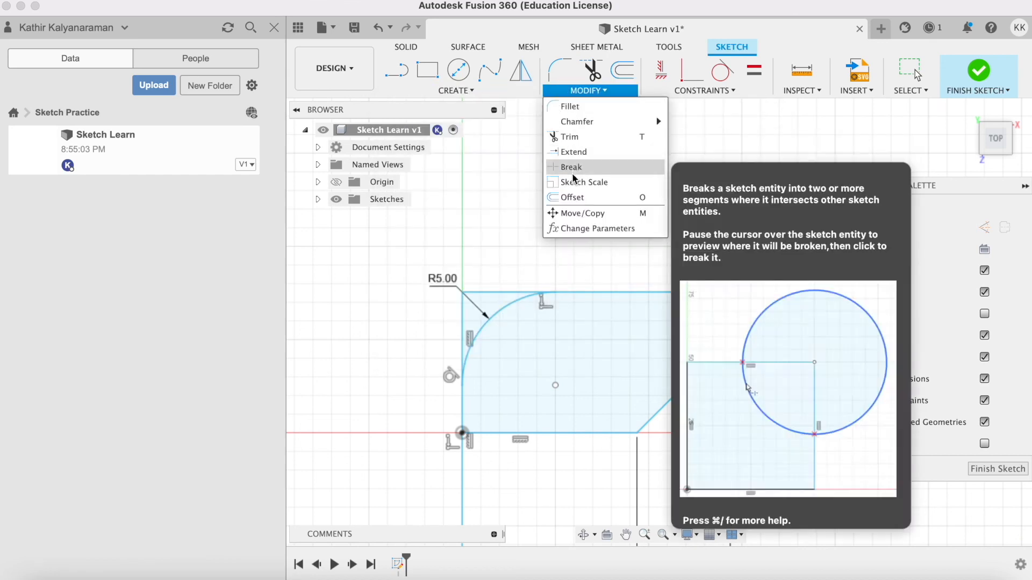
left_click(575, 182)
scroll(517, 300, "up", 3)
scroll(517, 299, "down", 4)
scroll(516, 299, "up", 1)
middle_click_drag(473, 282, 334, 227)
scroll(453, 243, "up", 2)
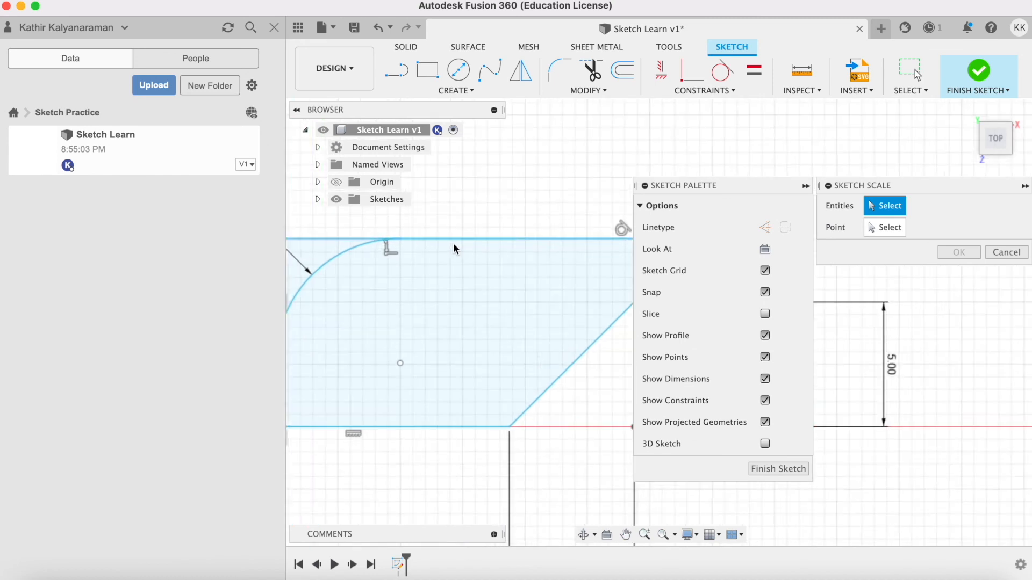
scroll(453, 243, "down", 2)
left_click(453, 241)
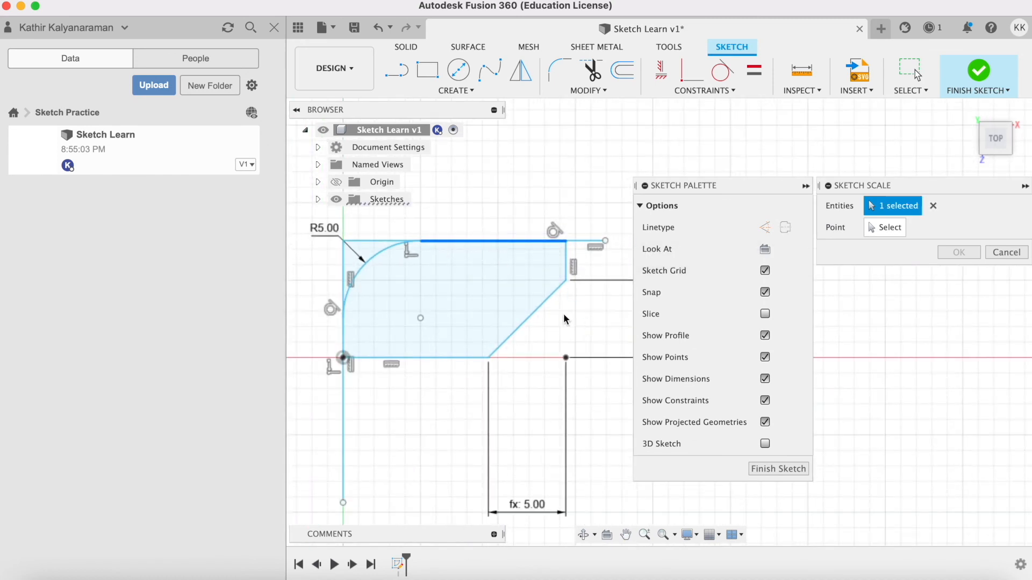
left_click(875, 228)
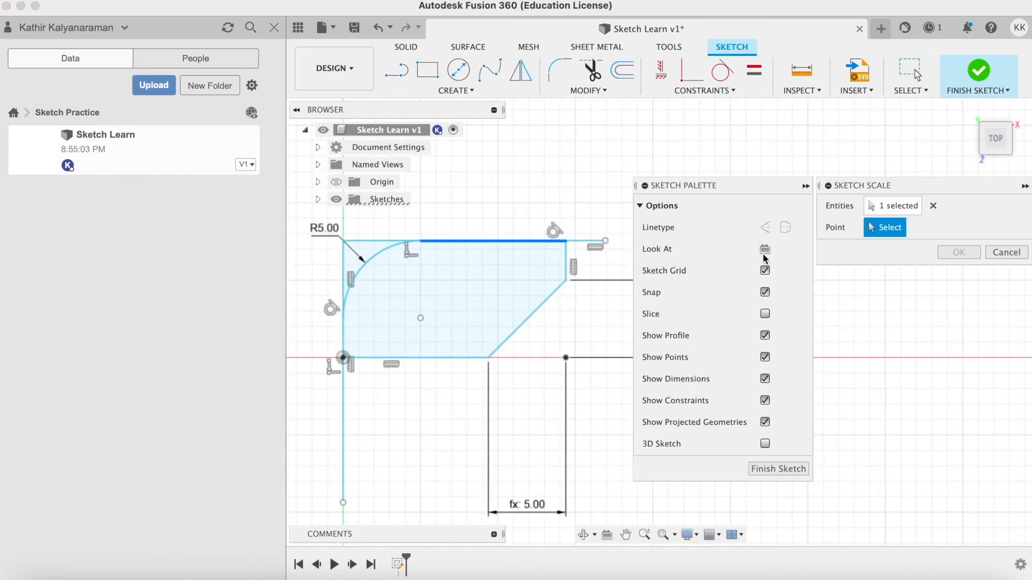
left_click(343, 358)
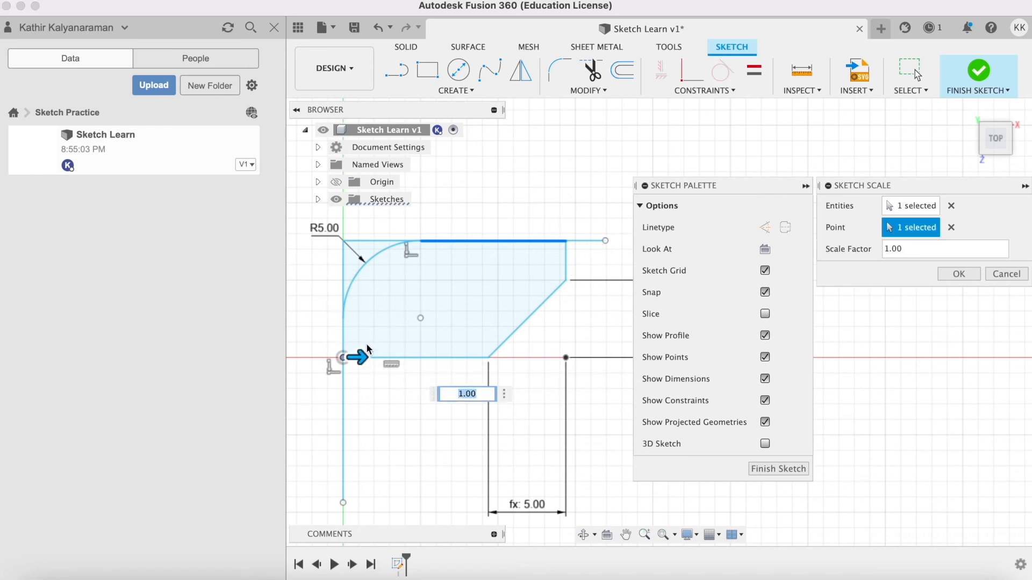
mouse_move(361, 364)
left_mouse_down()
mouse_move(550, 405)
mouse_move(407, 370)
mouse_move(283, 369)
mouse_move(489, 335)
mouse_move(606, 346)
mouse_move(613, 362)
mouse_move(495, 369)
mouse_move(339, 312)
mouse_move(407, 297)
mouse_move(532, 313)
mouse_move(626, 352)
mouse_move(472, 295)
mouse_move(391, 285)
mouse_move(477, 370)
mouse_move(495, 376)
mouse_move(453, 442)
mouse_move(540, 324)
mouse_move(473, 379)
mouse_move(462, 370)
left_mouse_up()
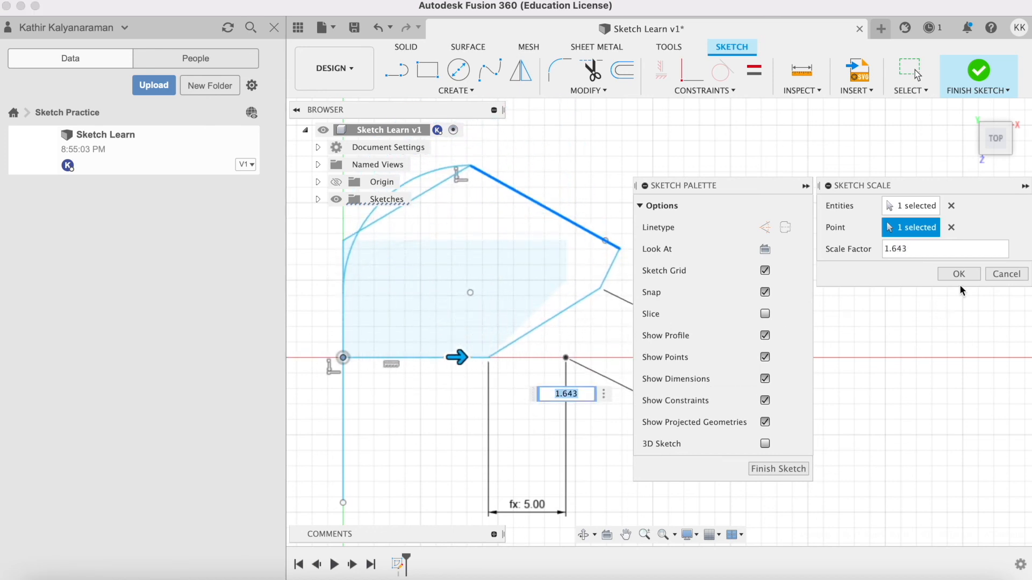
left_click(1000, 273)
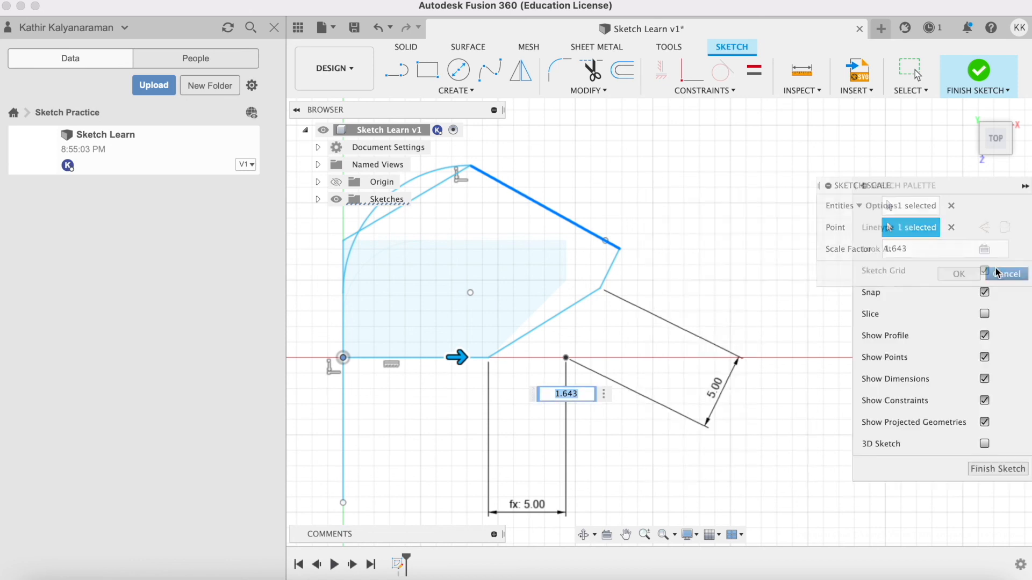
Offset the connected top, right, chamfer and bottom lines of the profile outward by 1 mm.
left_click(575, 91)
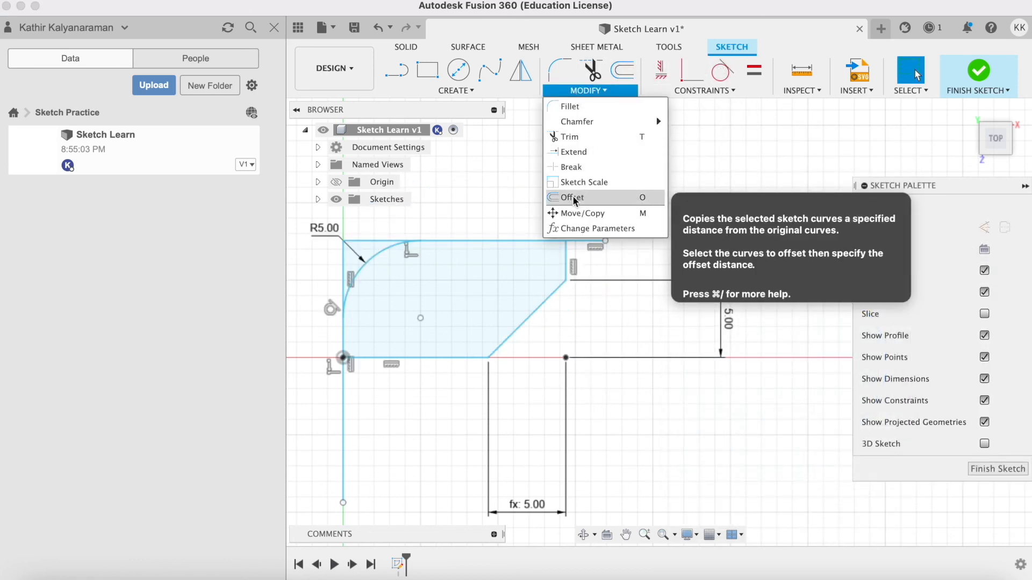
left_click(573, 198)
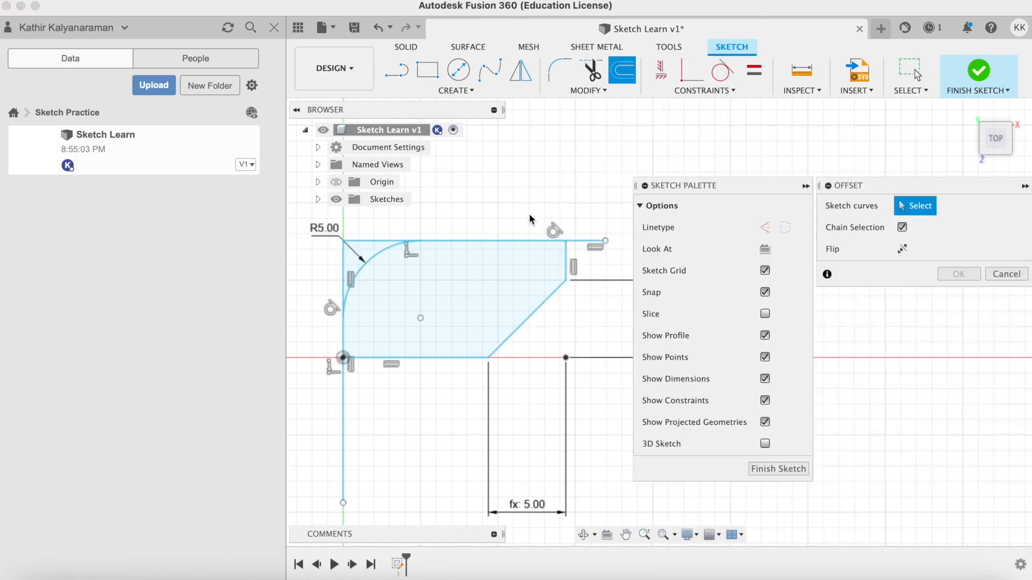
left_click(495, 241)
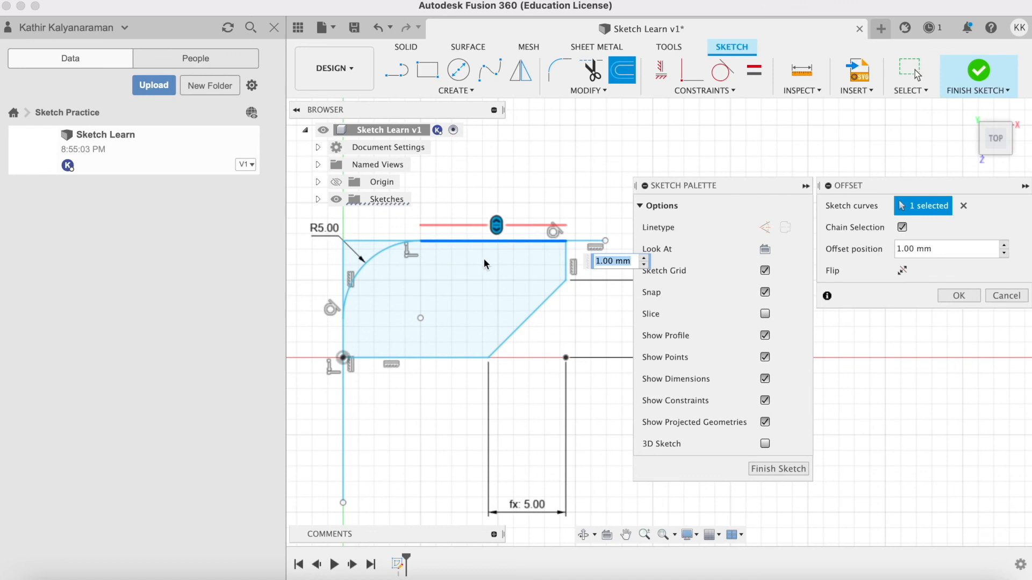
left_click(405, 358)
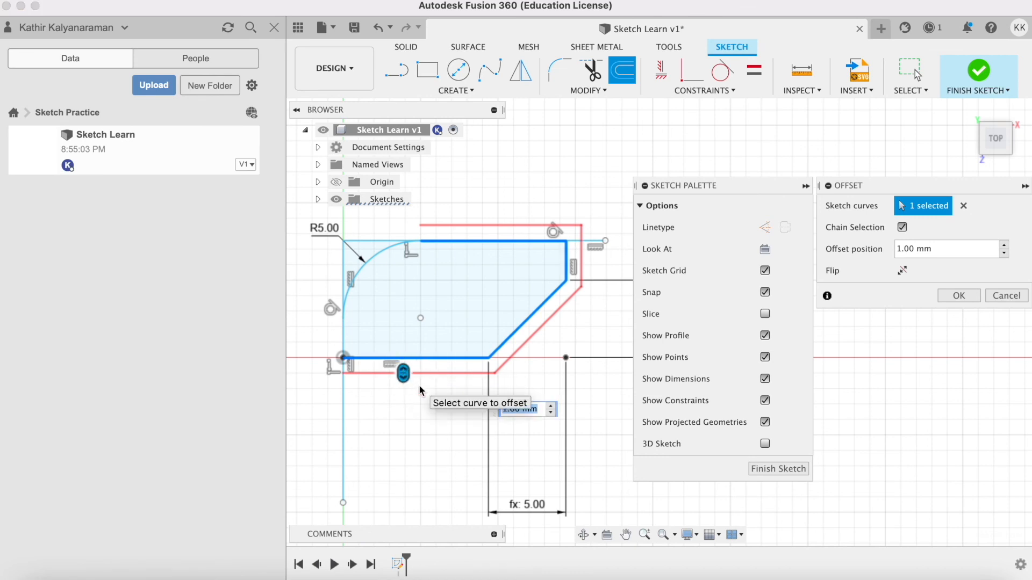
key("Return")
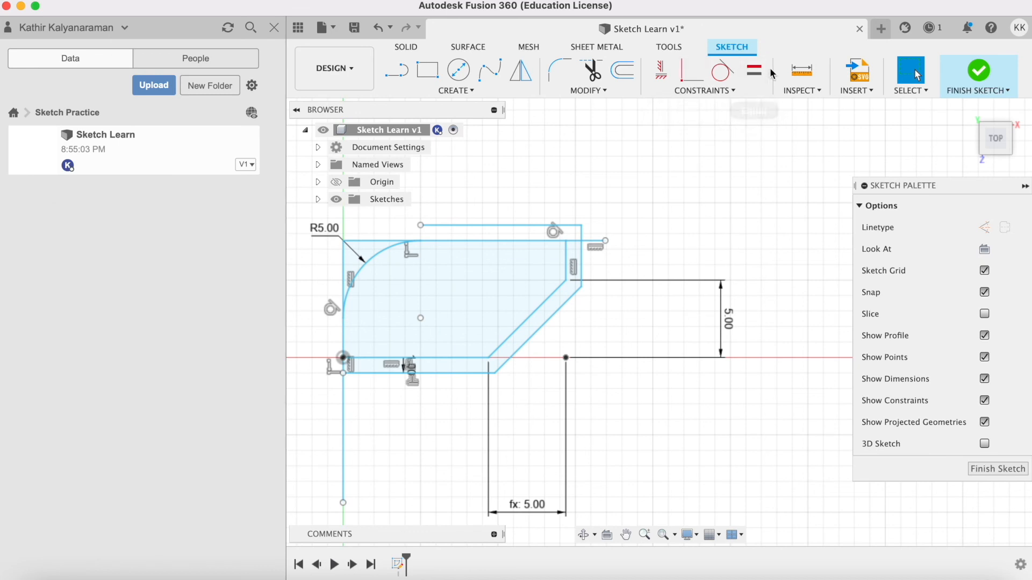
Measure the length of the offset line above the profile's top edge.
left_click(807, 78)
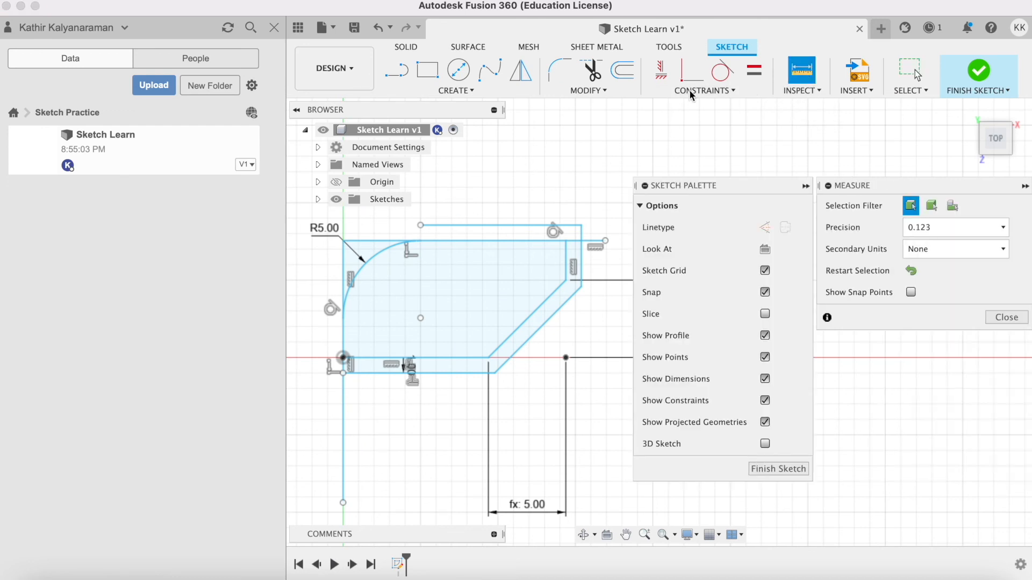
left_click(797, 90)
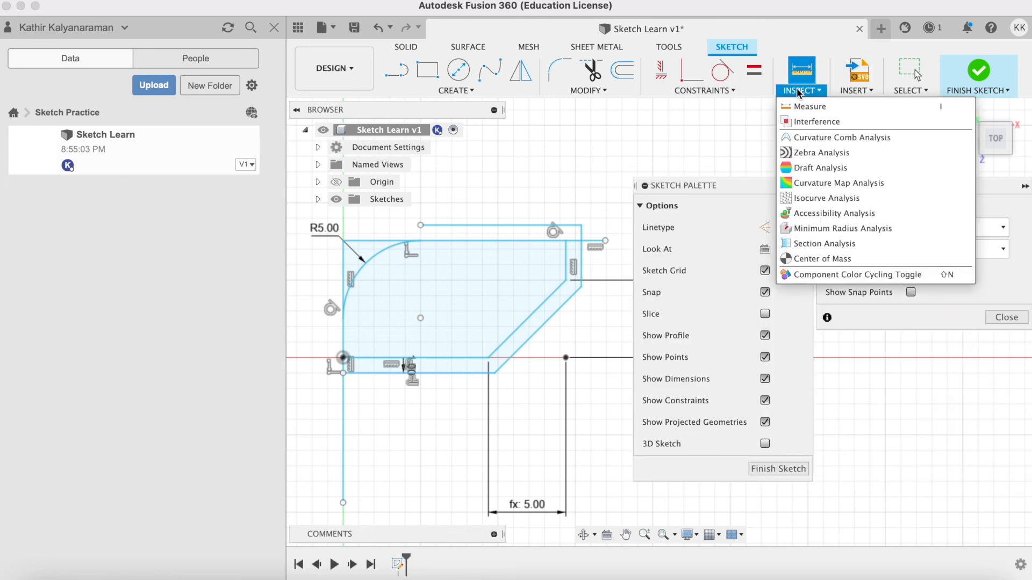
left_click(709, 108)
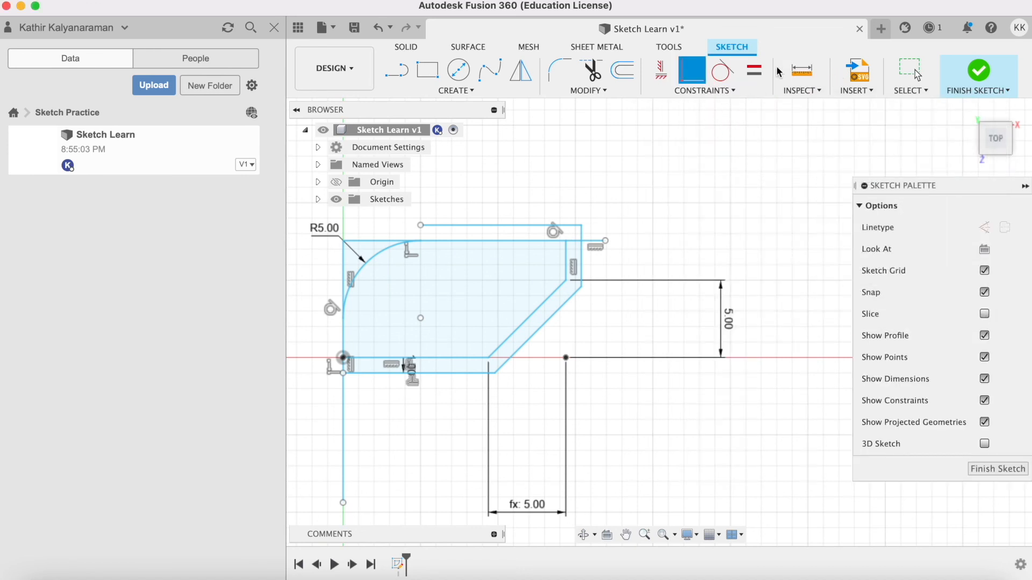
left_click(801, 70)
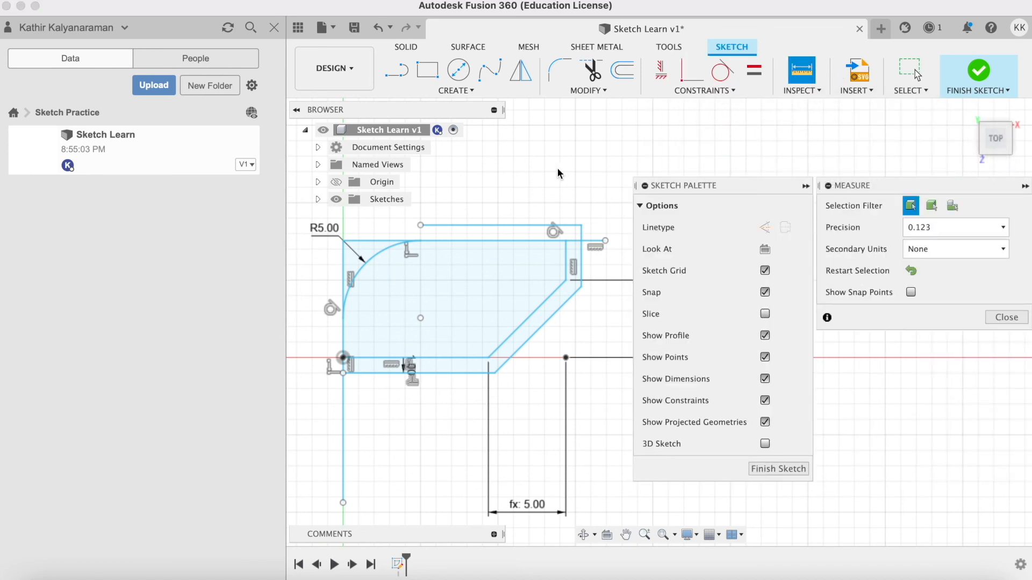
left_click(473, 225)
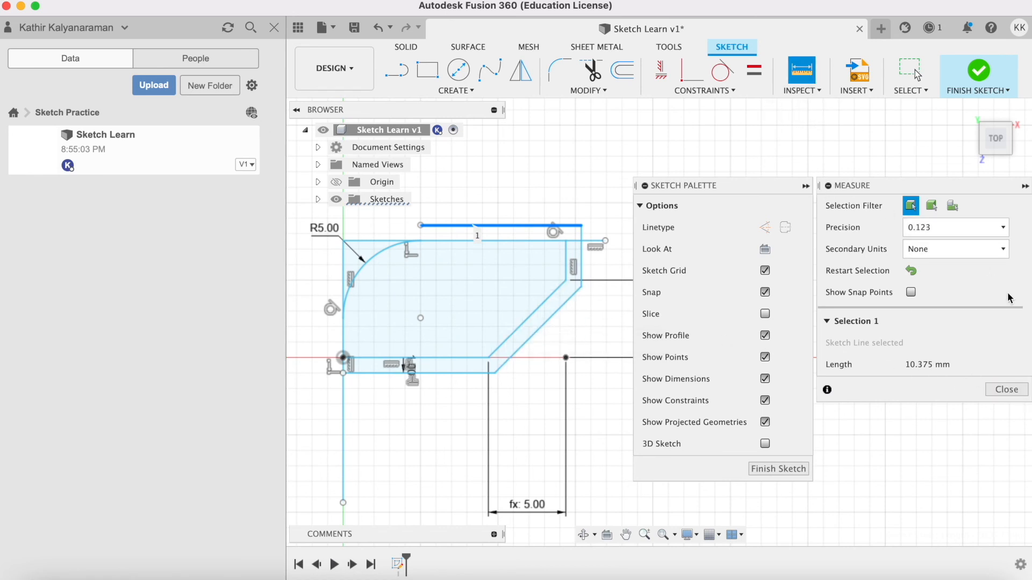
left_click(1006, 390)
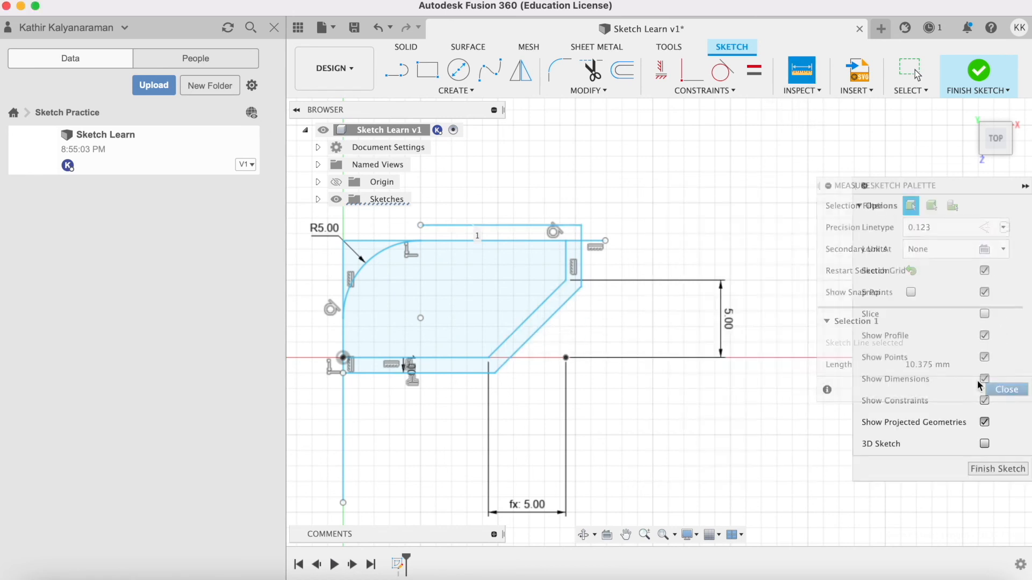
scroll(608, 338, "up", 3)
scroll(608, 339, "down", 3)
middle_click_drag(612, 334, 636, 328)
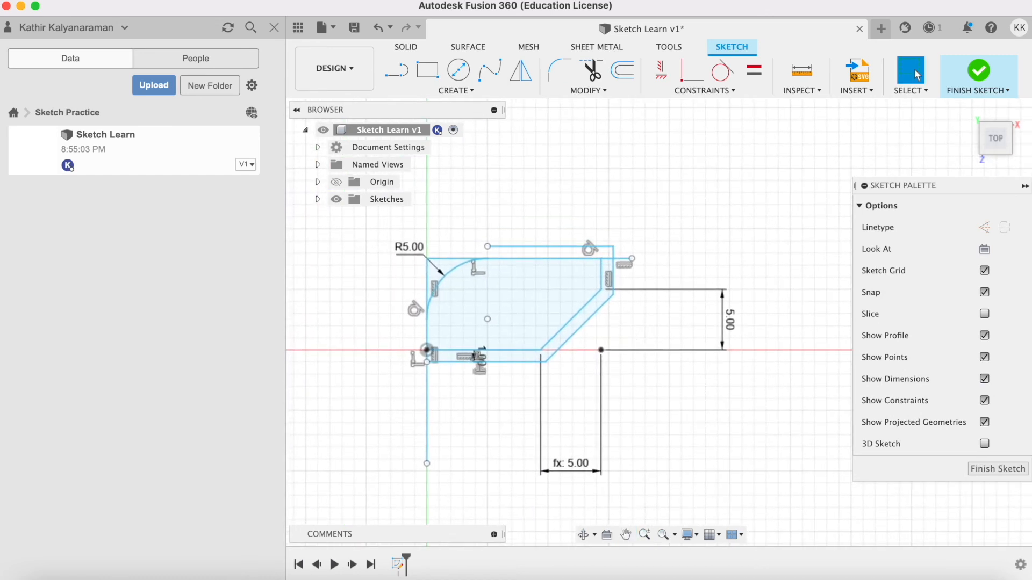